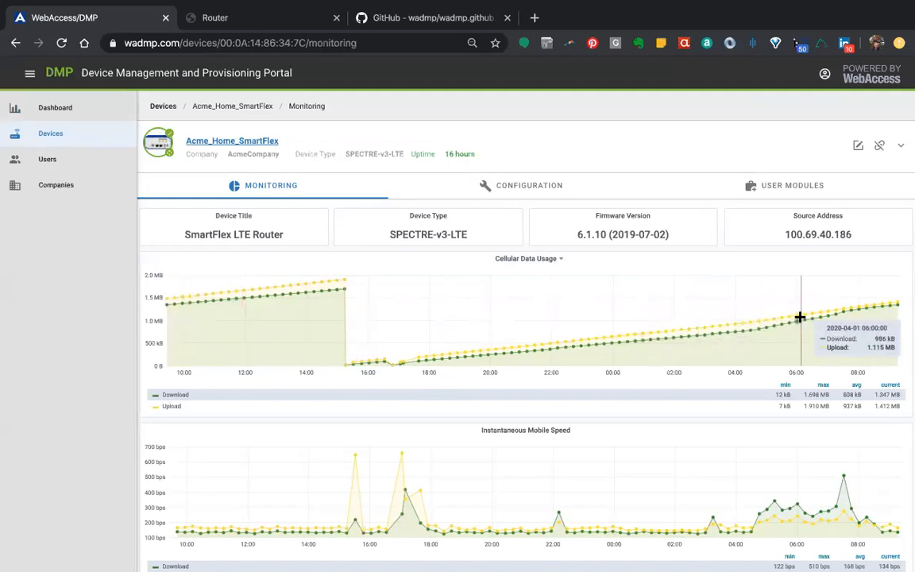
Examine the Acme_Home_SmartFlex monitoring dashboard, from cellular data usage, speed and carrier graphs through device status, signal quality, internal conditions and neighbours
scroll(800, 317, down, 3)
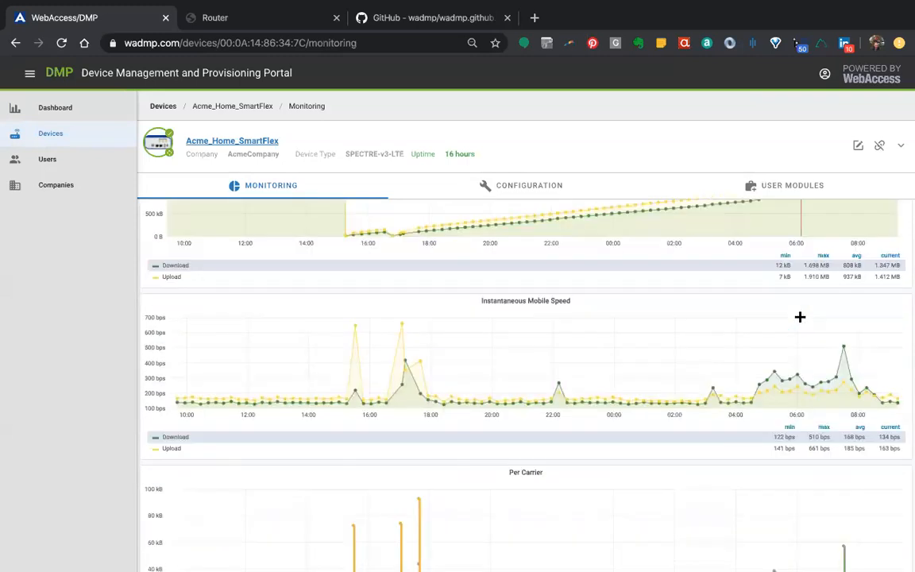
scroll(800, 317, up, 4)
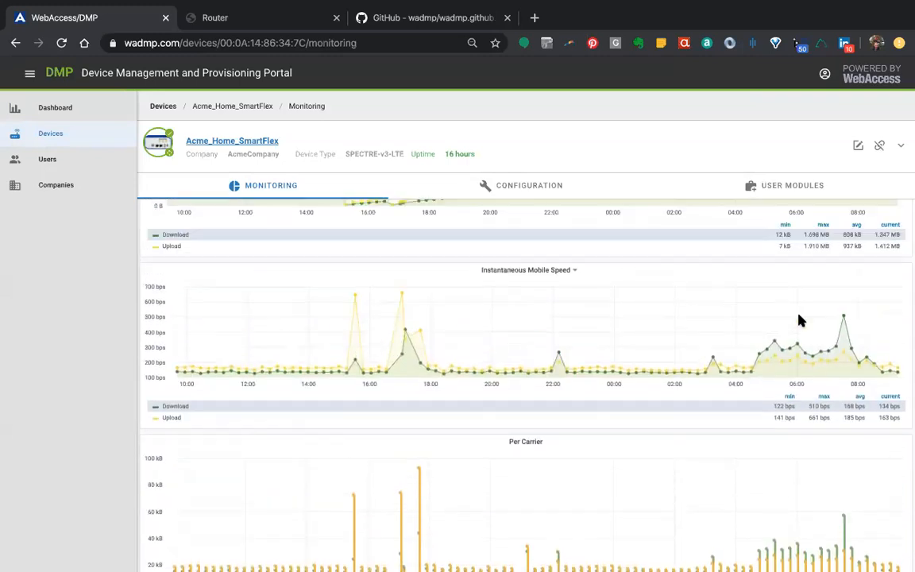
scroll(800, 317, down, 1)
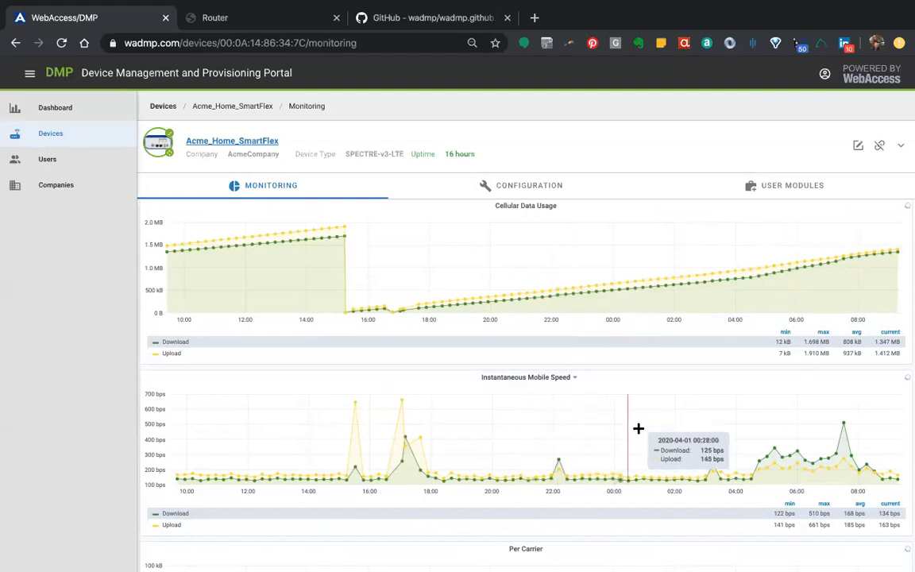
scroll(493, 408, down, 1)
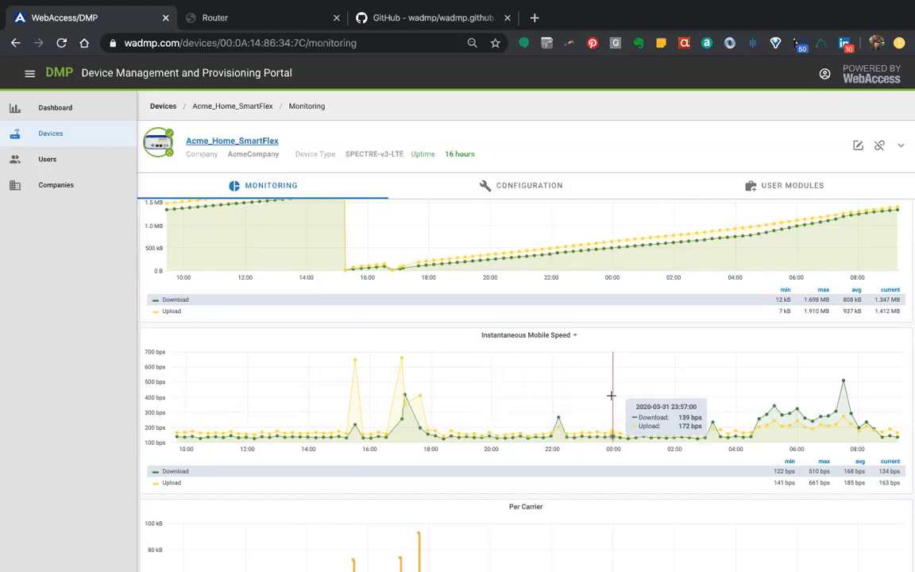
scroll(611, 395, down, 3)
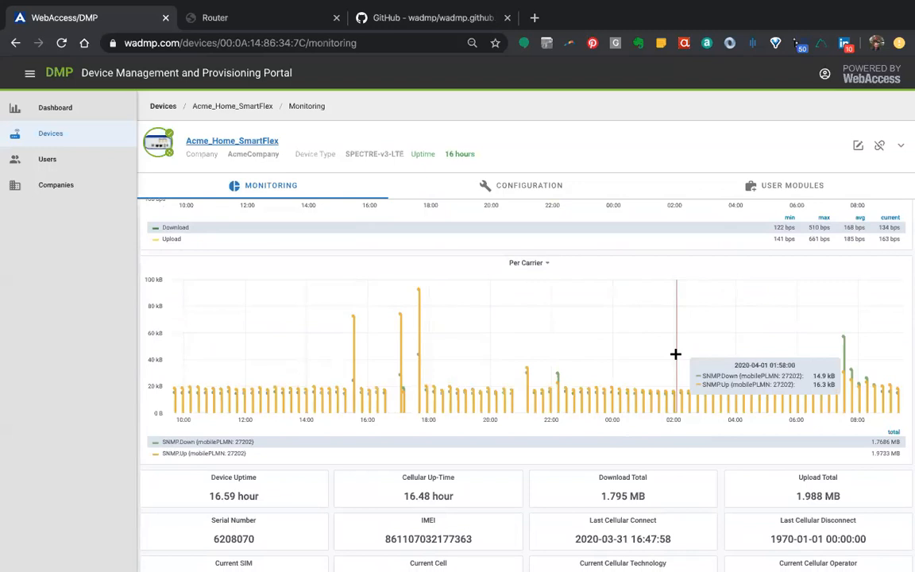
scroll(725, 419, down, 3)
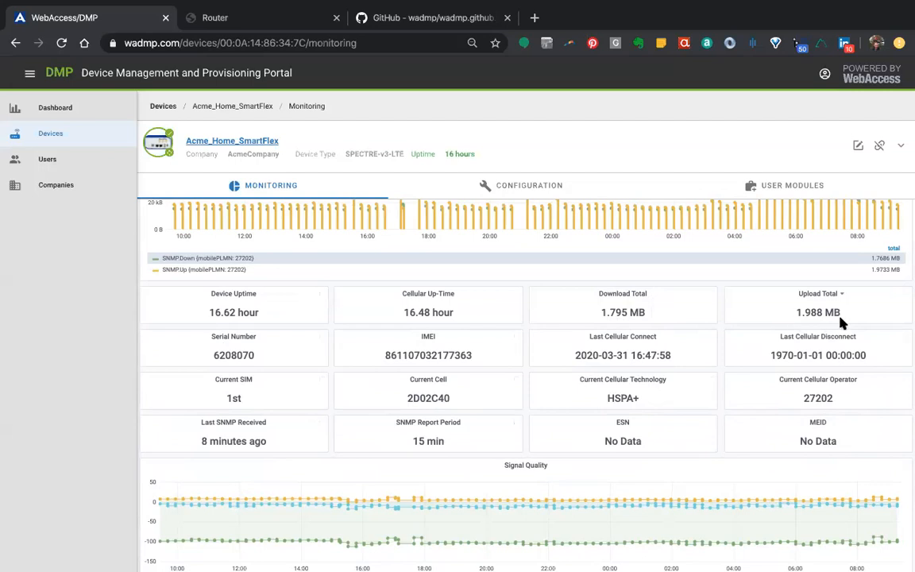
scroll(673, 400, down, 3)
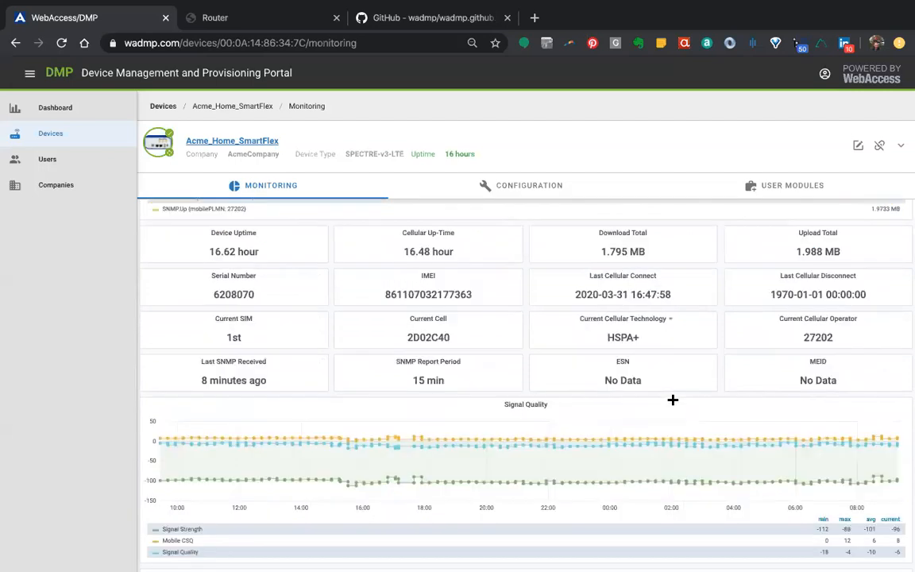
scroll(673, 401, up, 1)
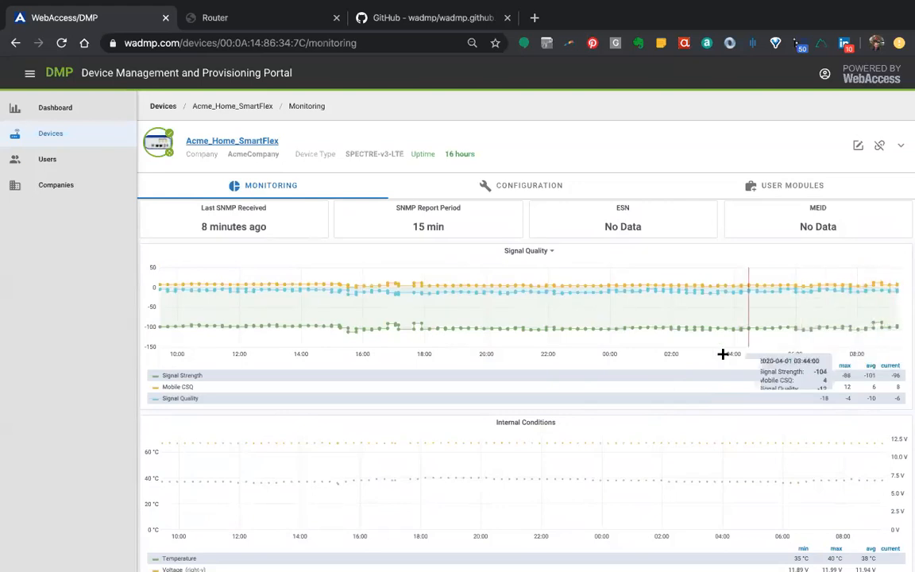
scroll(723, 354, down, 3)
scroll(723, 353, down, 1)
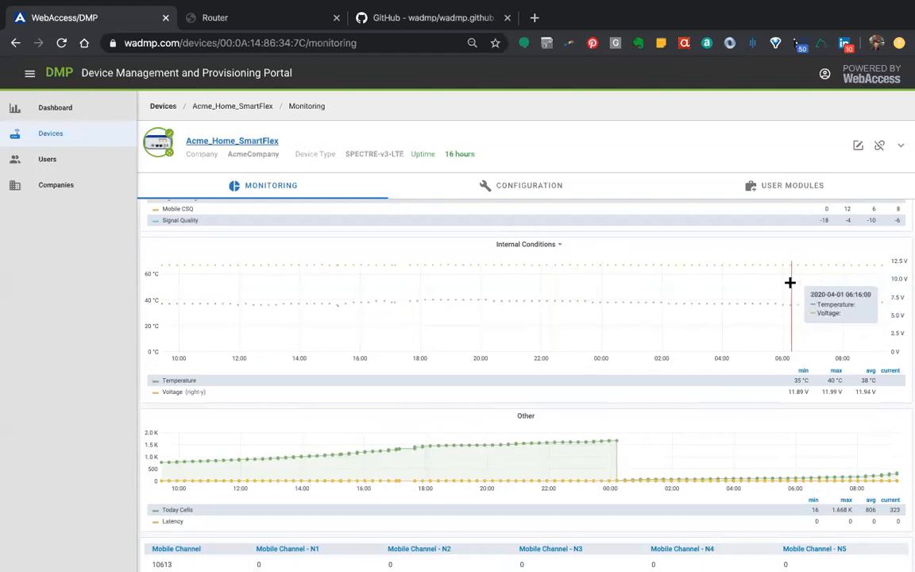
scroll(658, 410, down, 2)
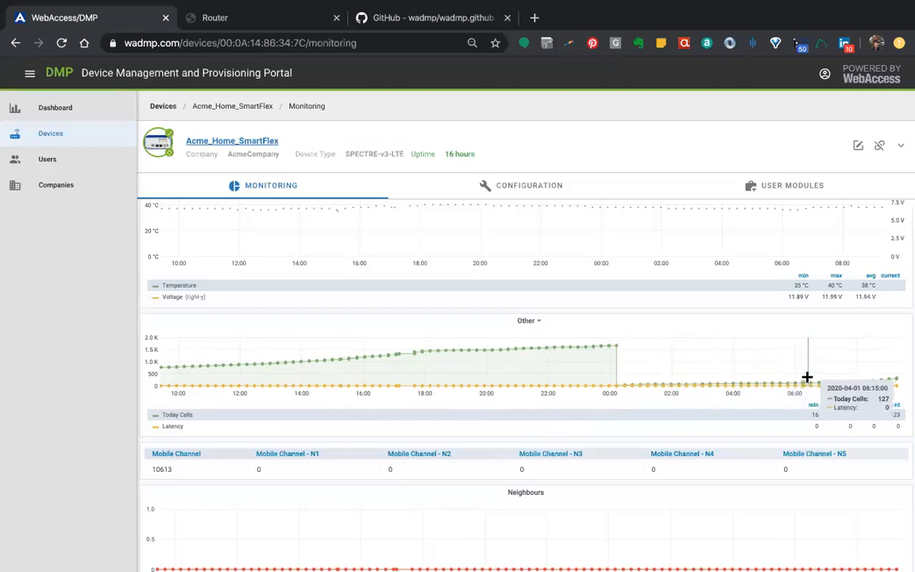
scroll(807, 377, down, 4)
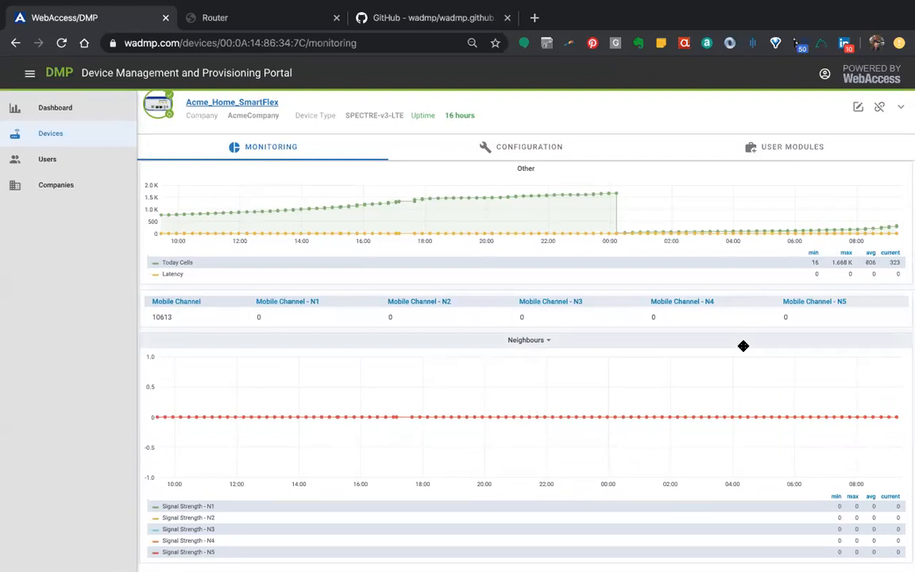
scroll(743, 347, up, 10)
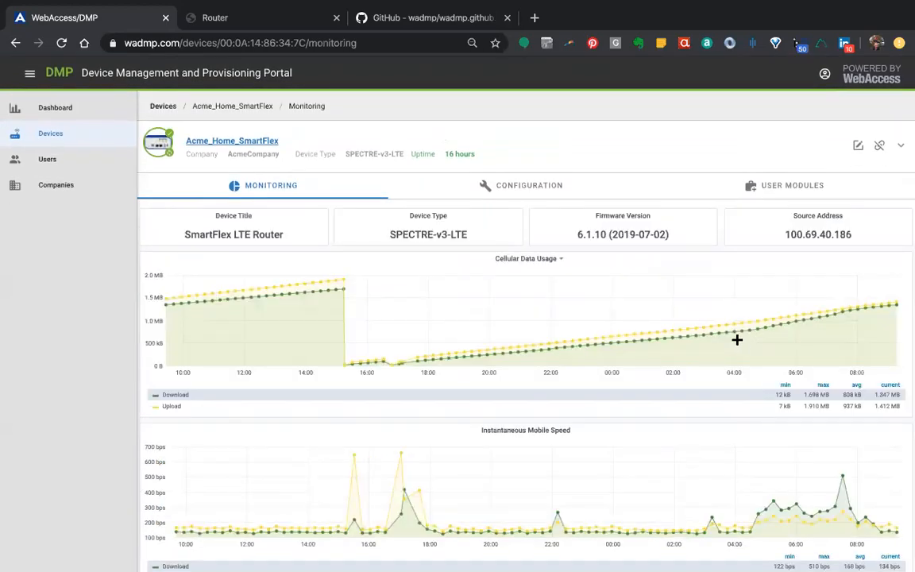
Set the Router Details dashboard's time range to the last 1 hour and review its graphs and status panels
click(707, 316)
key(Escape)
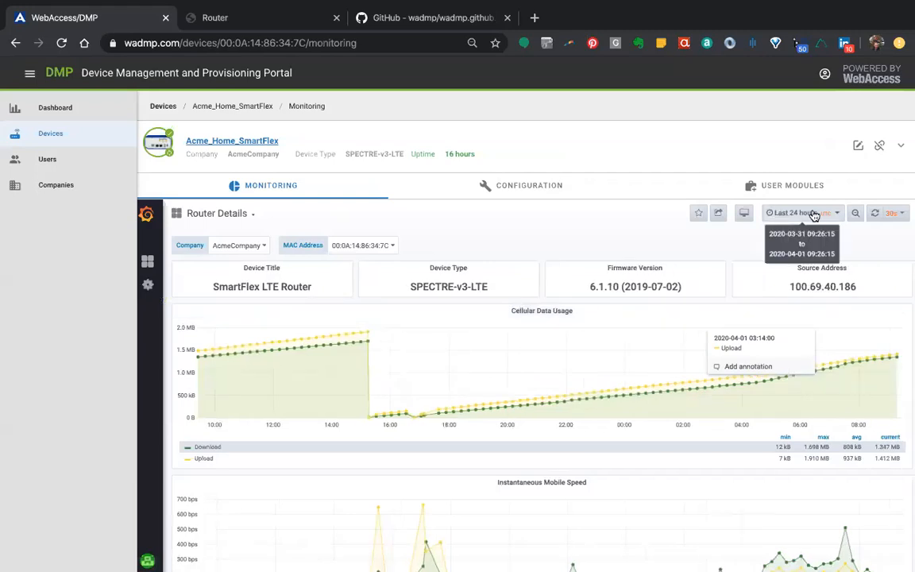
click(820, 214)
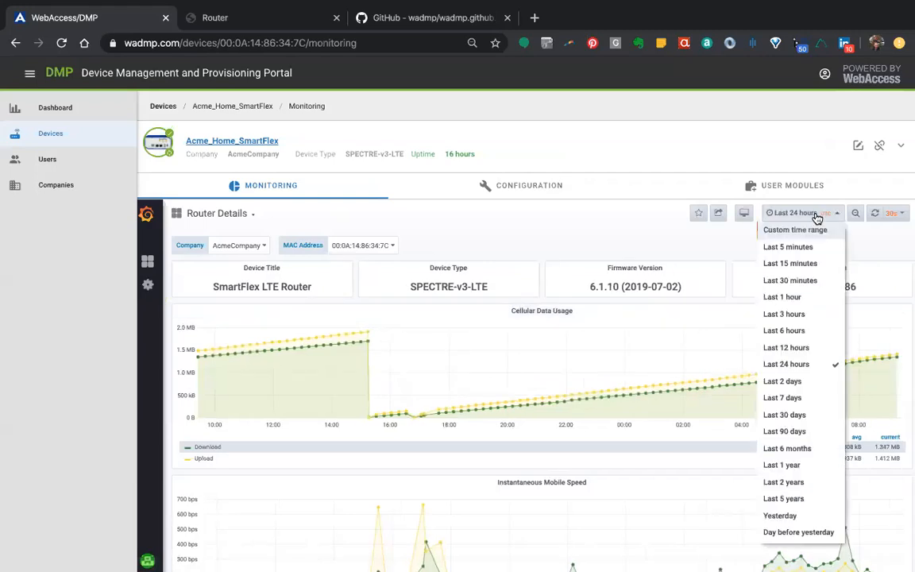
click(792, 300)
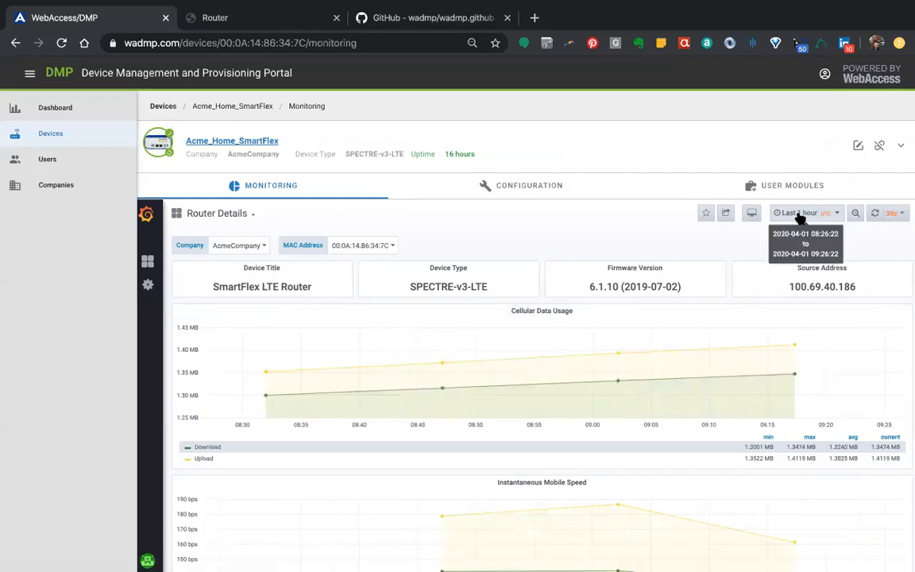
scroll(648, 443, down, 2)
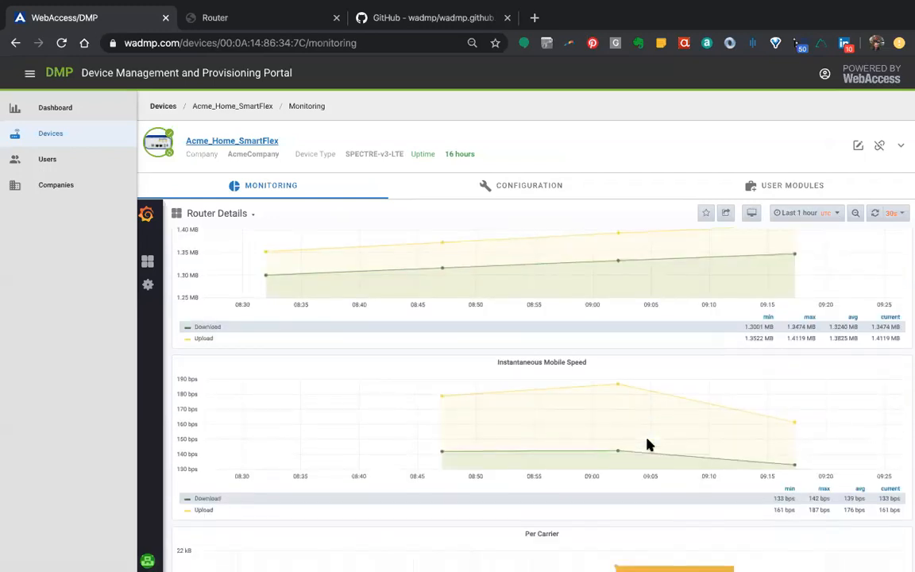
scroll(648, 444, down, 9)
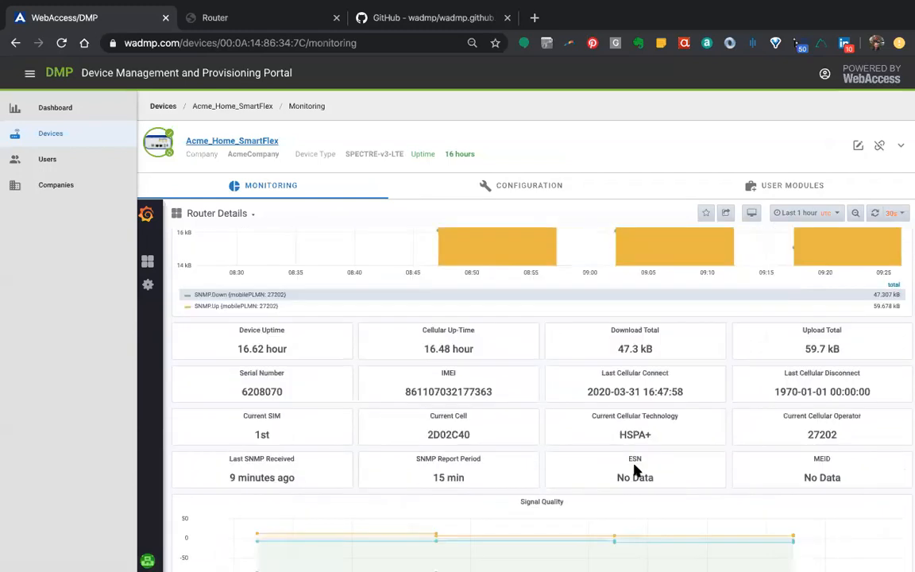
scroll(636, 467, down, 5)
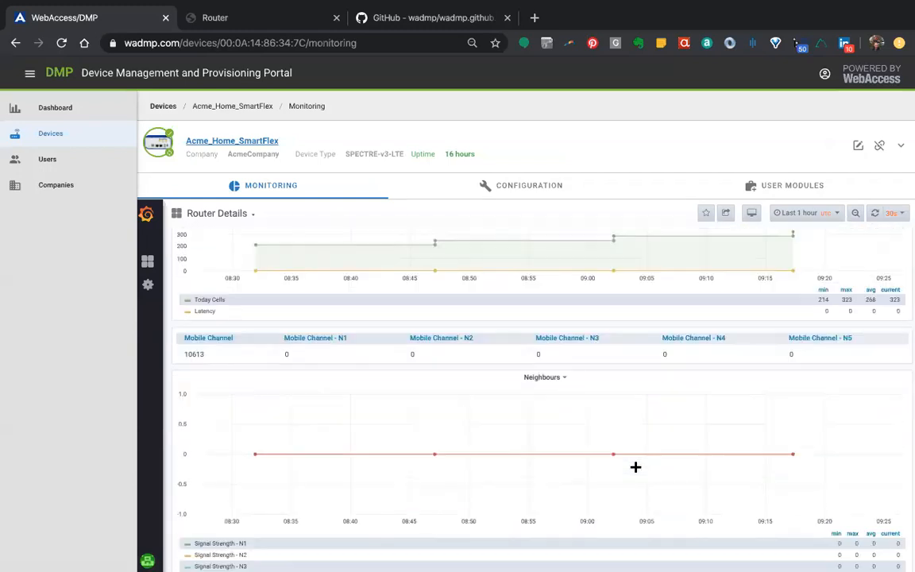
scroll(636, 467, up, 8)
scroll(636, 467, up, 5)
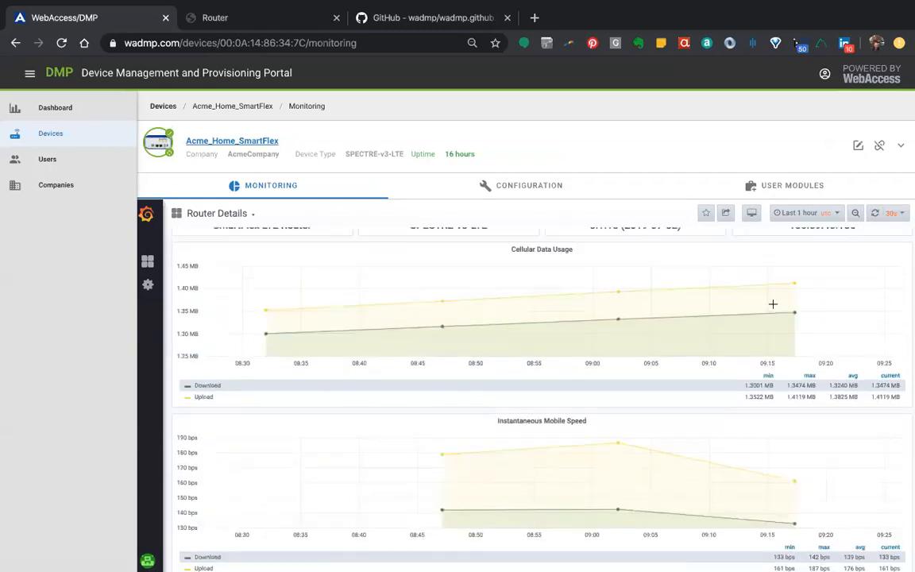
Set the dashboard's time range to the last 7 days and review the data usage graphs and the download and upload totals
click(798, 213)
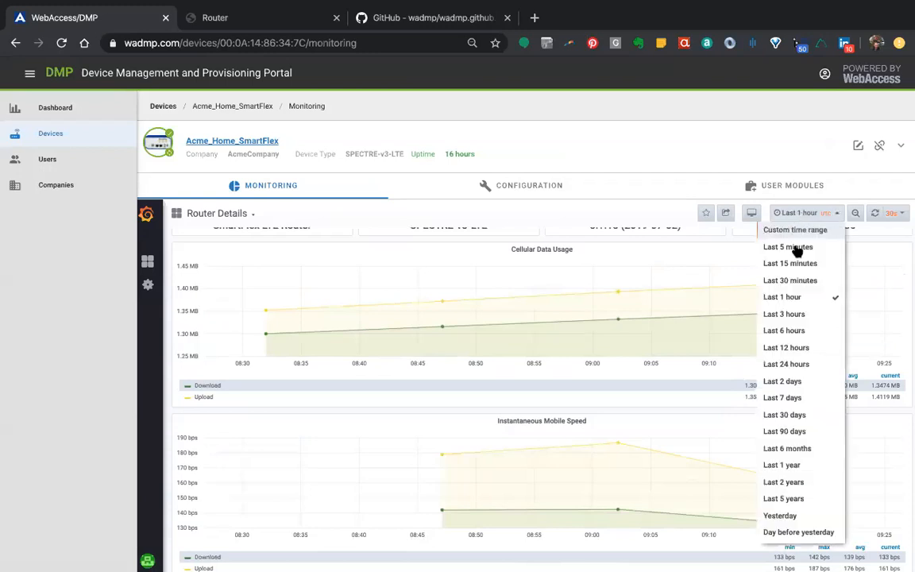
click(785, 398)
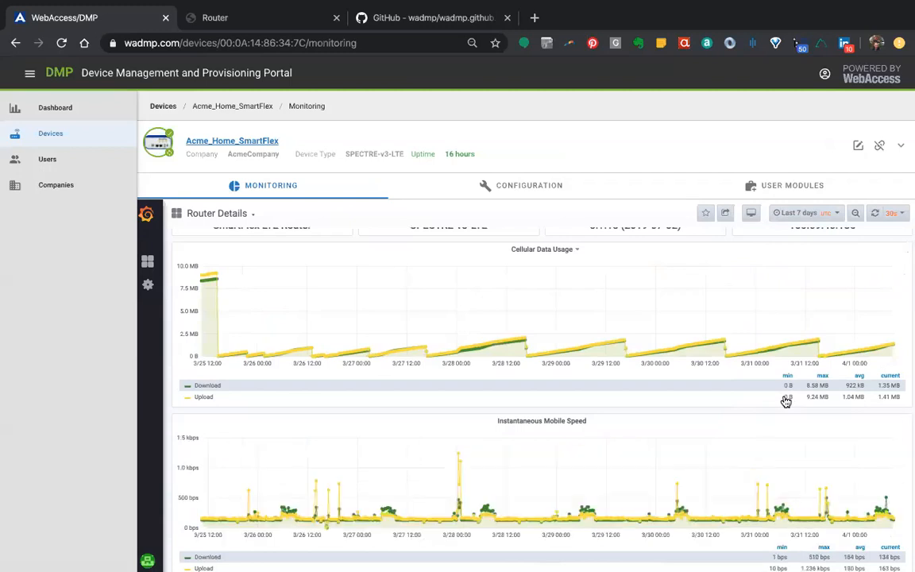
scroll(637, 321, up, 1)
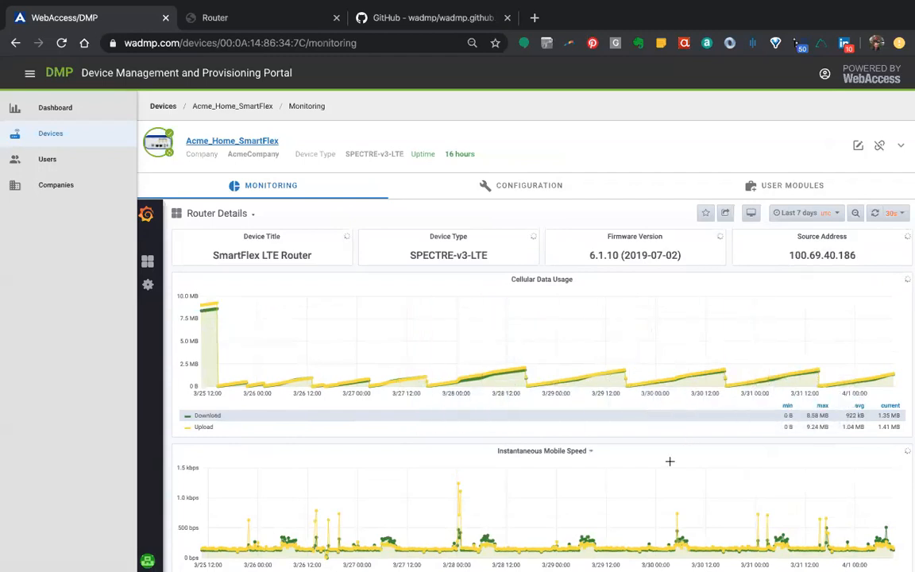
scroll(670, 462, down, 10)
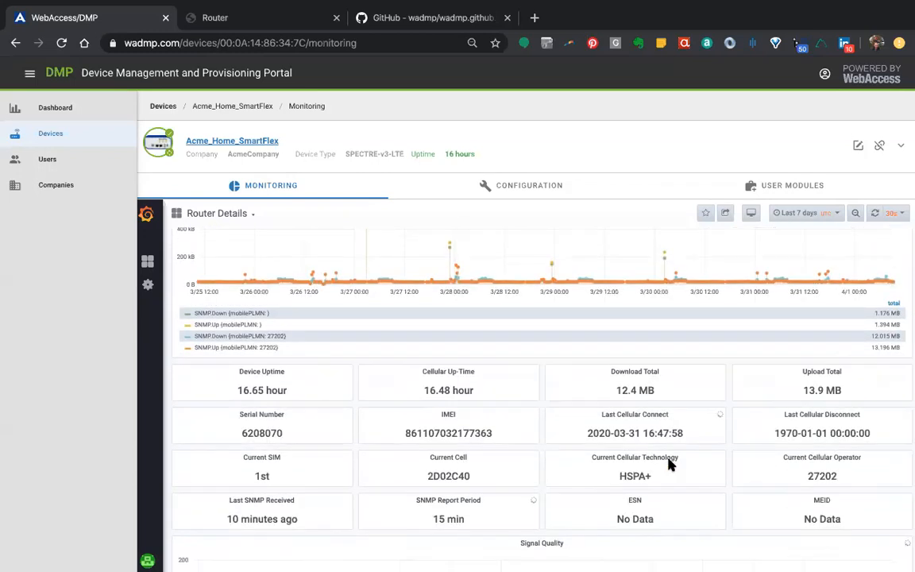
scroll(670, 464, down, 5)
scroll(670, 467, up, 5)
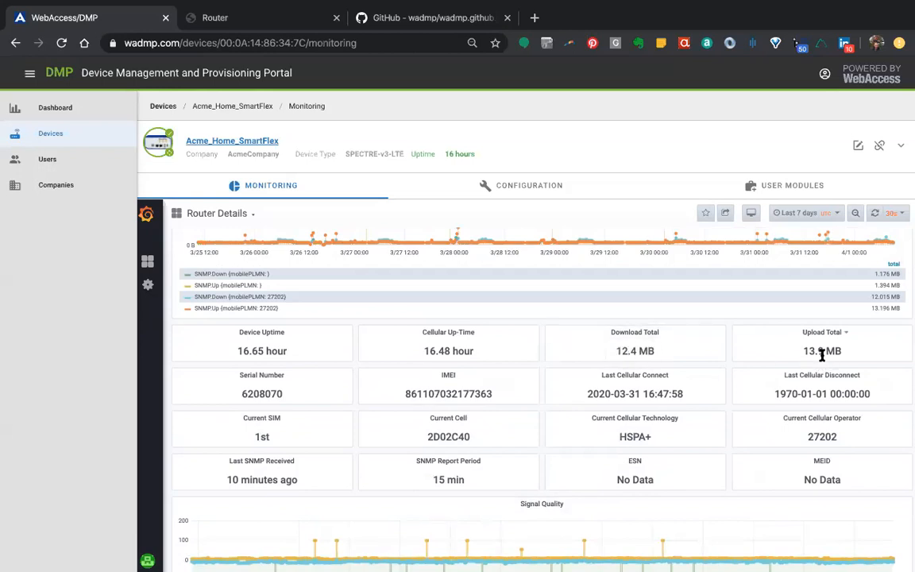
scroll(823, 355, up, 5)
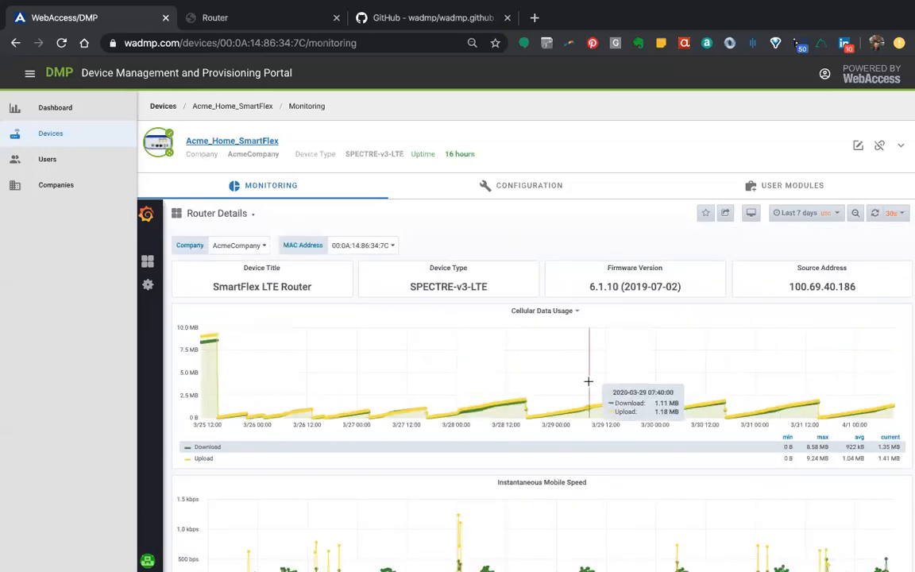
scroll(588, 382, down, 3)
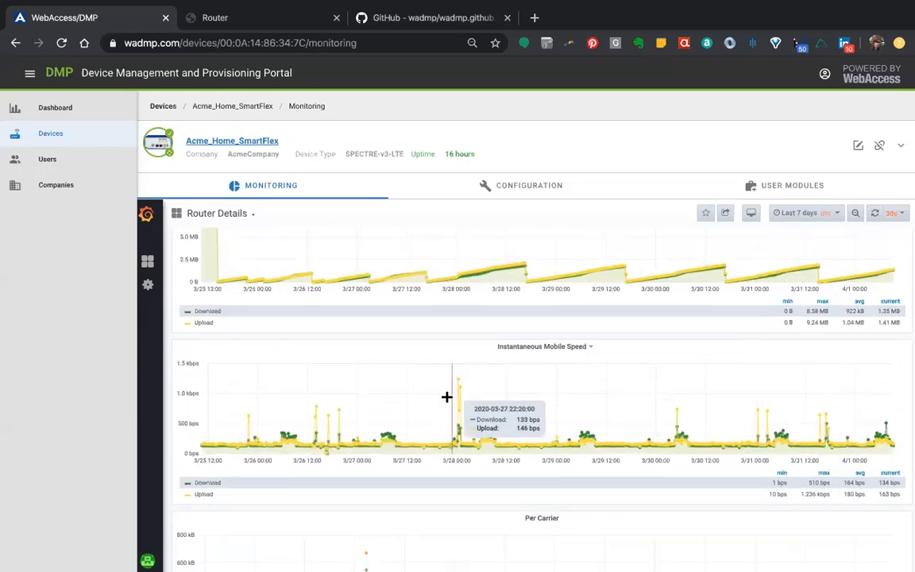
drag(441, 398, 478, 393)
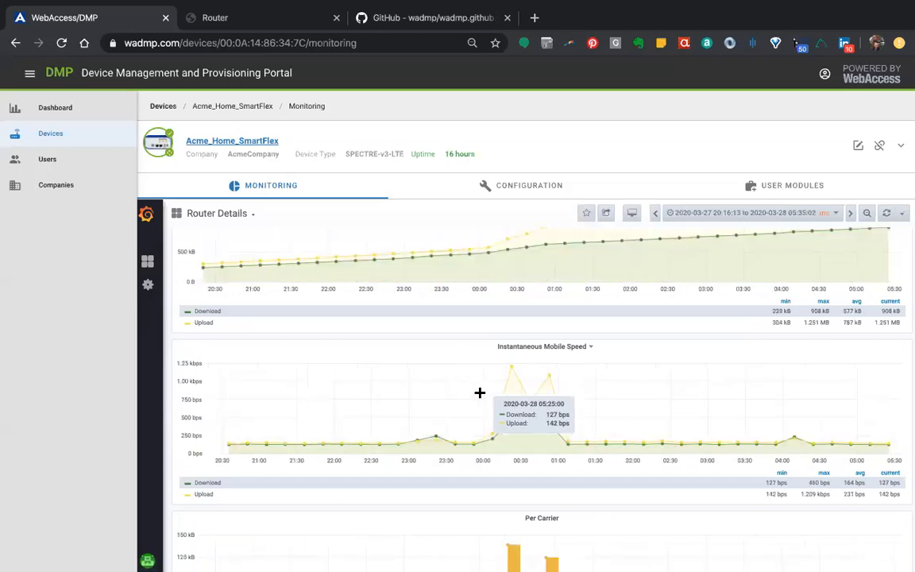
scroll(599, 346, up, 1)
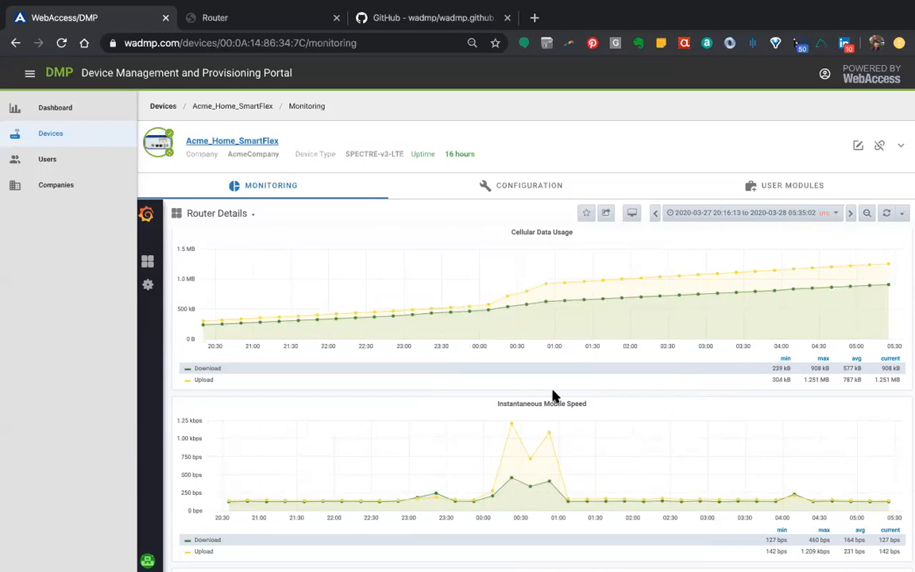
drag(453, 429, 588, 441)
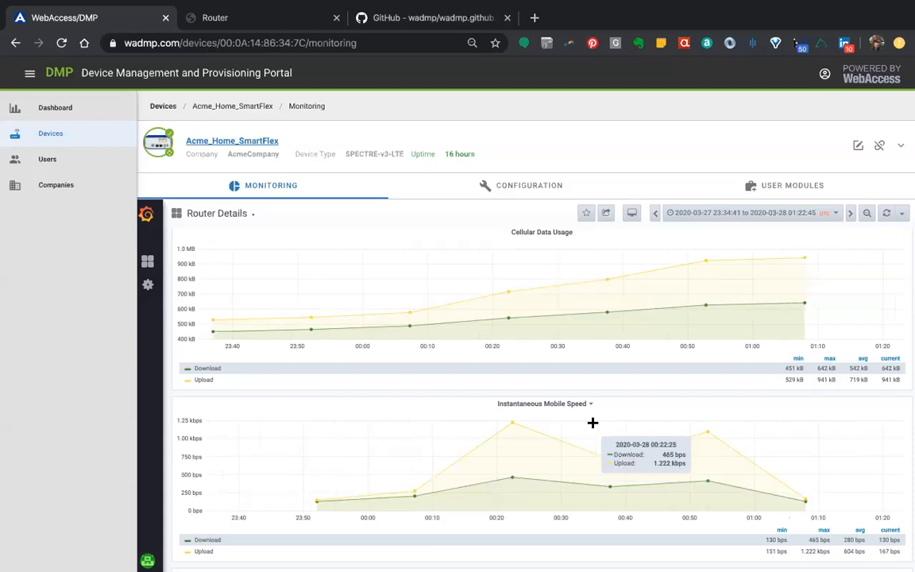
View the link sharing options for the Cellular Data Usage panel, then close them without sharing
scroll(667, 313, up, 1)
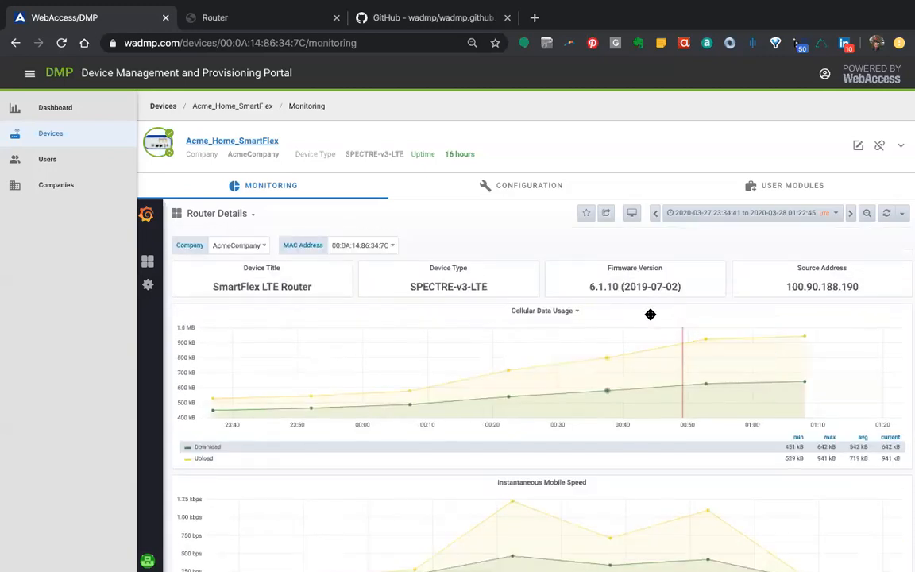
click(579, 317)
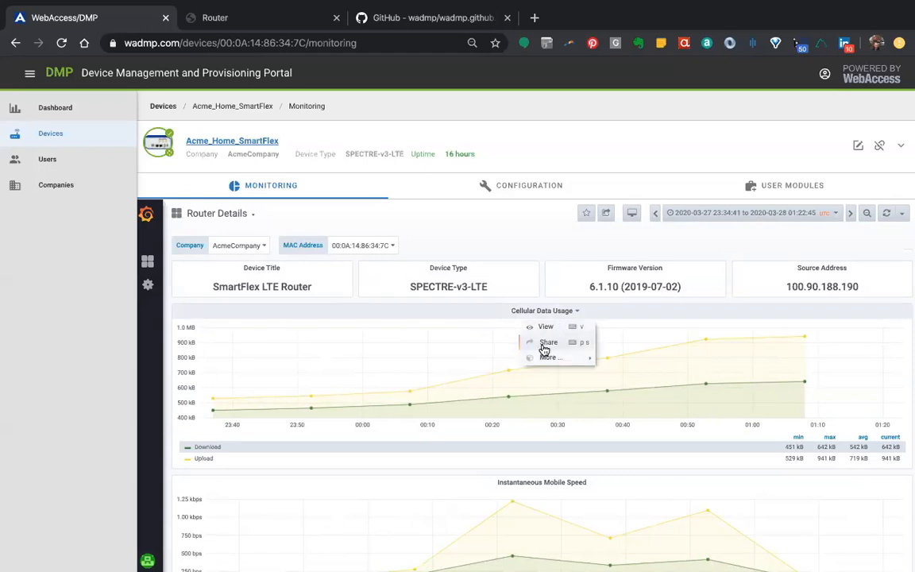
click(547, 343)
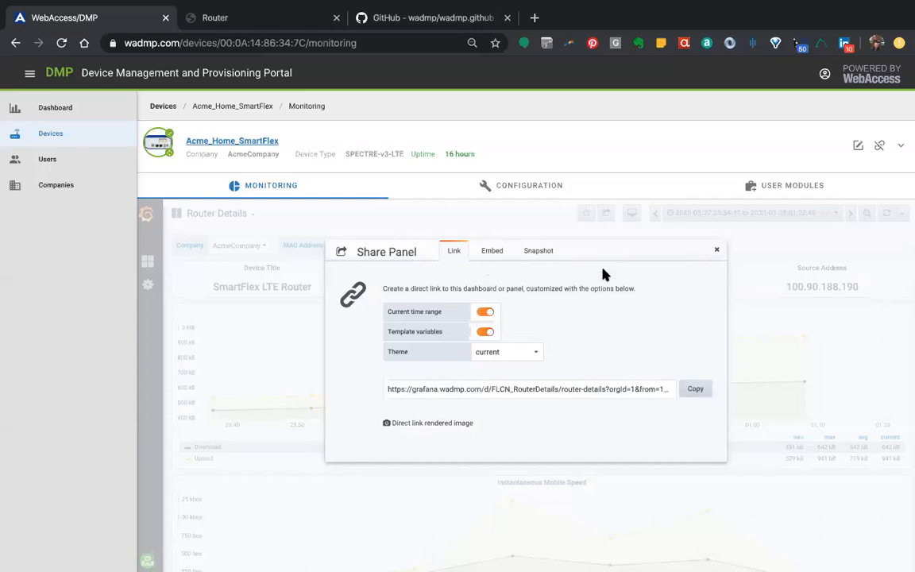
click(717, 253)
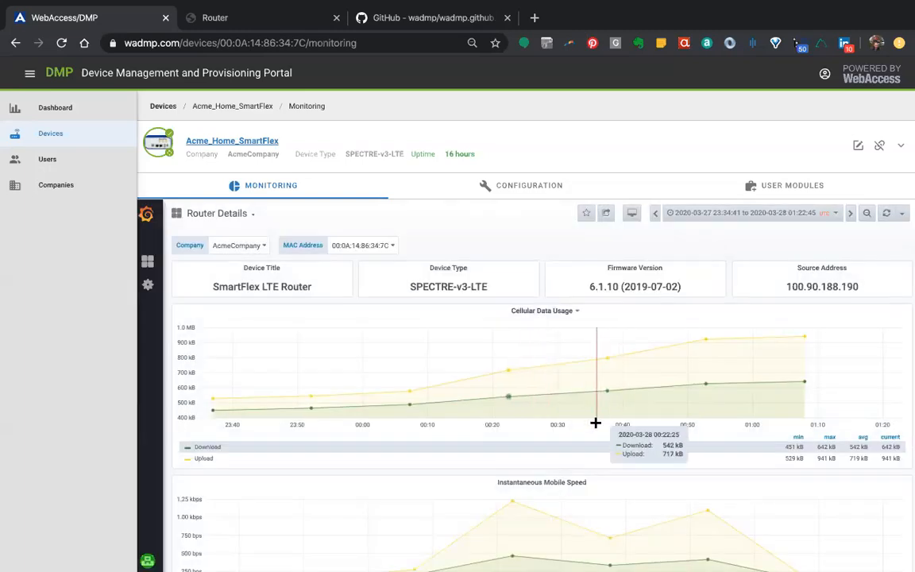
Return to the device list and open the monitoring page of Acme_Desk_UR5i
scroll(595, 424, down, 3)
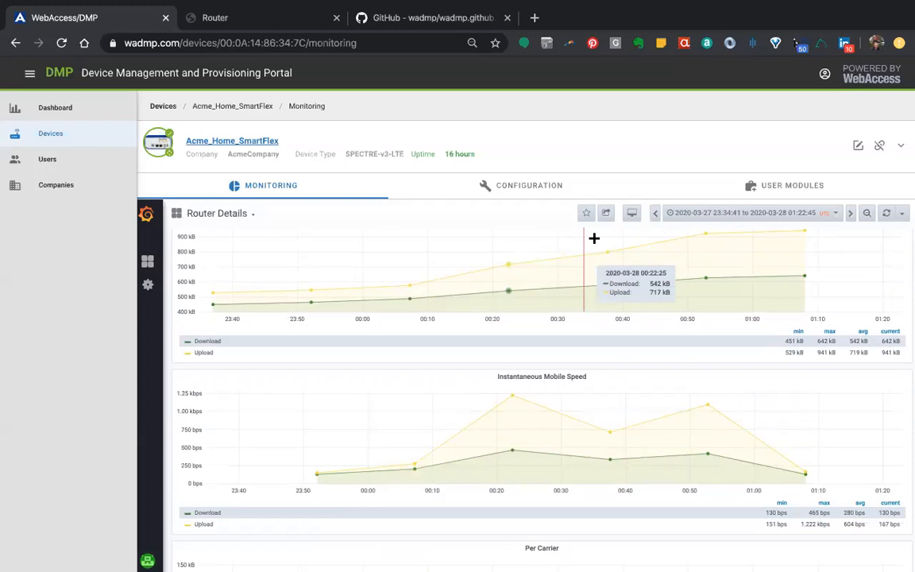
scroll(595, 238, up, 3)
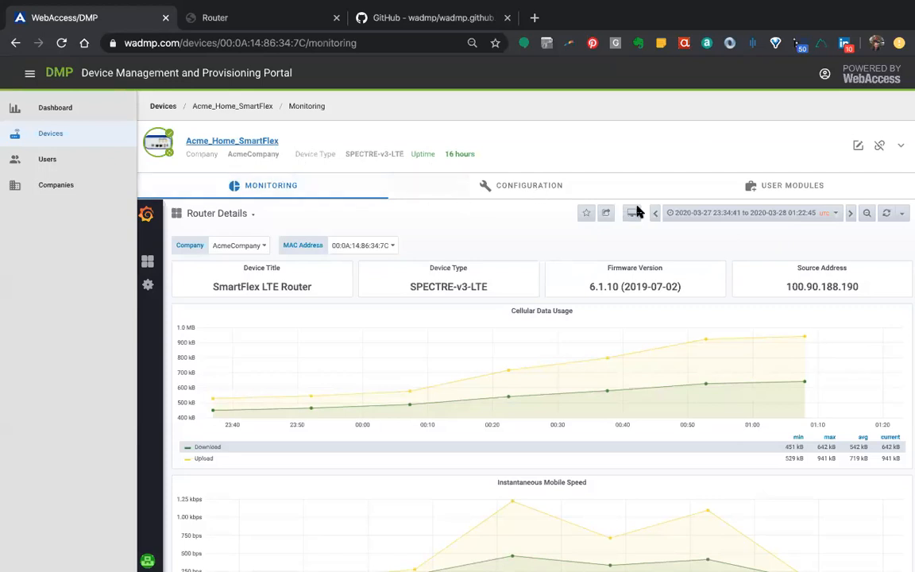
click(723, 213)
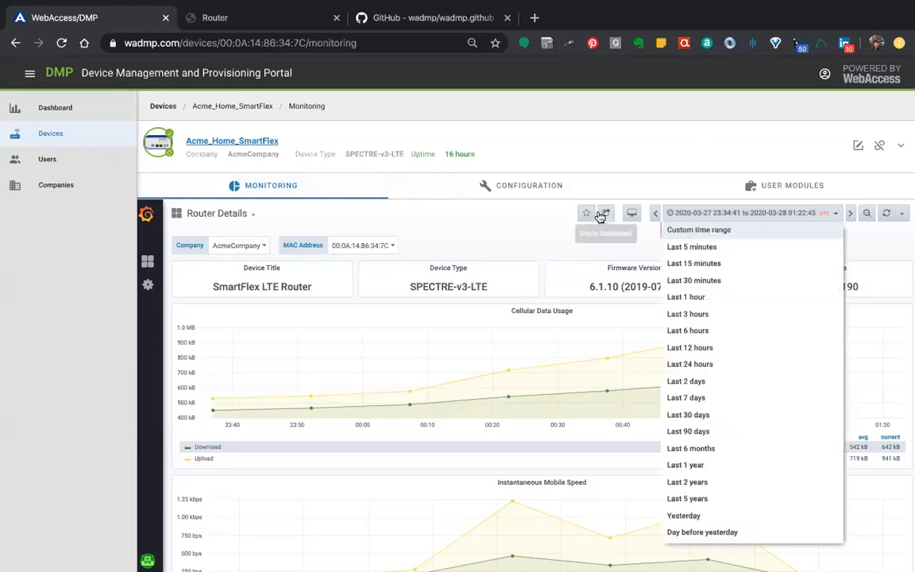
click(163, 105)
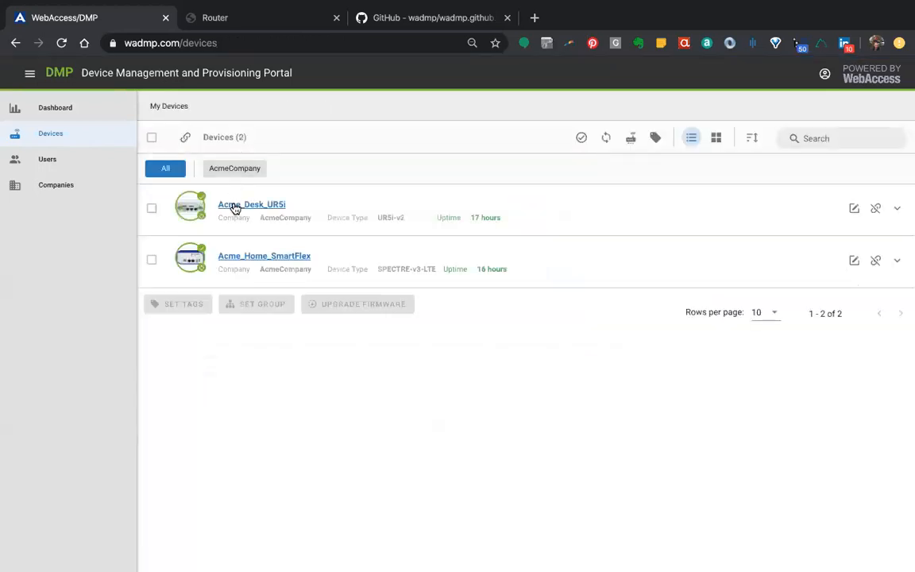
click(233, 205)
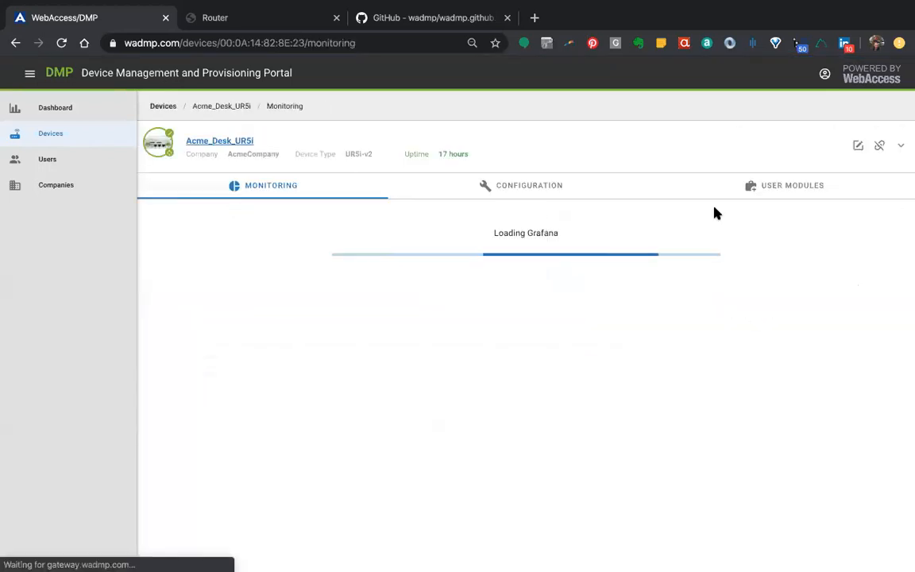
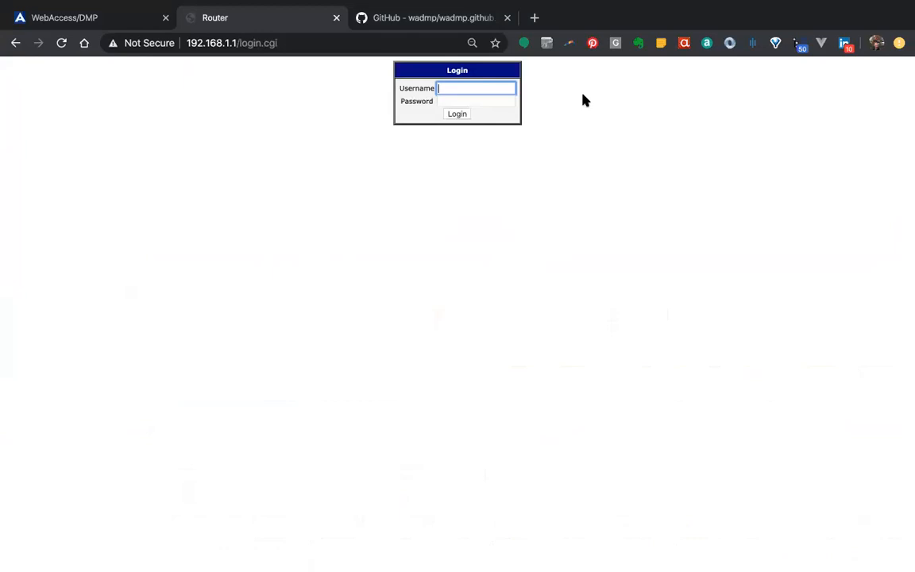
Log in to the router's web interface with the account's username and password
key(Tab)
text(root)
key(Return)
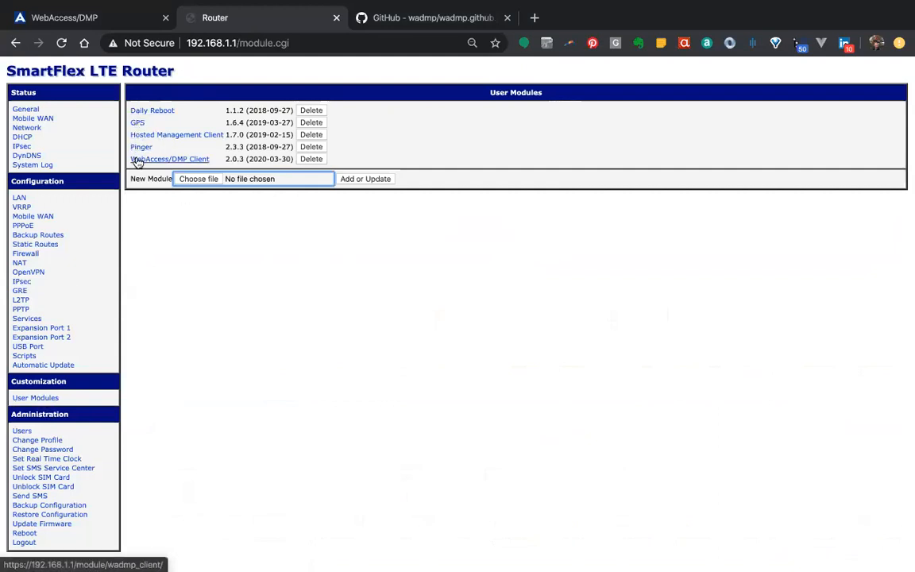
Switch to the WebAccess/DMP portal and review the user modules installed on Acme_Home_SmartFlex
click(73, 22)
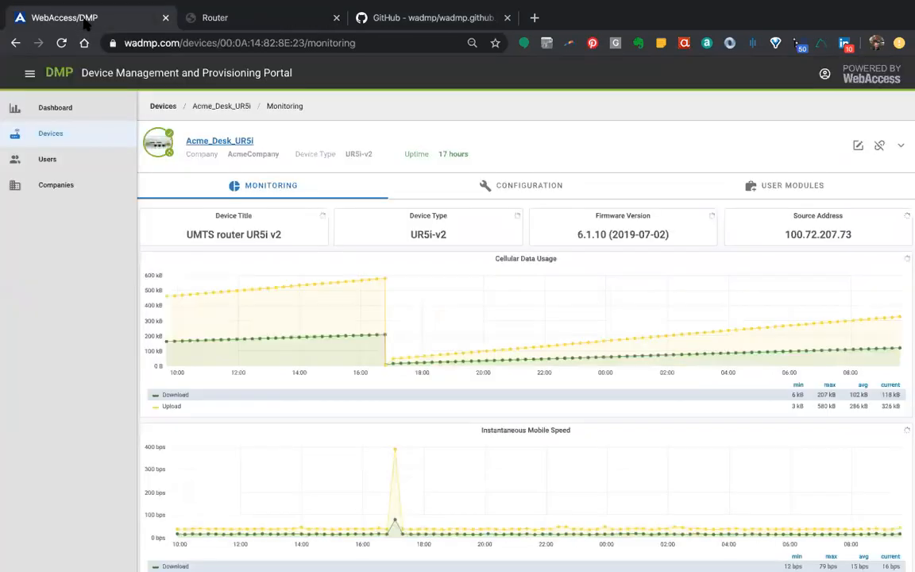
click(165, 106)
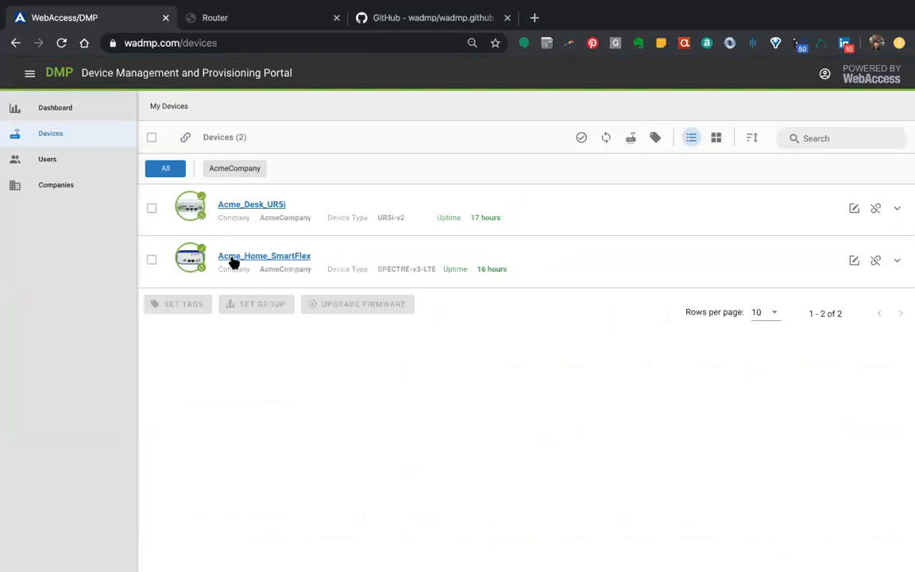
click(280, 257)
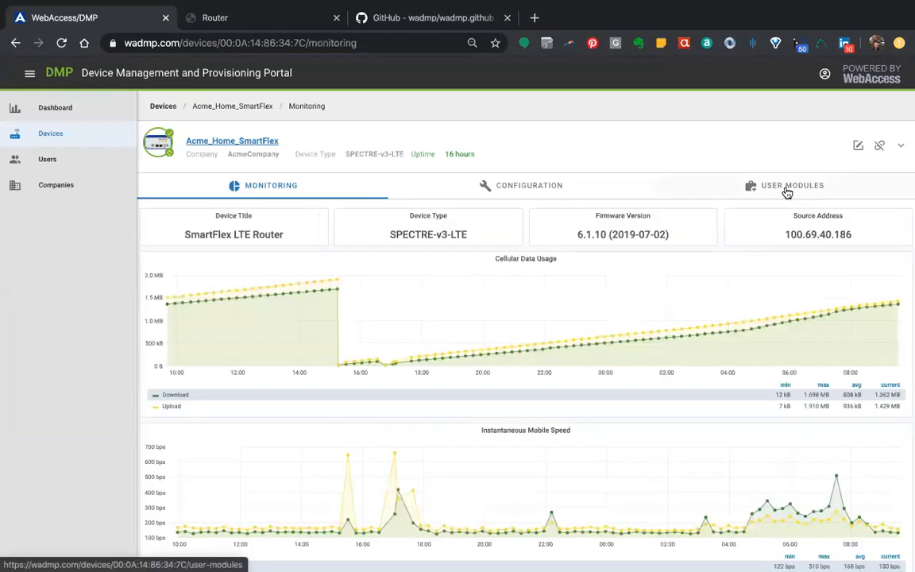
click(787, 194)
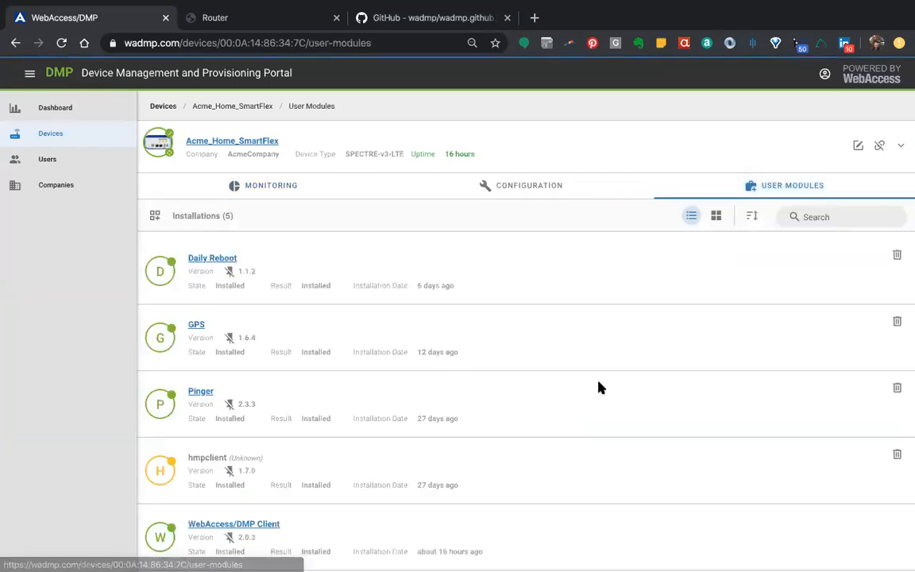
scroll(598, 386, down, 1)
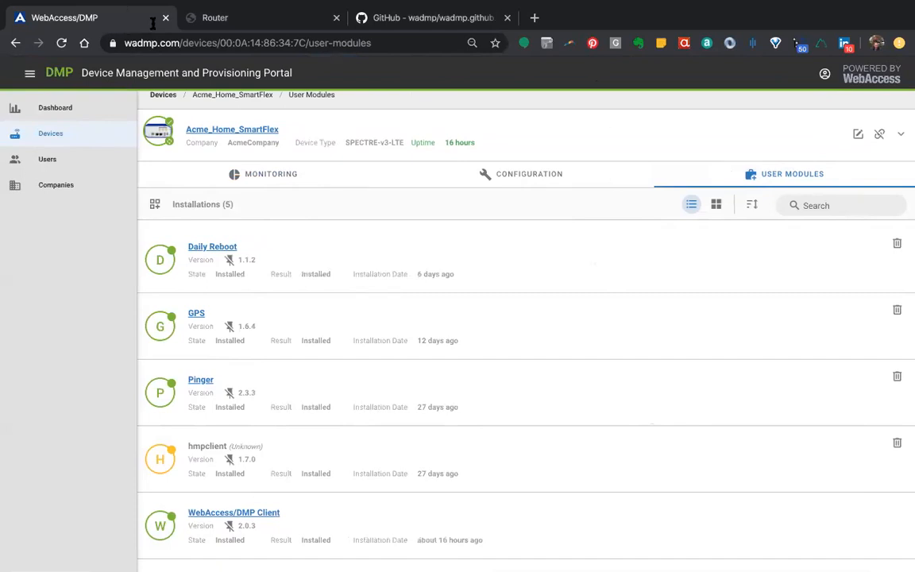
On the router's own interface, review the WebAccess/DMP Client module's configuration and device creation details, then return to the user modules list
click(300, 18)
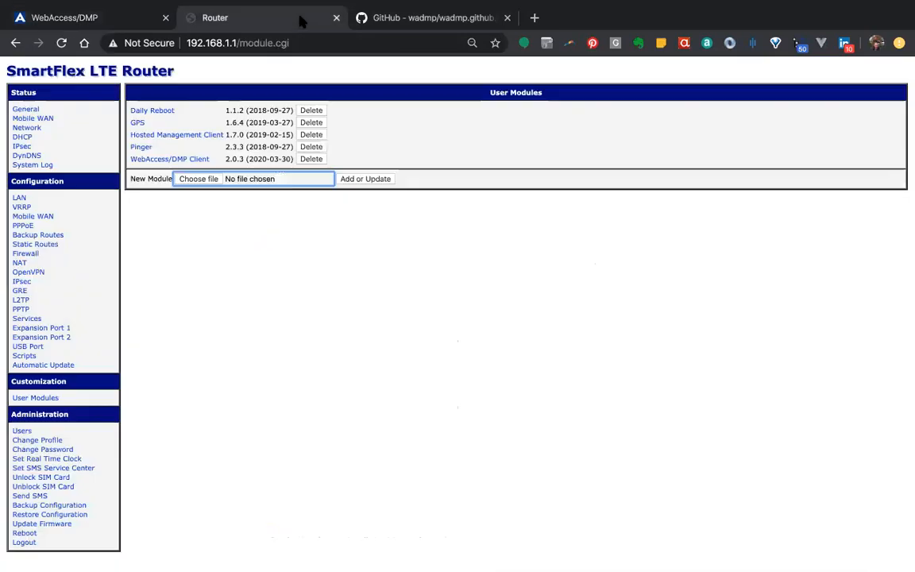
click(137, 162)
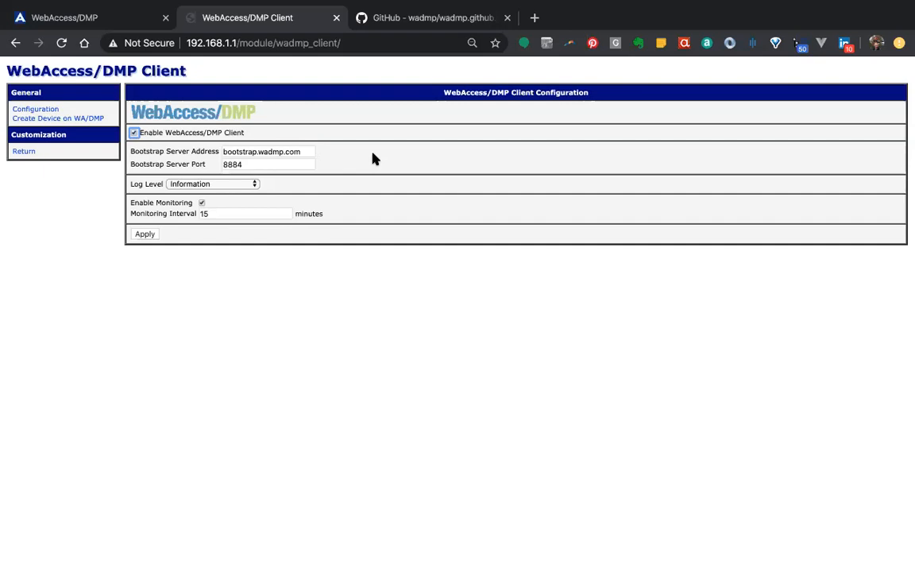
click(203, 204)
click(202, 204)
click(36, 119)
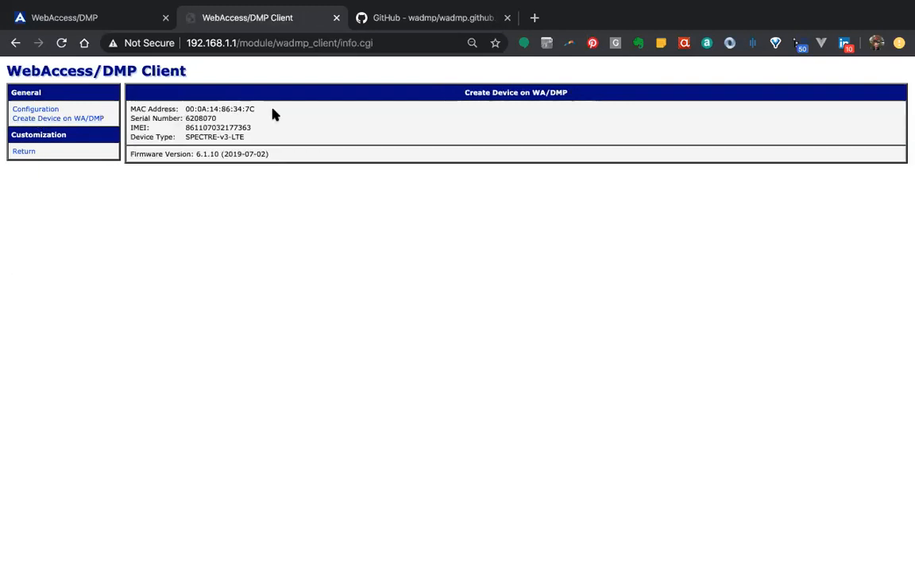
click(52, 119)
click(28, 150)
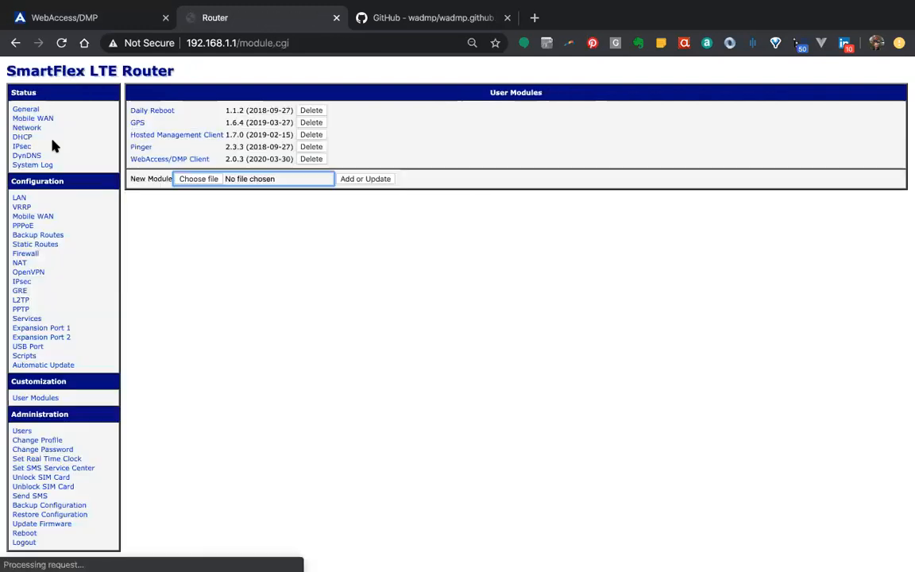
Delete the WebAccess/DMP Client 2.0.3 user module from the router
click(314, 160)
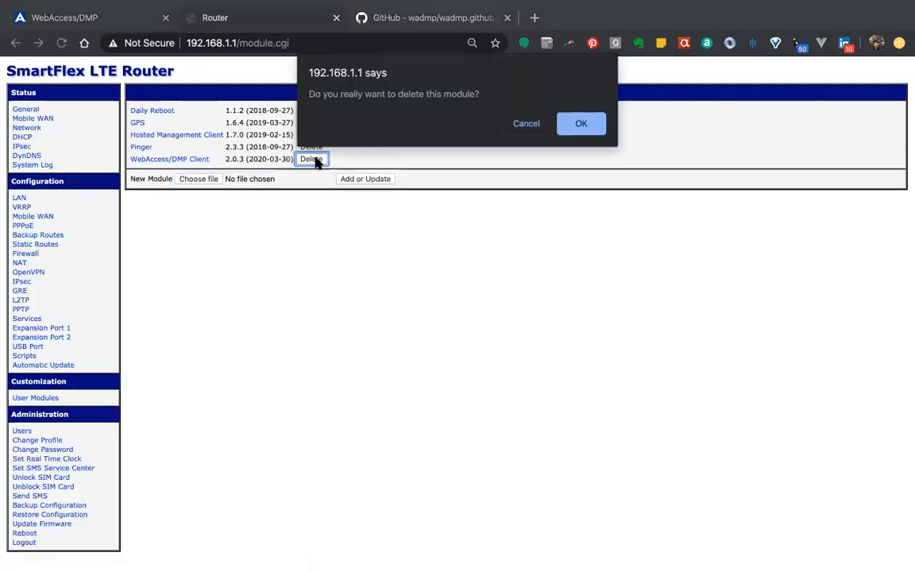
click(582, 125)
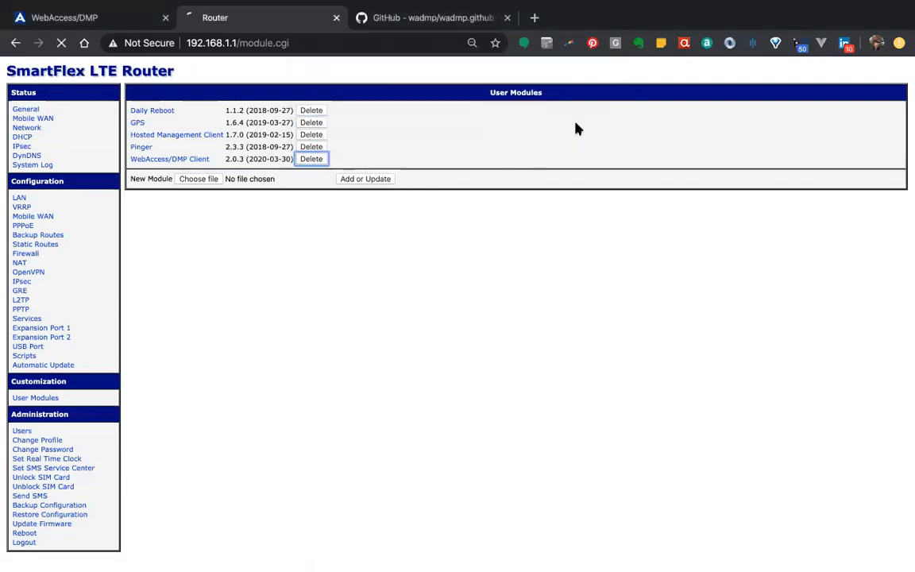
click(457, 98)
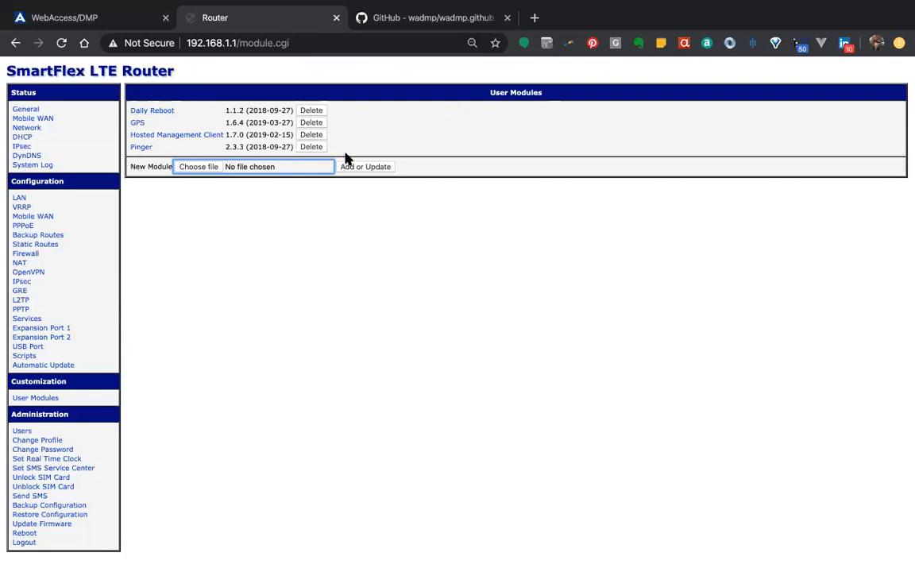
click(377, 223)
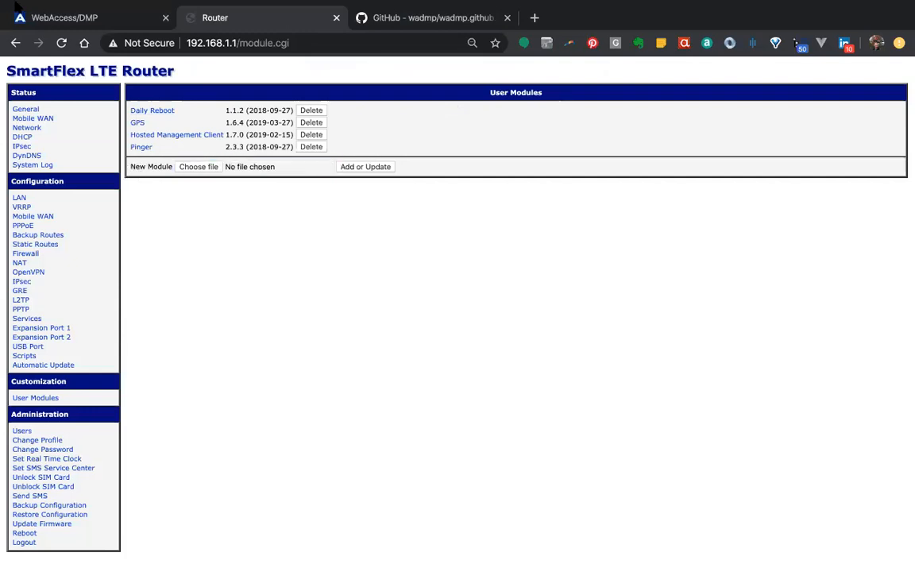
Switch to the WebAccess/DMP portal and check the connection status of Acme_Home_SmartFlex in the device list
click(65, 20)
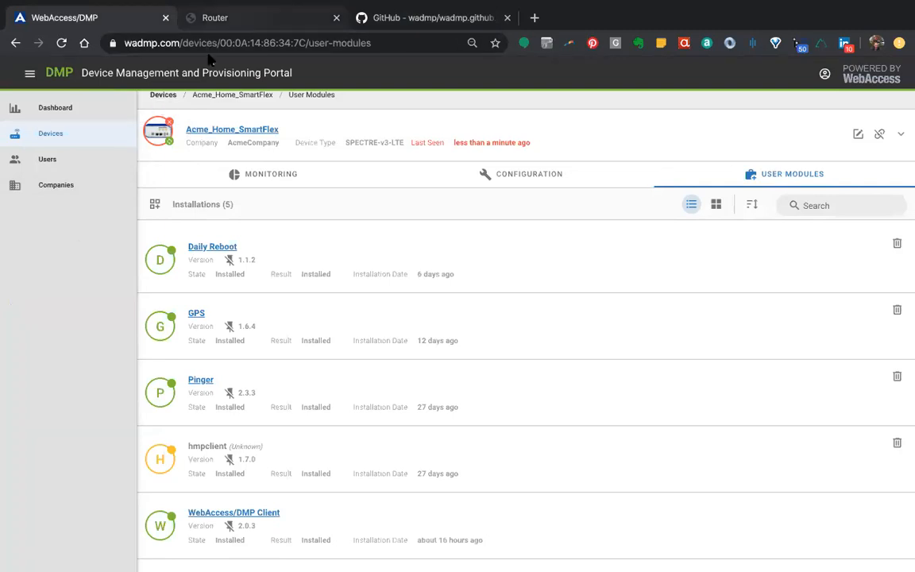
click(162, 94)
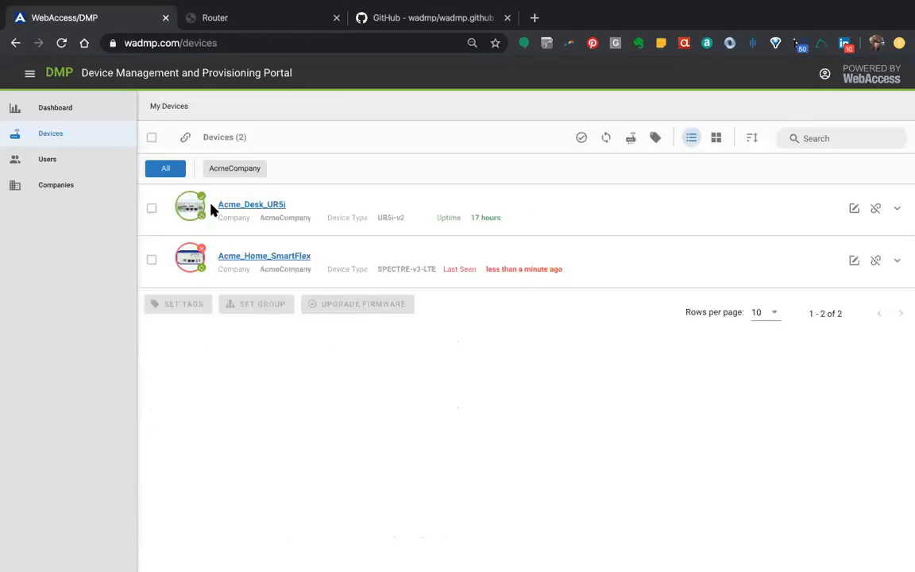
Install the user module file wadmp_client-2.0.3.v3.tgz on the router and return to the user modules list
click(211, 13)
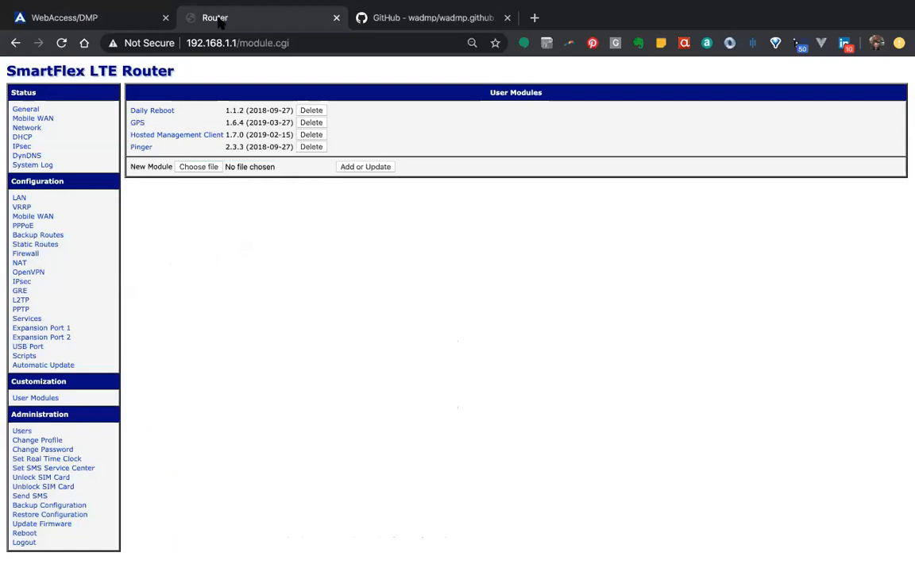
click(194, 168)
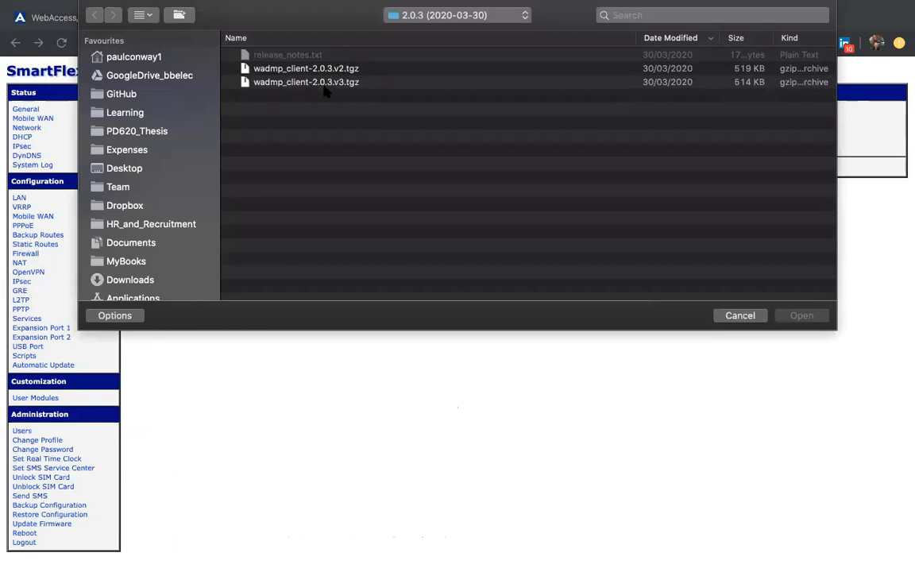
click(294, 83)
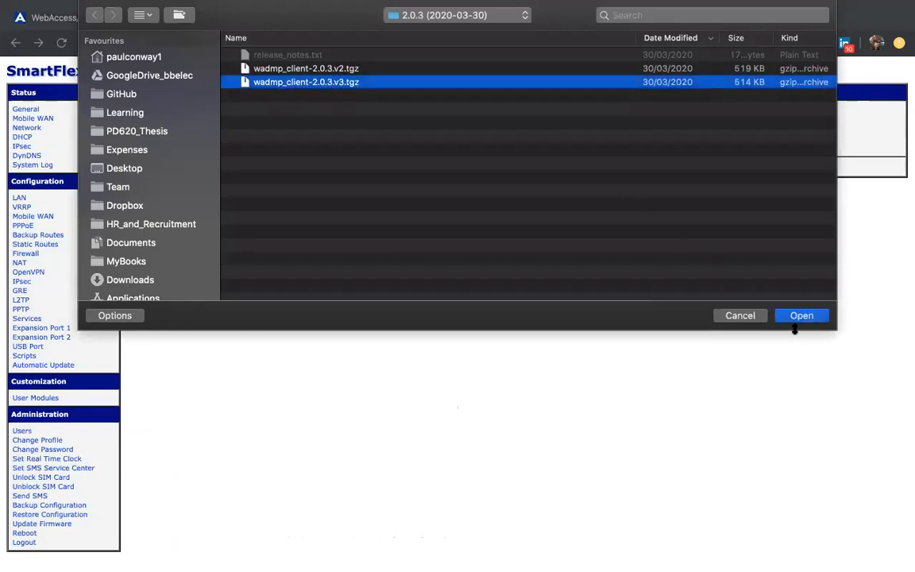
key(Return)
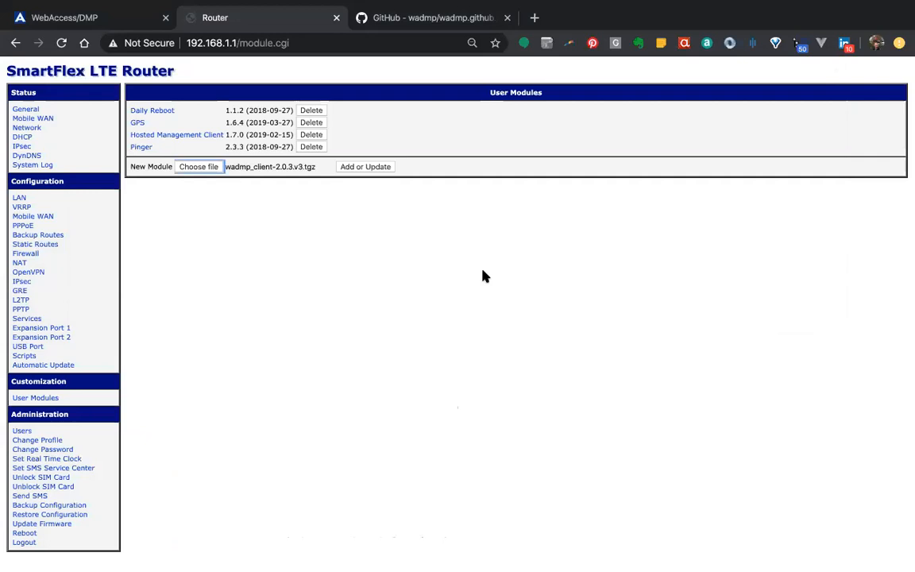
click(356, 169)
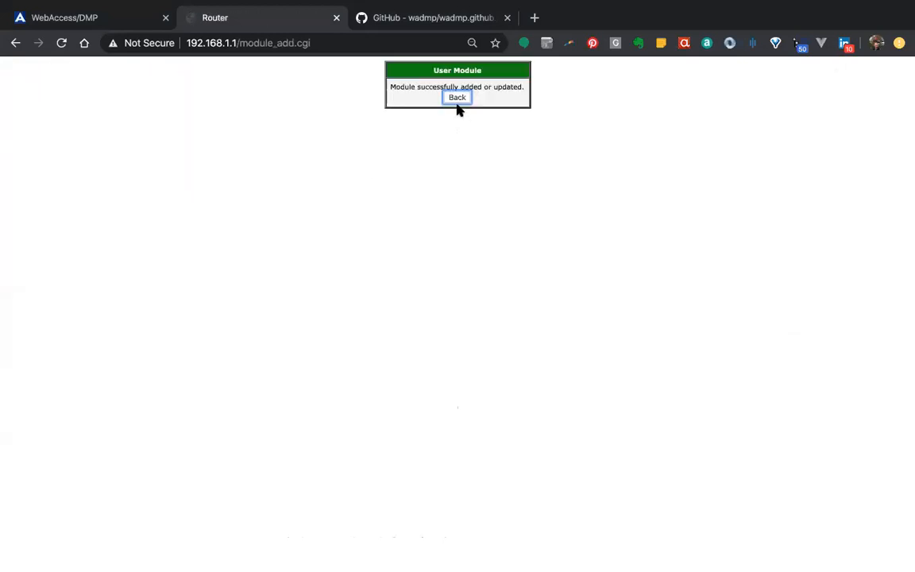
click(457, 98)
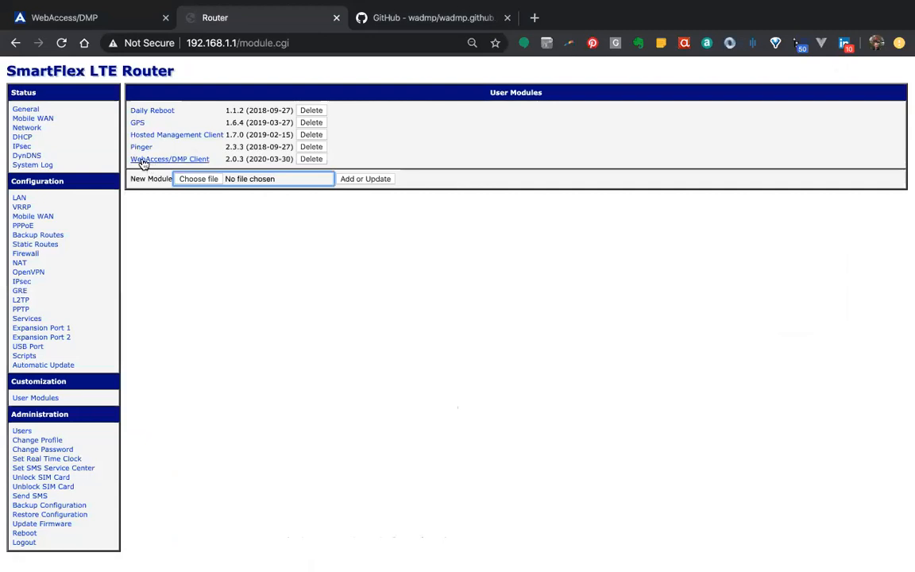
Review the reinstalled WebAccess/DMP Client module's configuration and its details for creating the device on WA/DMP
click(169, 160)
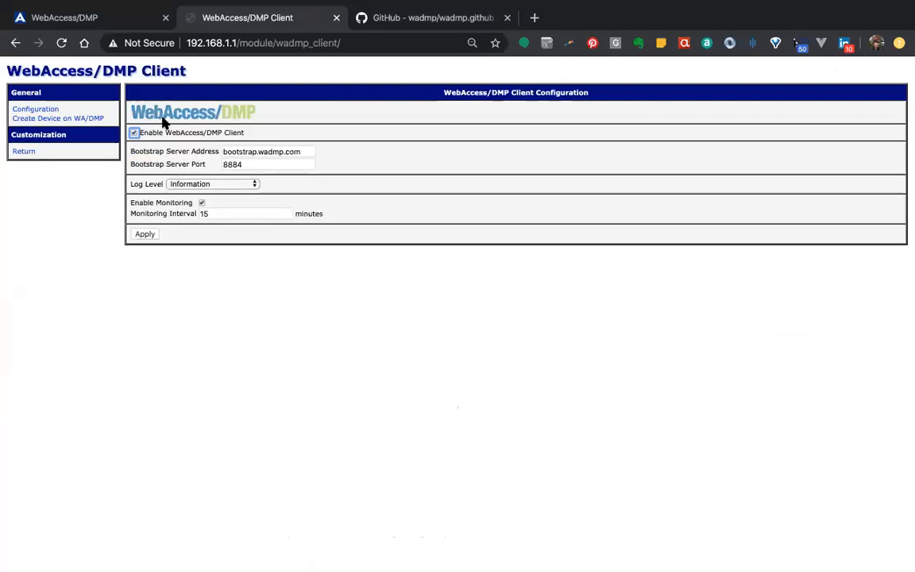
click(133, 133)
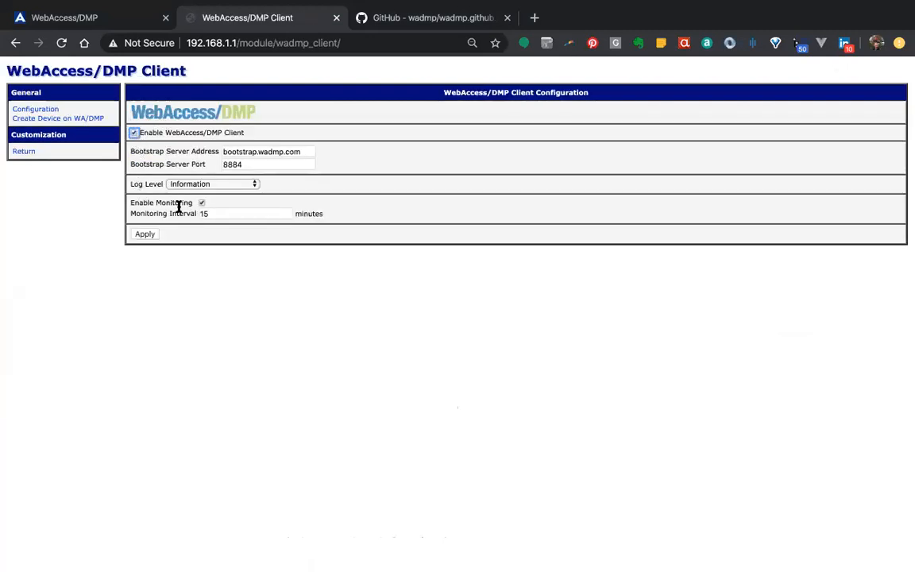
click(42, 118)
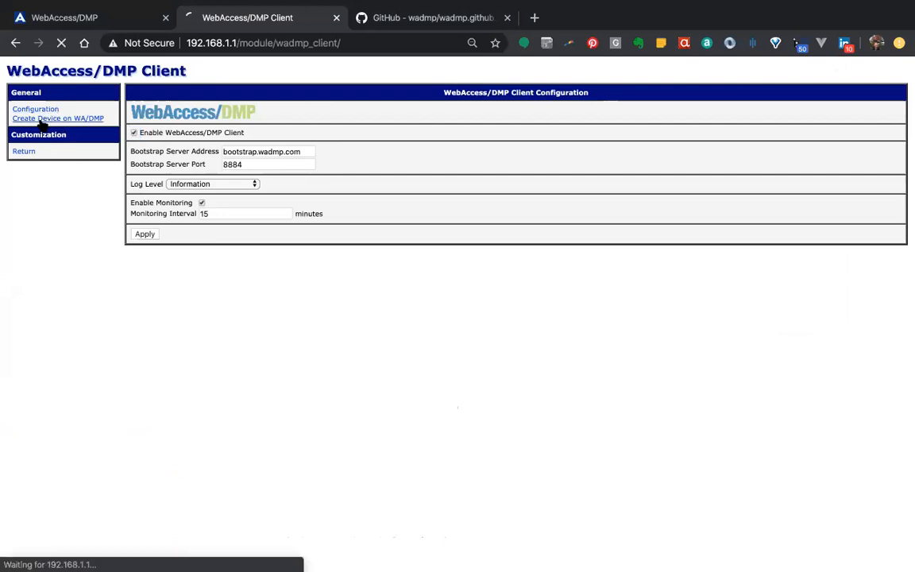
Check the uptime of Acme_Home_SmartFlex in the WebAccess/DMP portal's device list
click(70, 16)
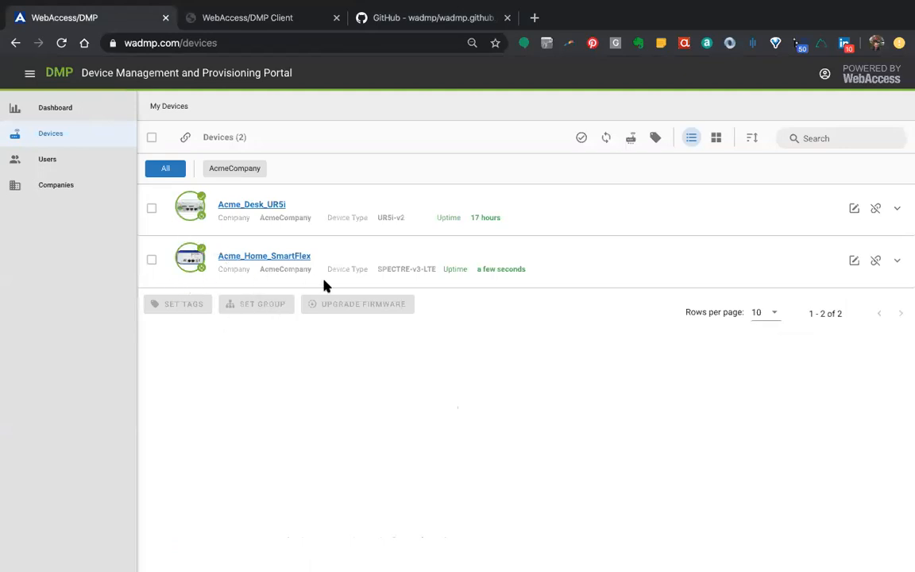
drag(527, 268, 459, 268)
click(499, 316)
key(ctrl+Left)
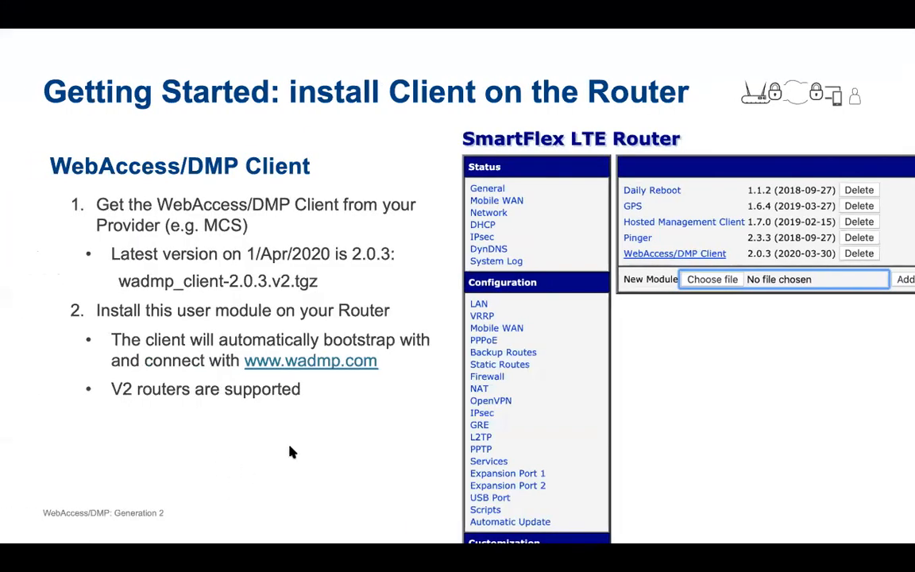
key(Right)
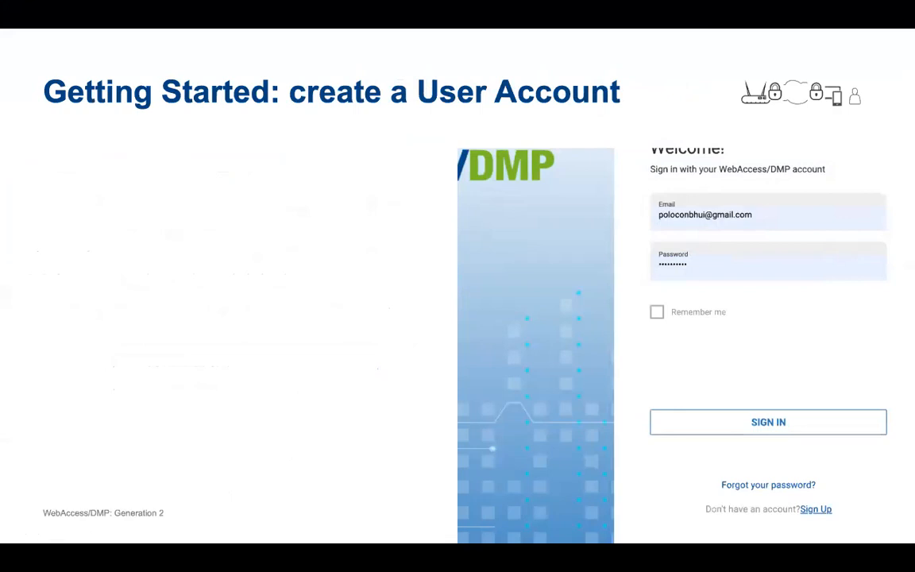
key(Right)
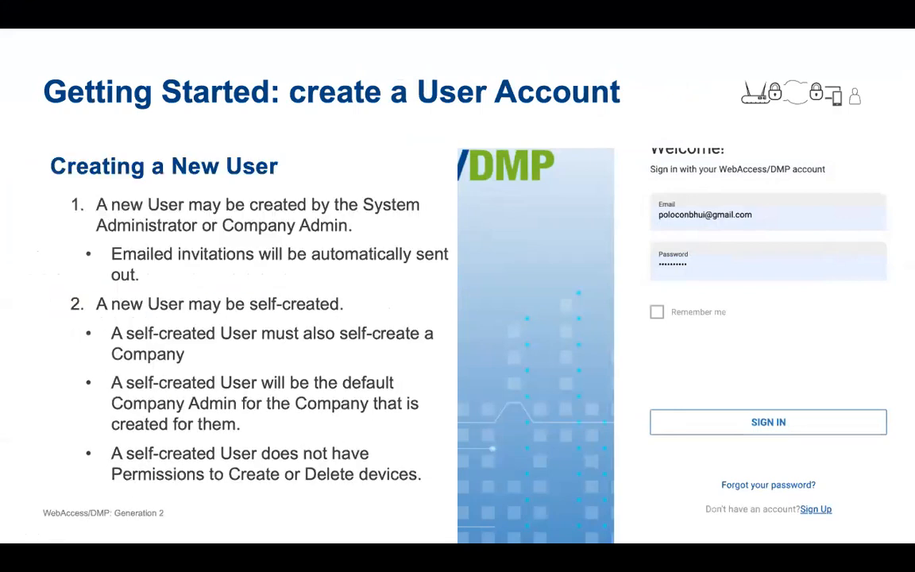
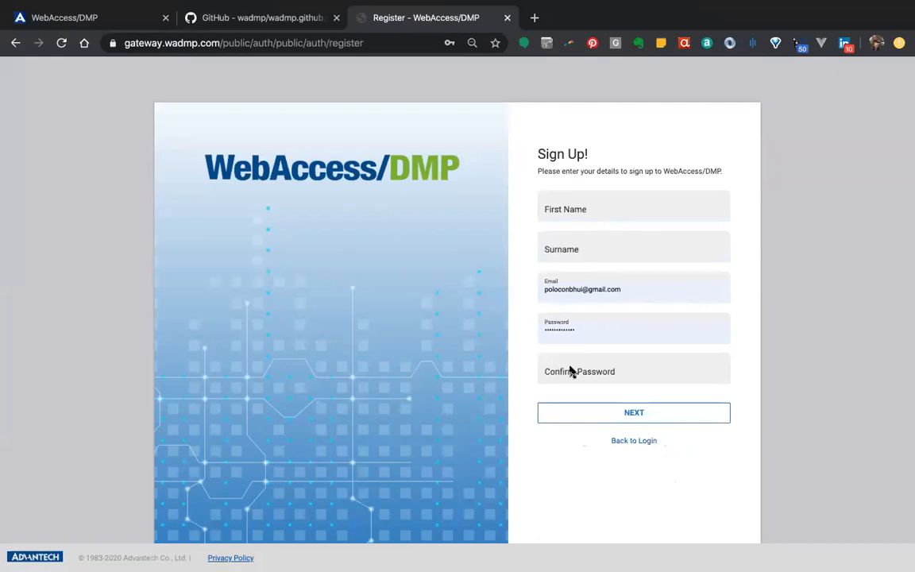
Try to submit the sign-up form with the first name, surname and password confirmation left blank
click(630, 415)
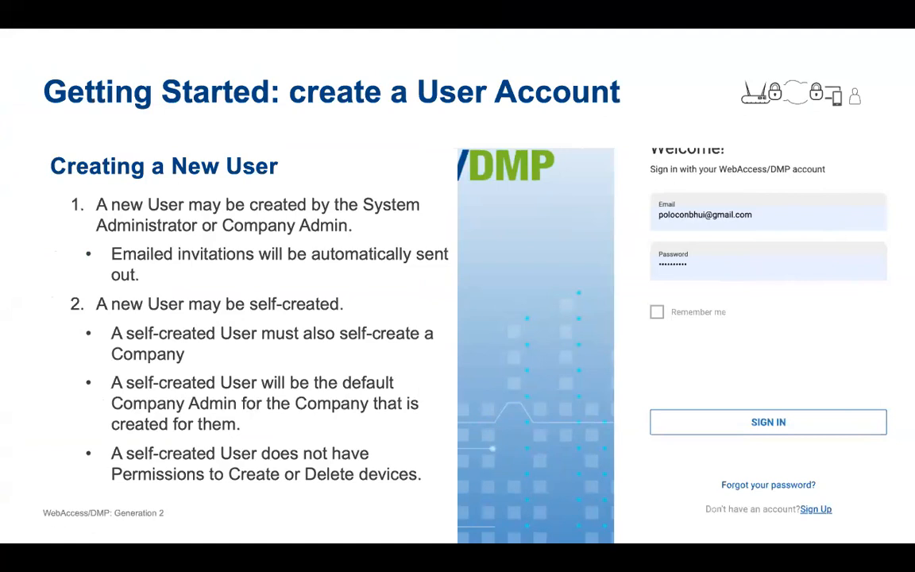
click(242, 424)
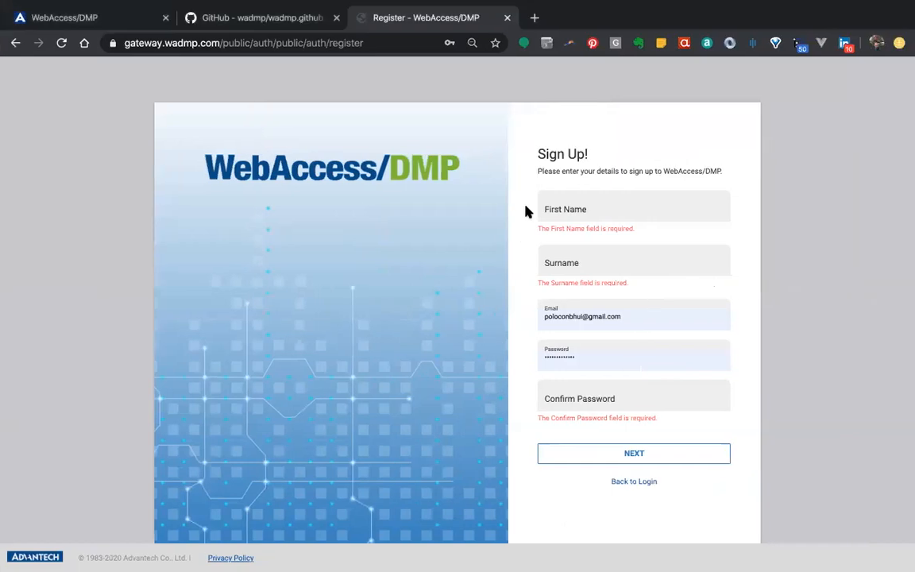
Return to the login page, sign in with the prefilled credentials and expand the details of Acme_Home_SmartFlex in the device list
click(626, 484)
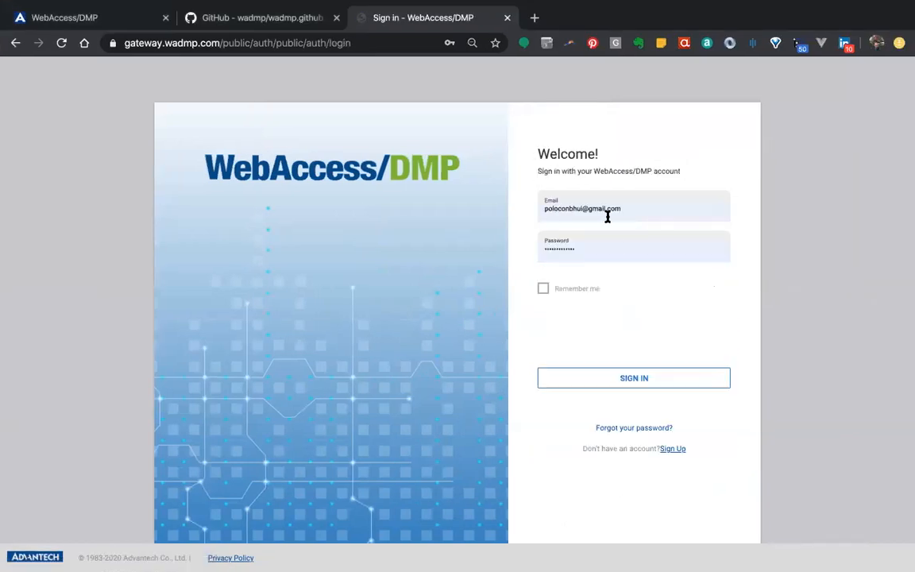
click(646, 378)
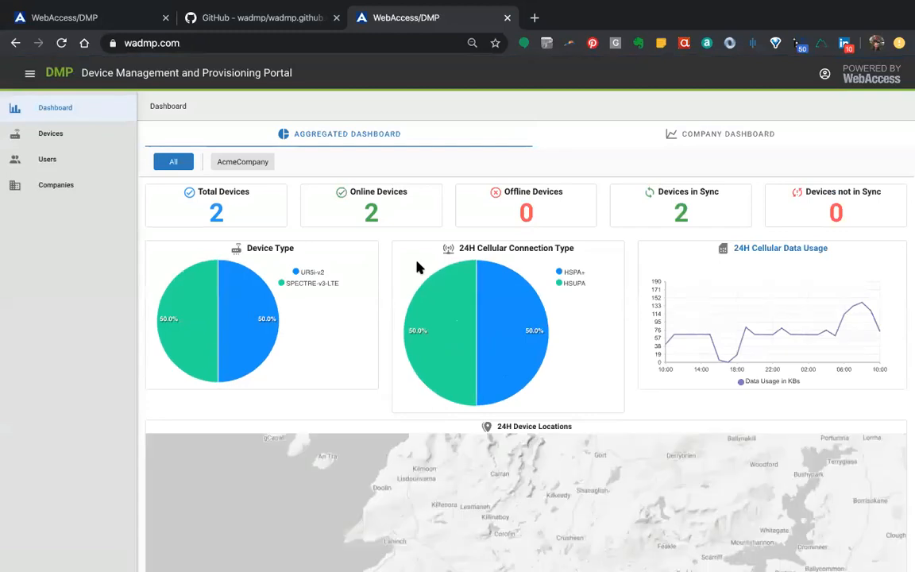
click(51, 135)
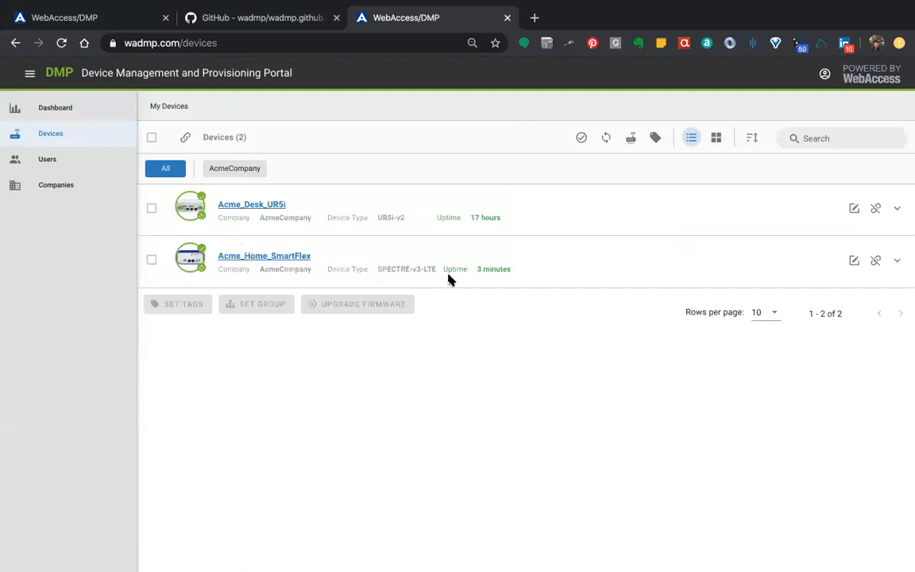
click(898, 263)
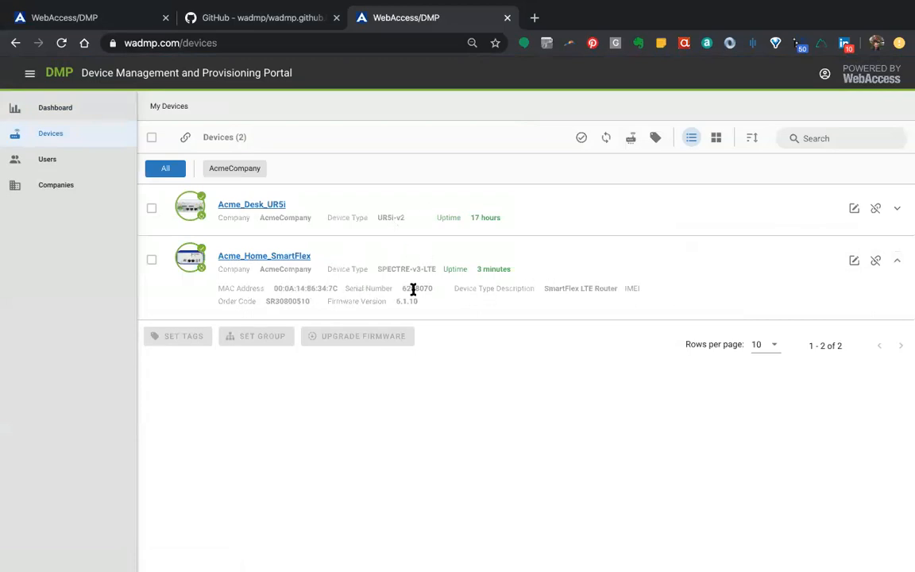
Compare the device list in the other WebAccess/DMP session and open the SmartFlex LTE Router's user modules list
click(97, 13)
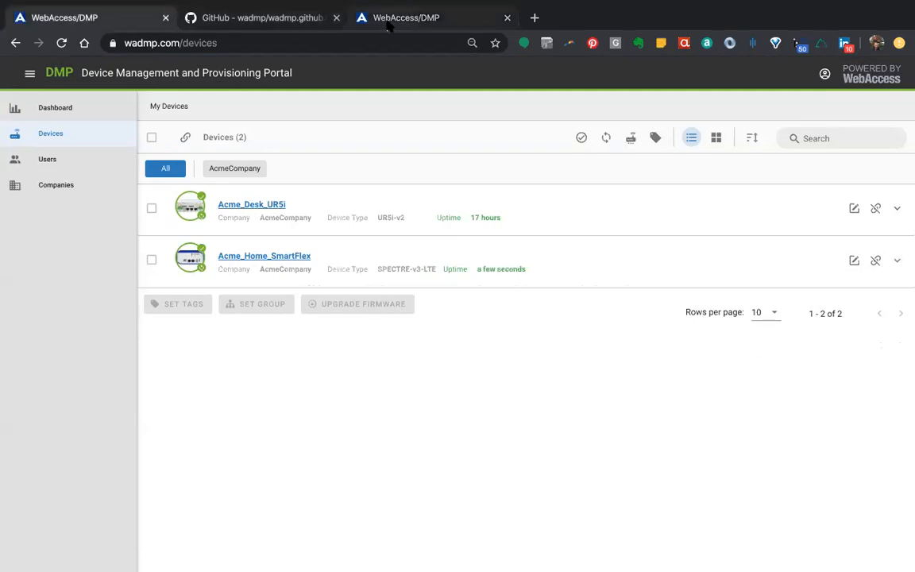
click(421, 17)
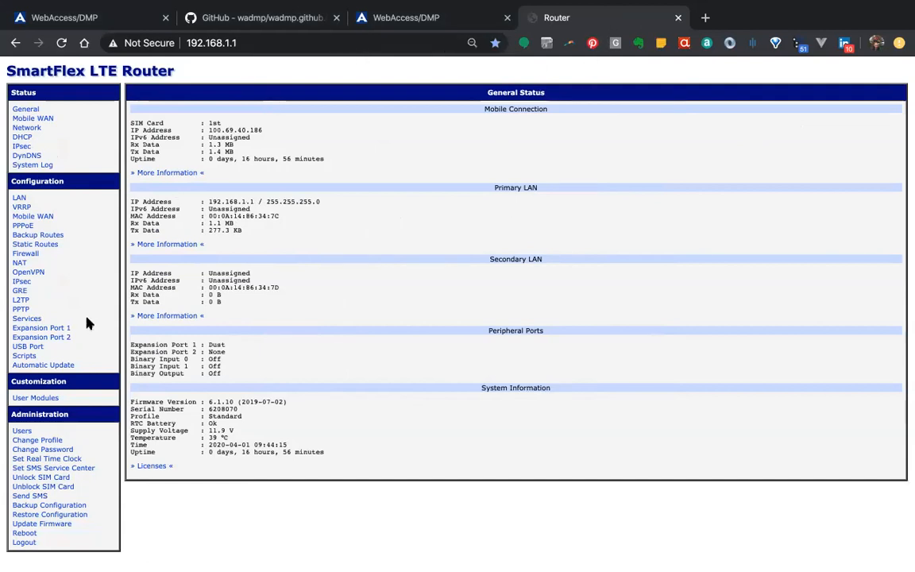
click(27, 400)
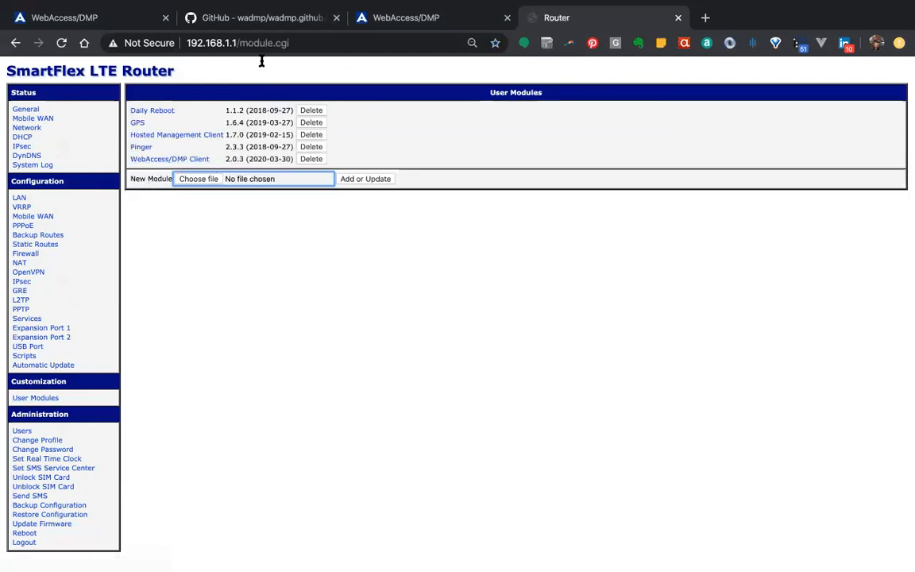
Release the device Acme_Home_SmartFlex in the WebAccess/DMP portal's device list and confirm the release
click(91, 23)
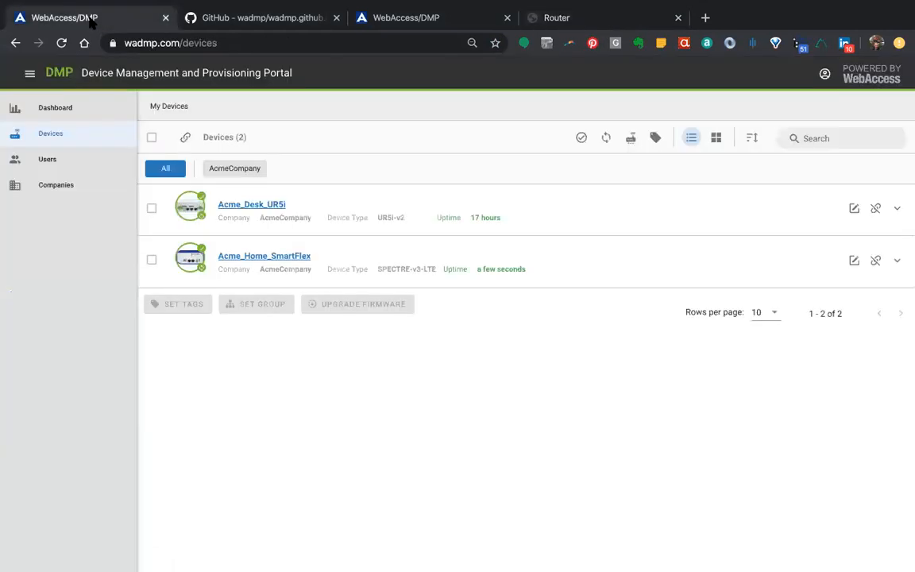
click(877, 262)
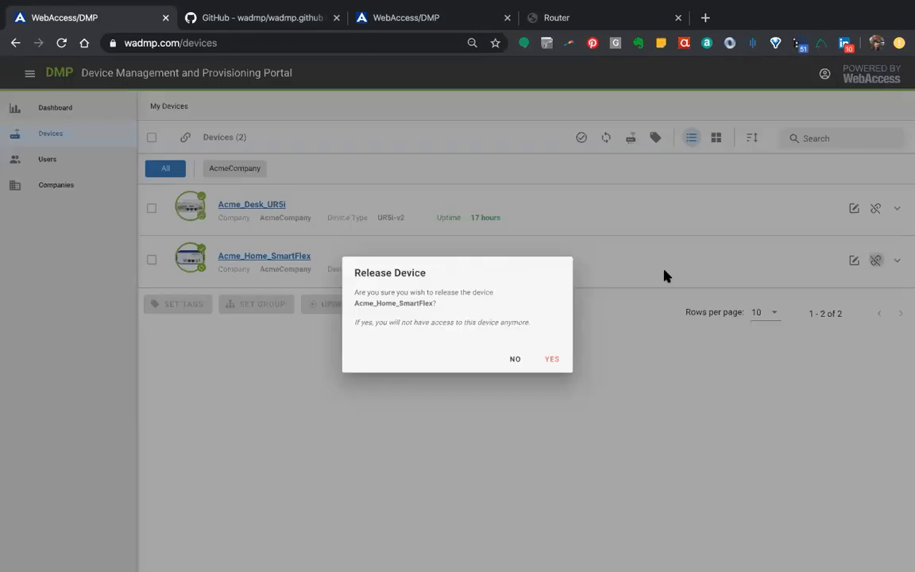
click(560, 362)
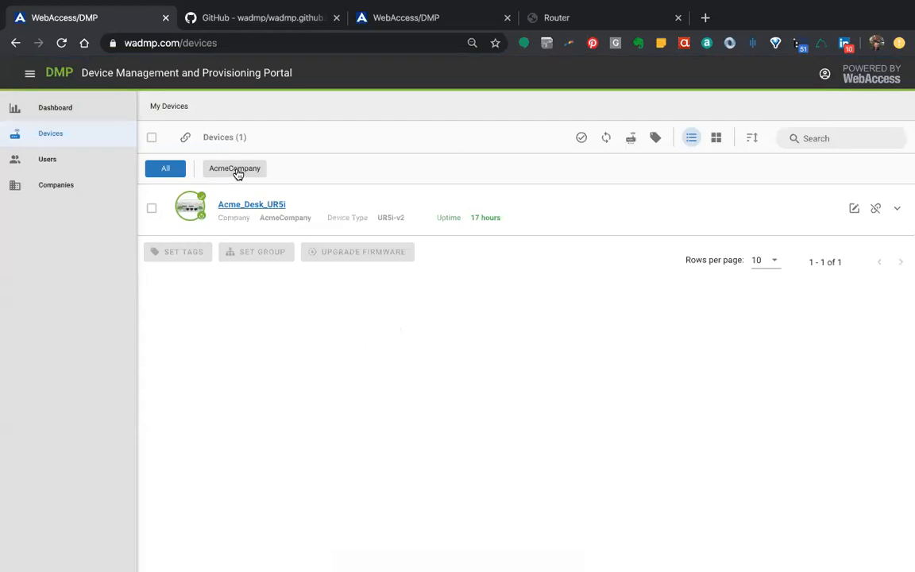
Start claiming a device in the portal and give it the alias Acme_Home_SmartFlex
click(185, 138)
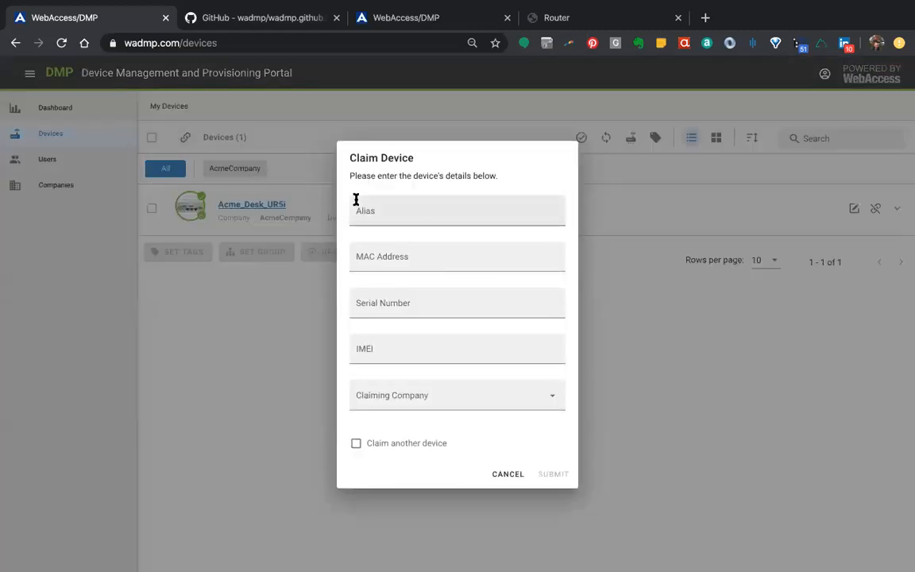
click(392, 212)
text(Acme_)
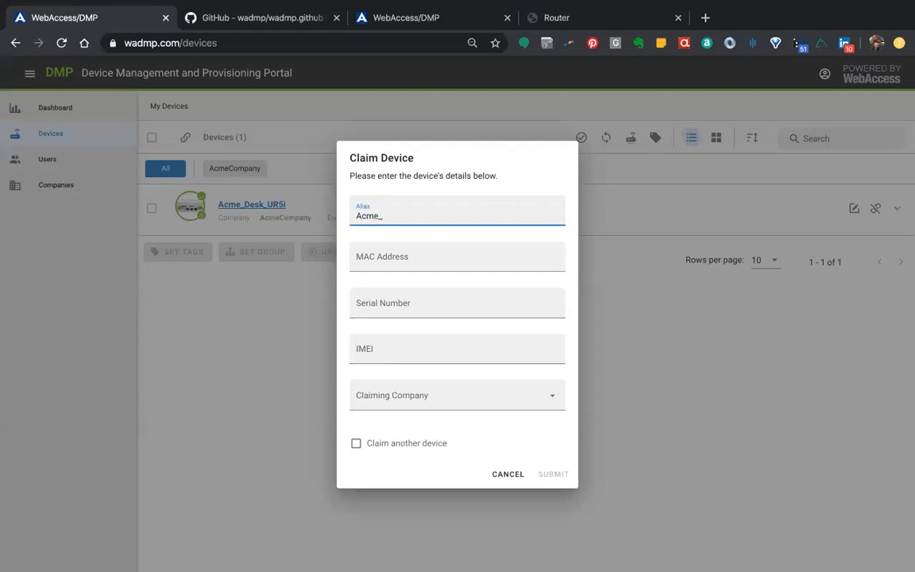
text(Home_SmartFlex)
click(379, 257)
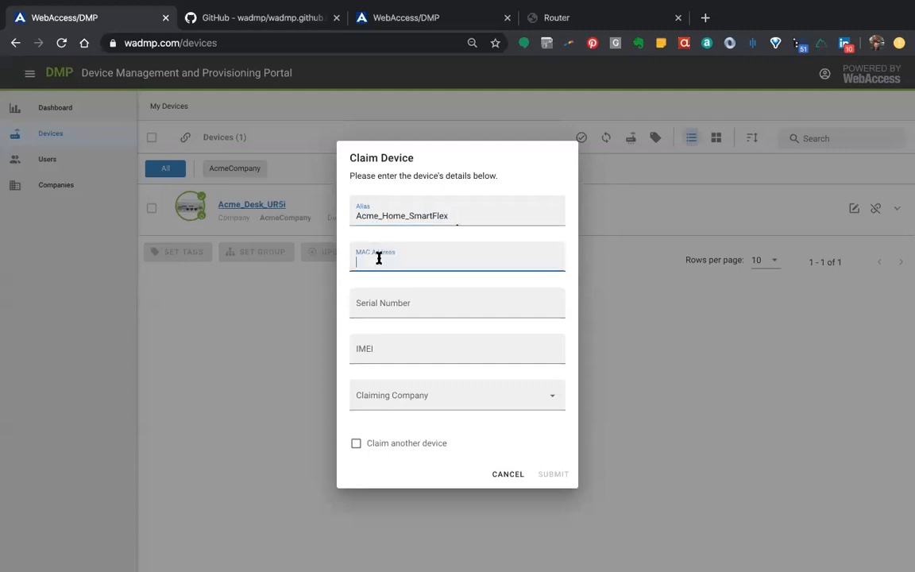
click(376, 309)
click(369, 348)
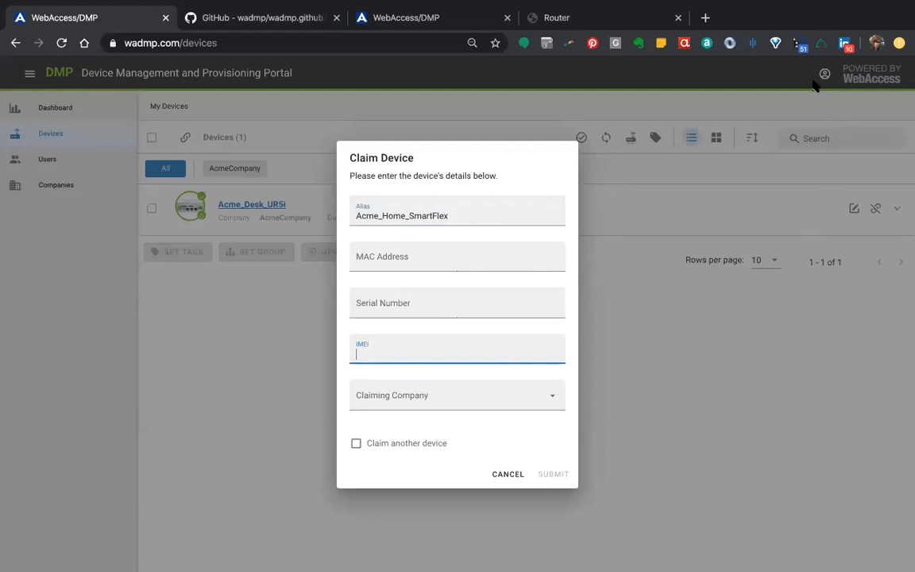
Switch to the router and copy the MAC address from the WebAccess/DMP Client module's device creation details
mouse_move(743, 7)
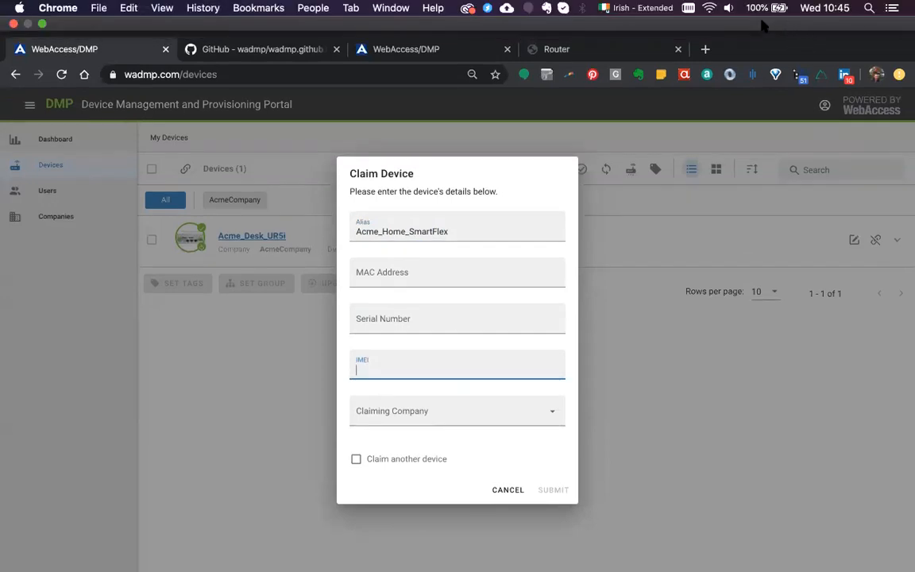
click(561, 51)
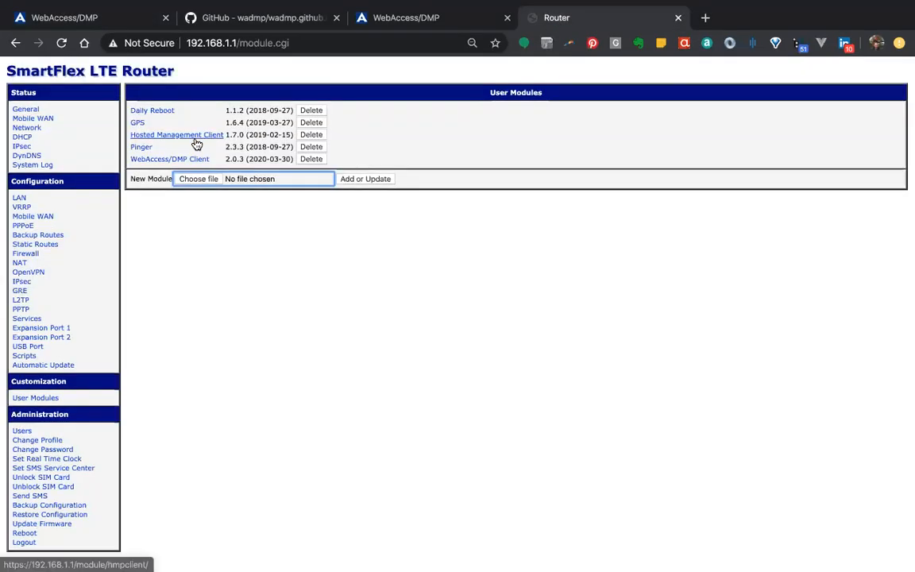
click(160, 160)
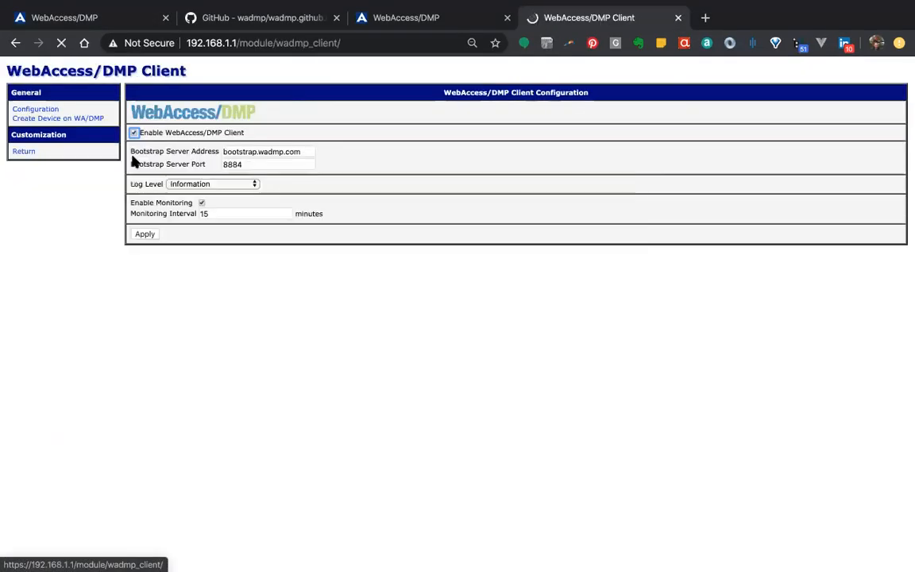
click(30, 119)
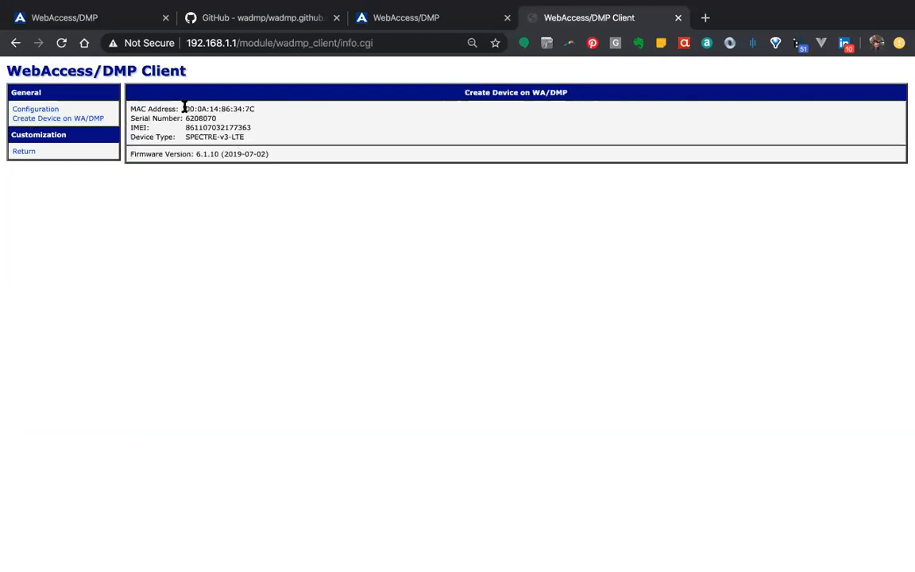
drag(185, 108, 253, 108)
key(ctrl+c)
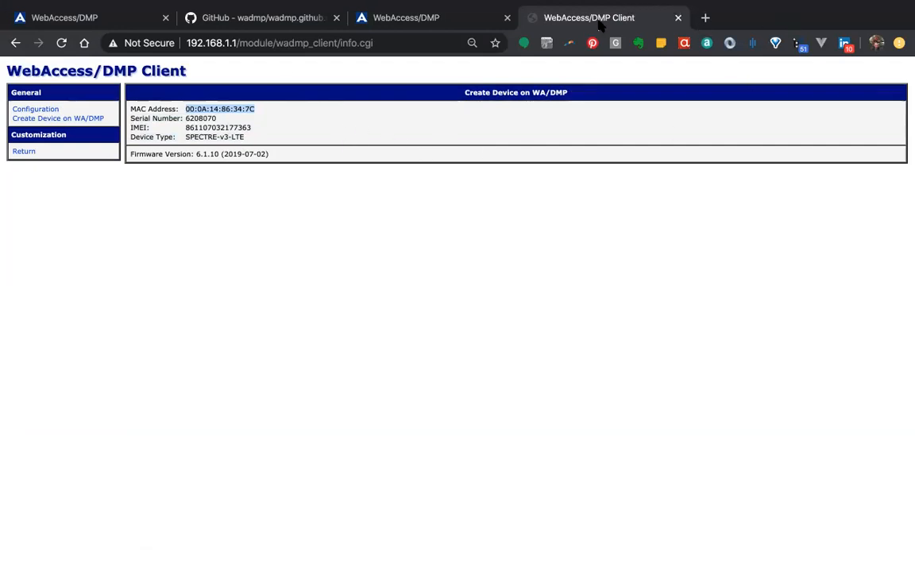
Reload the device list in the second portal session and close that session
mouse_move(159, 31)
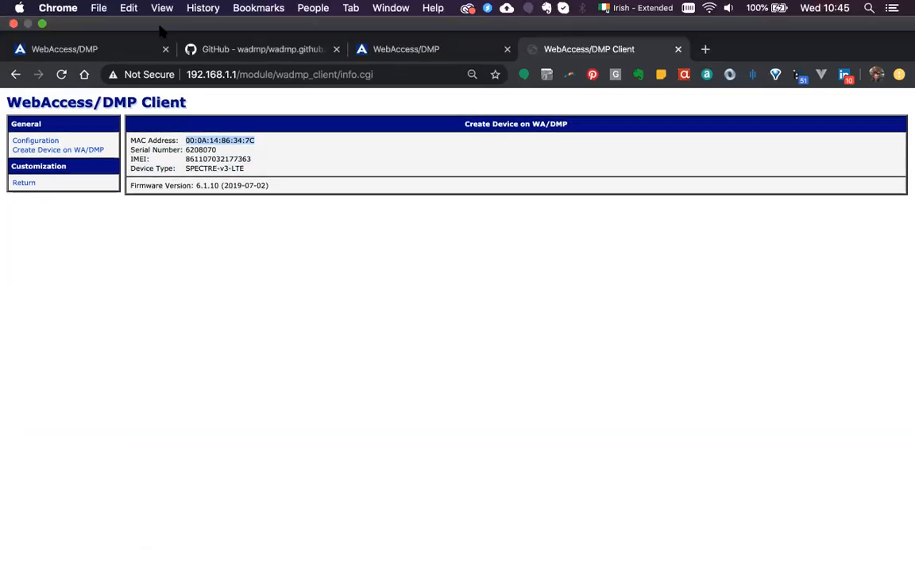
click(395, 54)
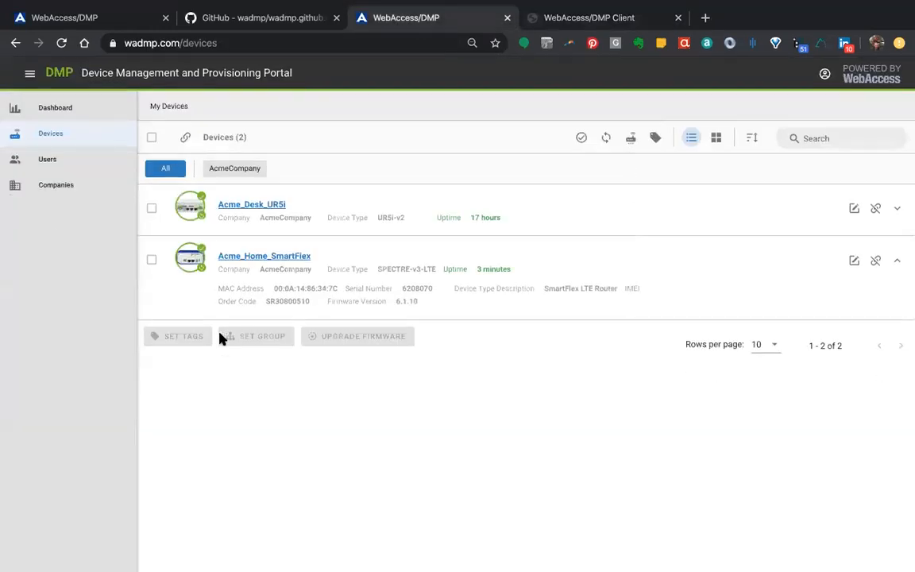
click(61, 43)
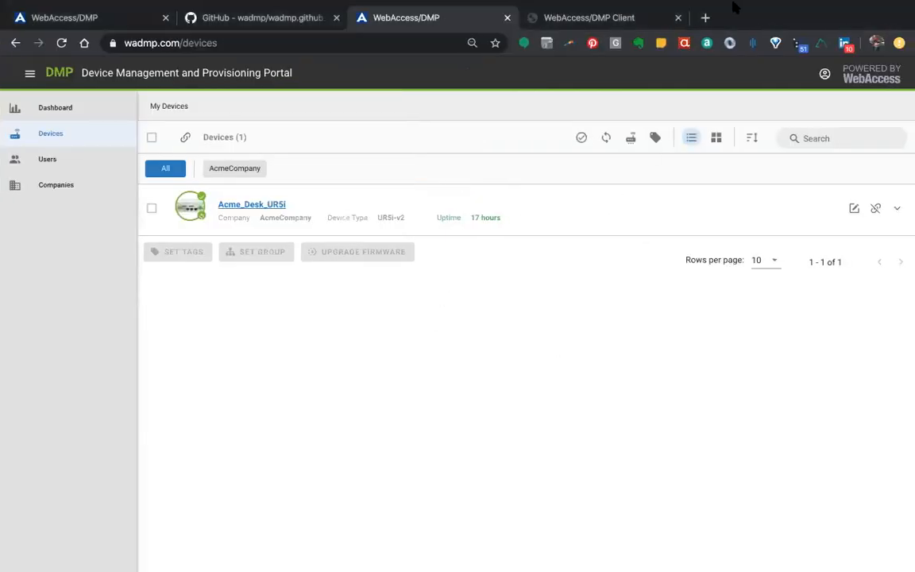
mouse_move(676, 5)
click(507, 17)
Return to the open device claim in the portal and fill in the copied MAC address
click(64, 17)
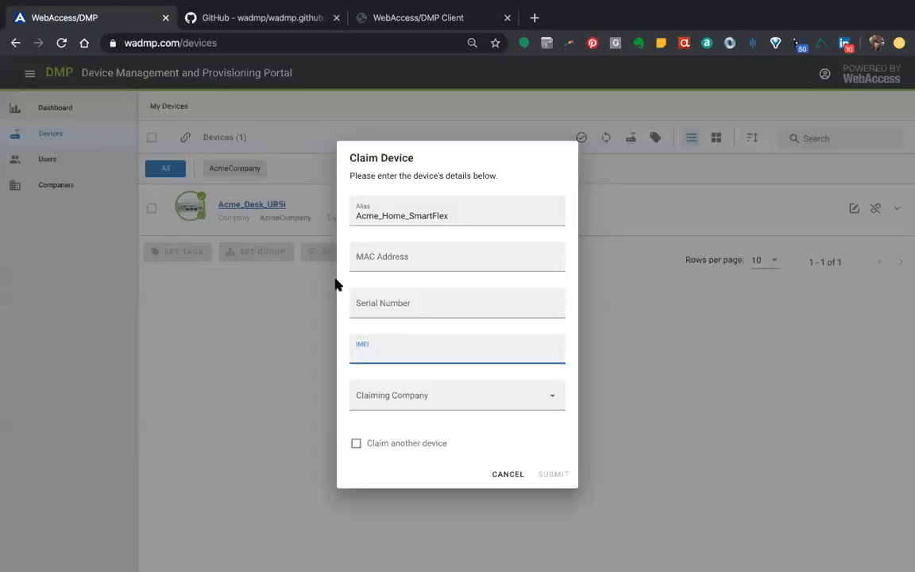
click(374, 261)
key(ctrl+v)
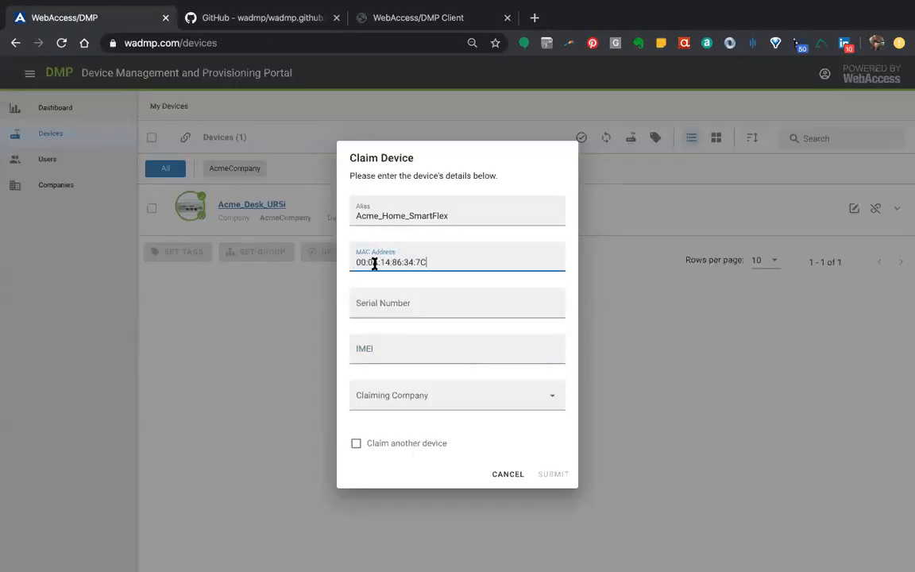
Copy the router's serial number from the client module's details into the Claim Device form
click(392, 26)
double_click(200, 117)
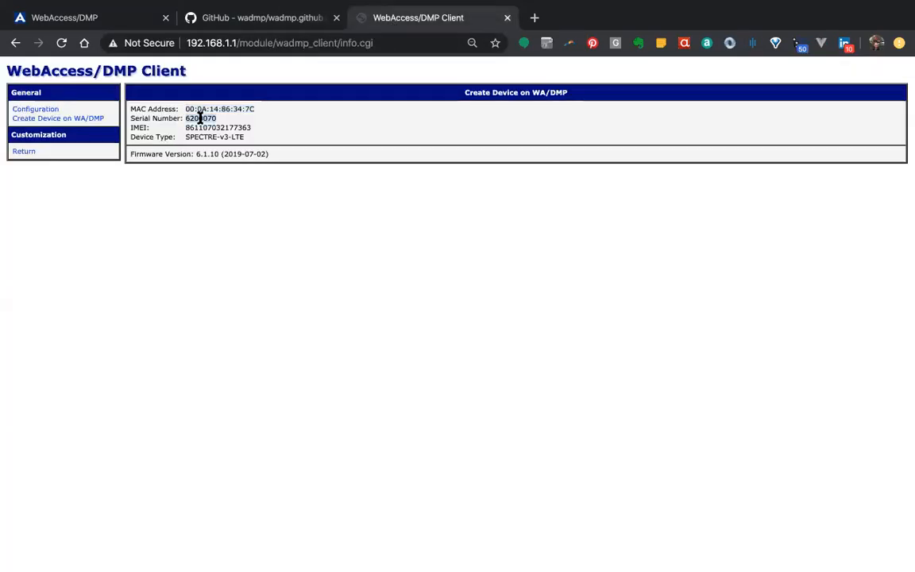
click(90, 11)
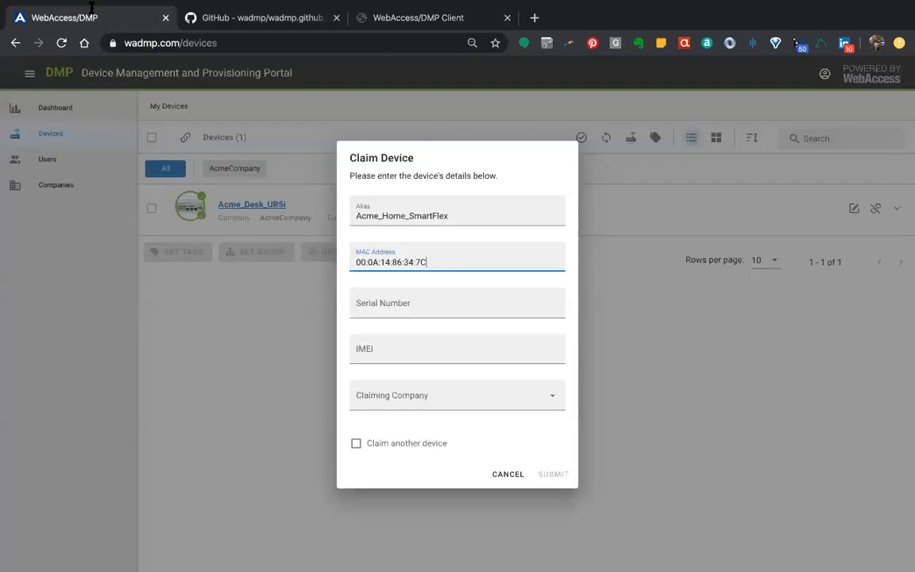
click(369, 299)
key(ctrl+v)
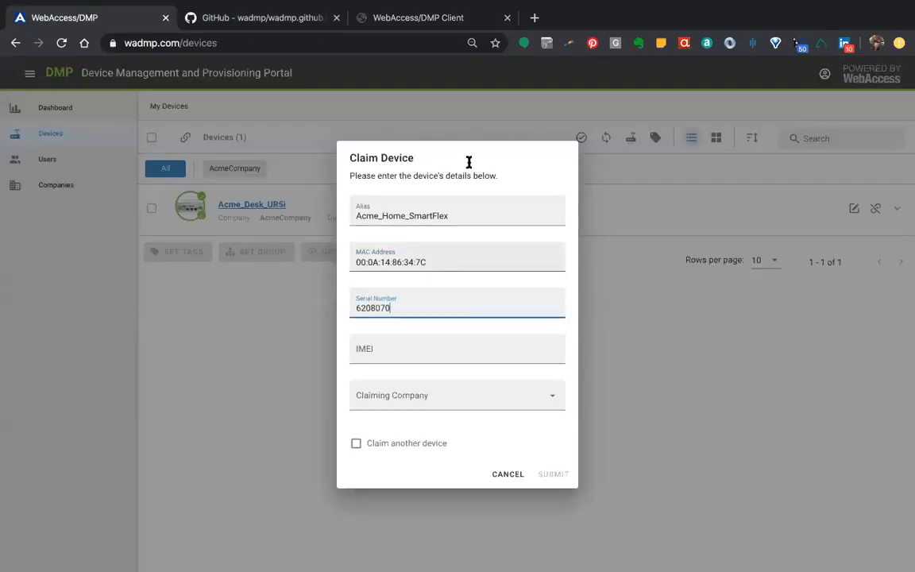
Copy the router's IMEI from the client module's details into the Claim Device form
click(389, 19)
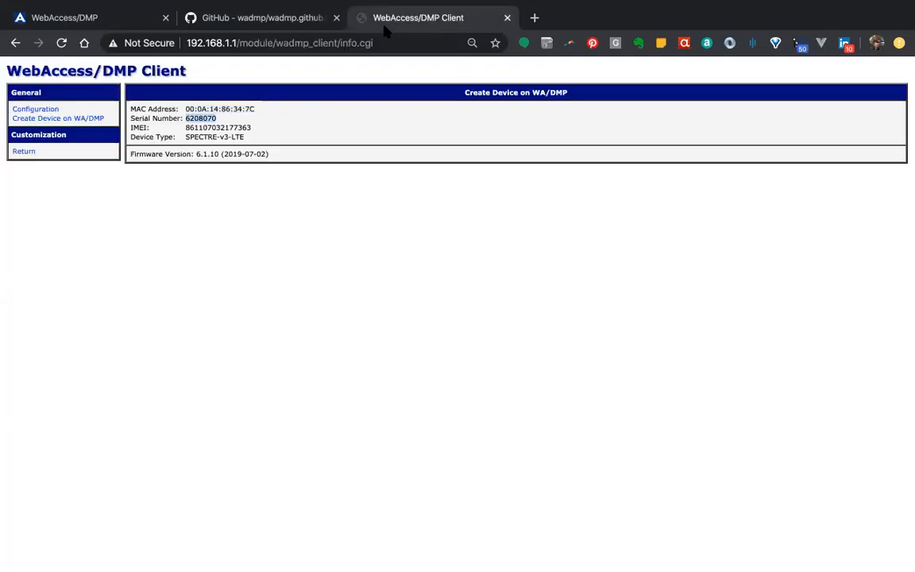
double_click(210, 128)
key(ctrl+c)
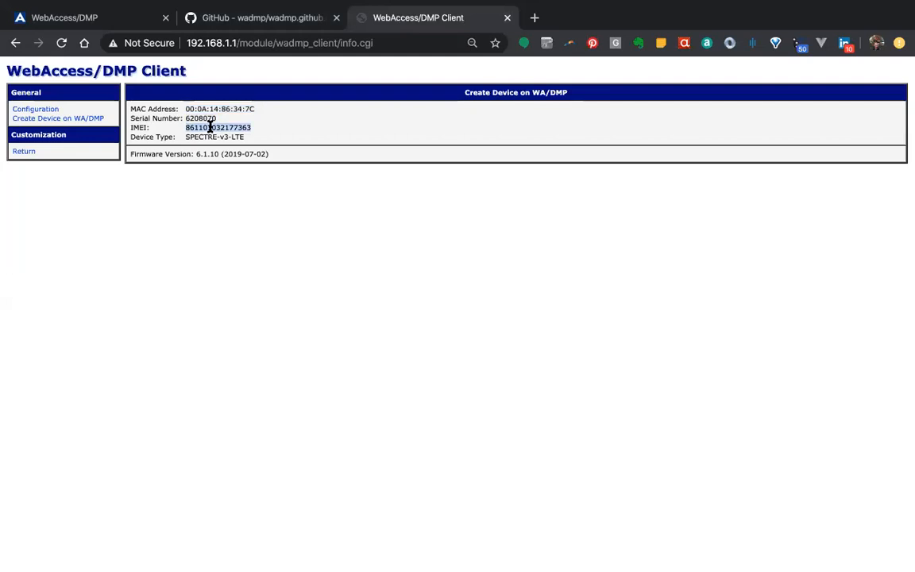
click(64, 18)
click(382, 355)
key(ctrl+v)
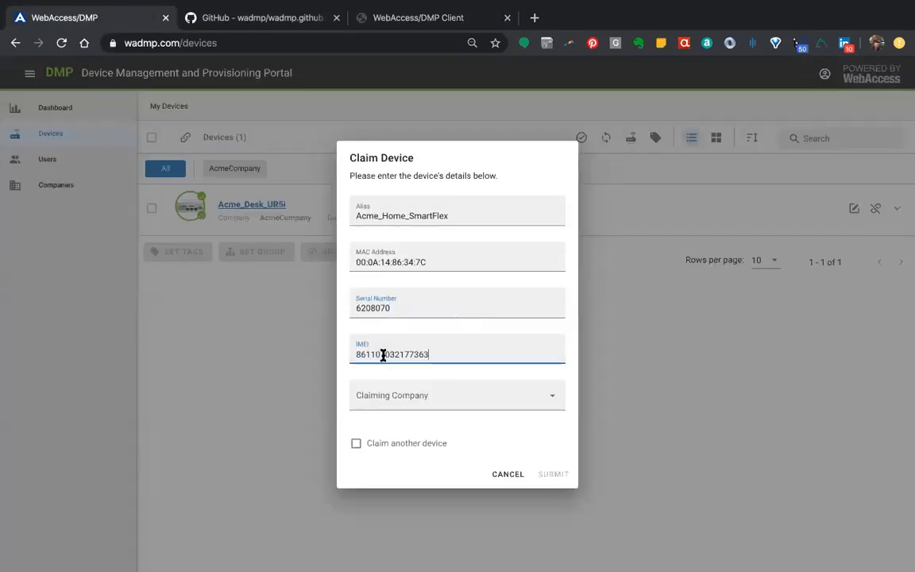
Choose AcmeCompany as the claiming company and submit the device claim
click(550, 403)
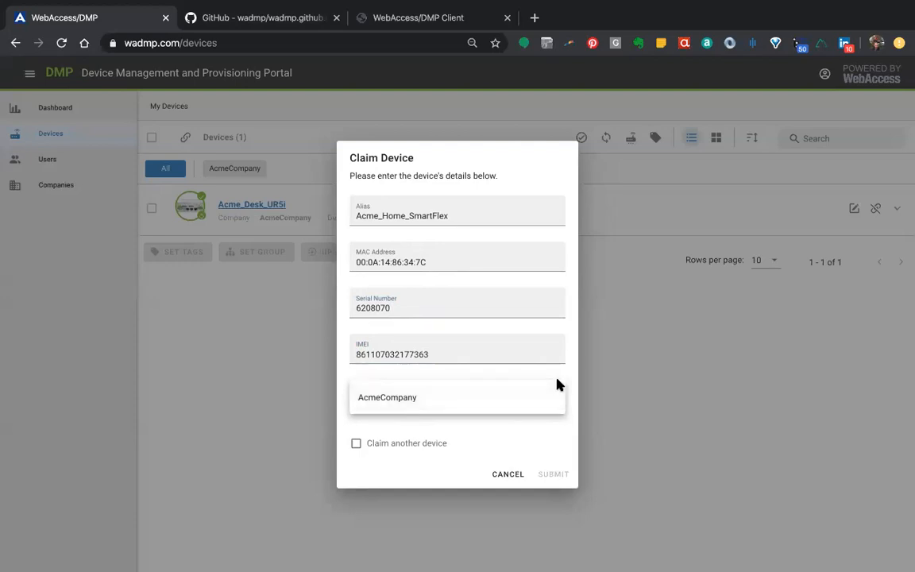
click(403, 399)
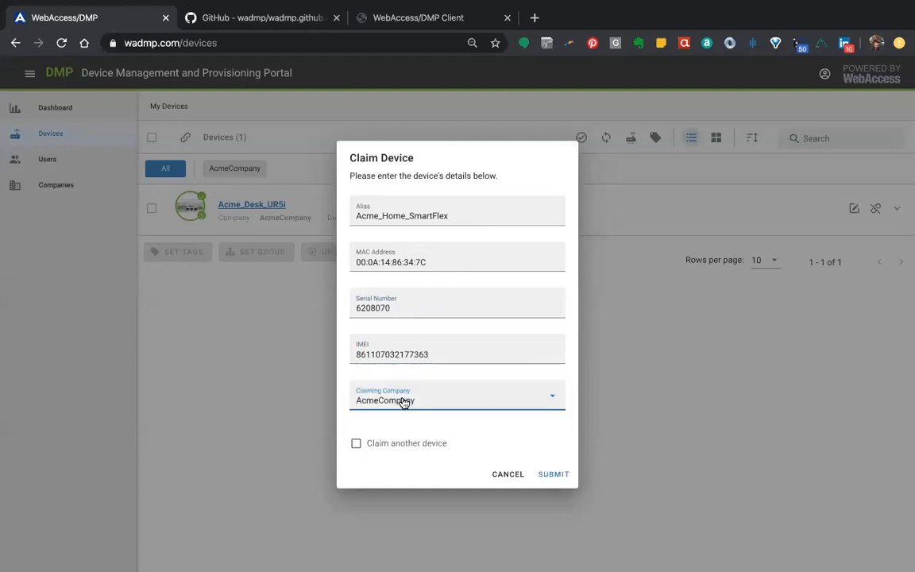
click(554, 476)
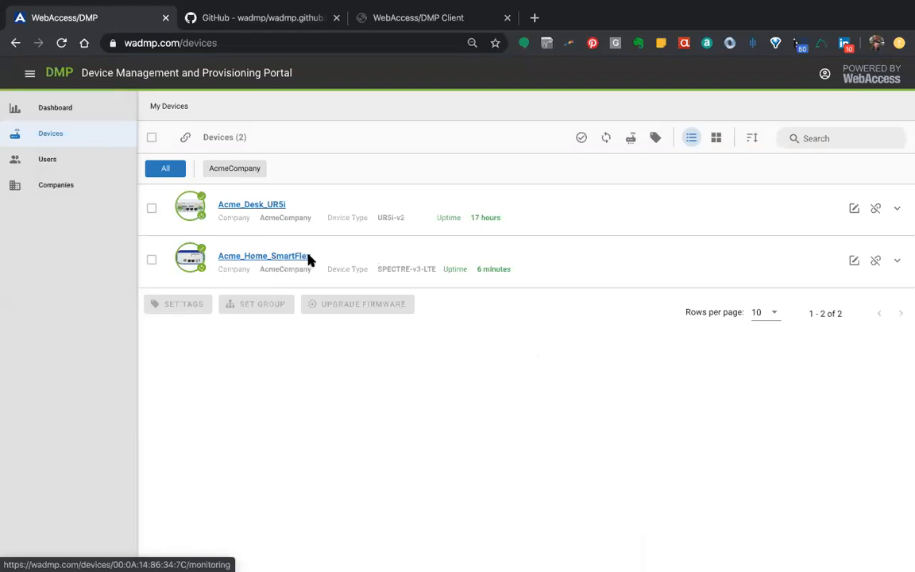
Check the installed WebAccess/DMP Client in the router's User Modules list and return to the portal's device list
click(379, 25)
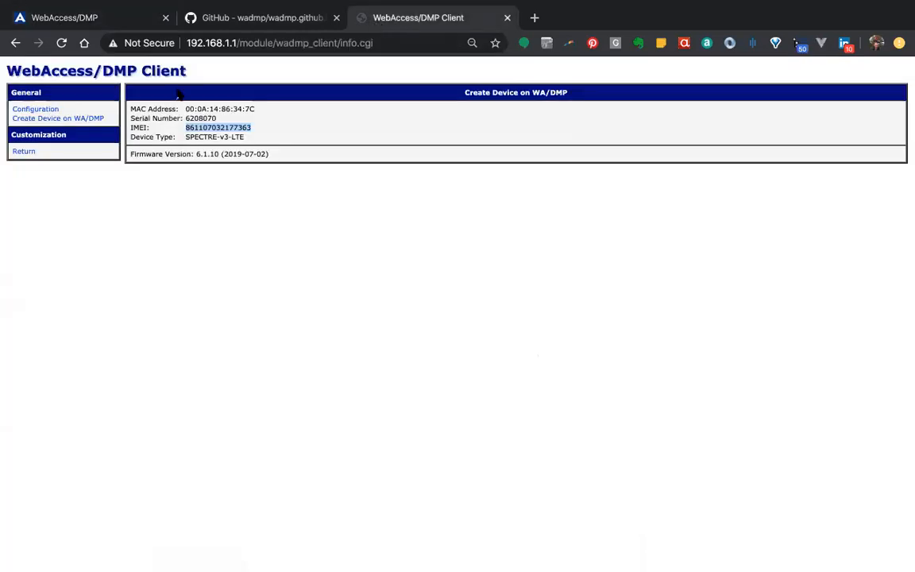
click(23, 151)
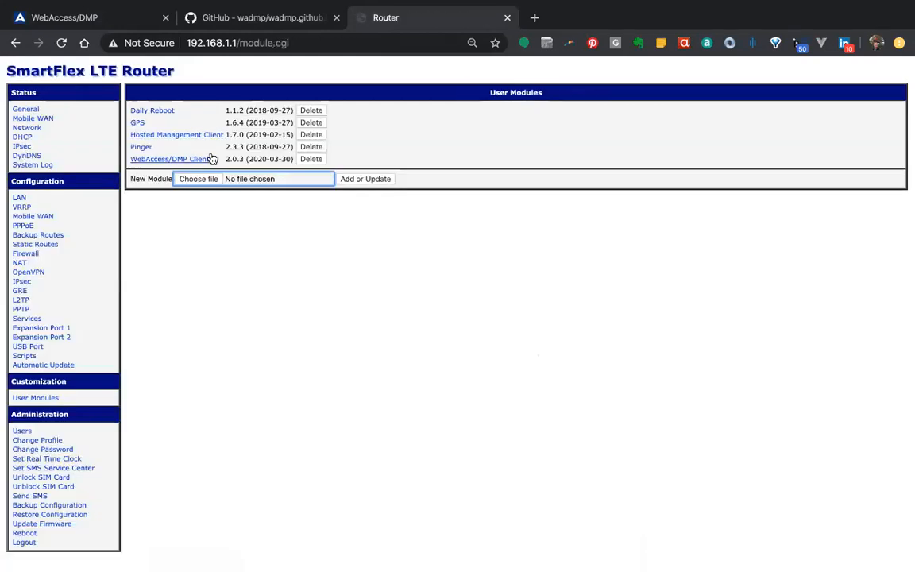
click(80, 17)
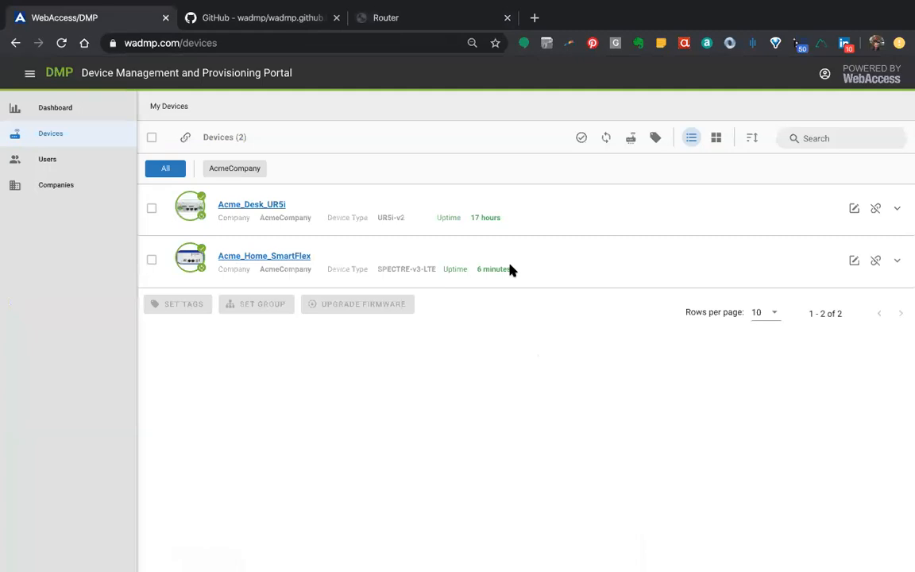
Check the uptime and monitoring page of Acme_Home_SmartFlex, and return to the device list
drag(511, 268, 457, 269)
click(490, 284)
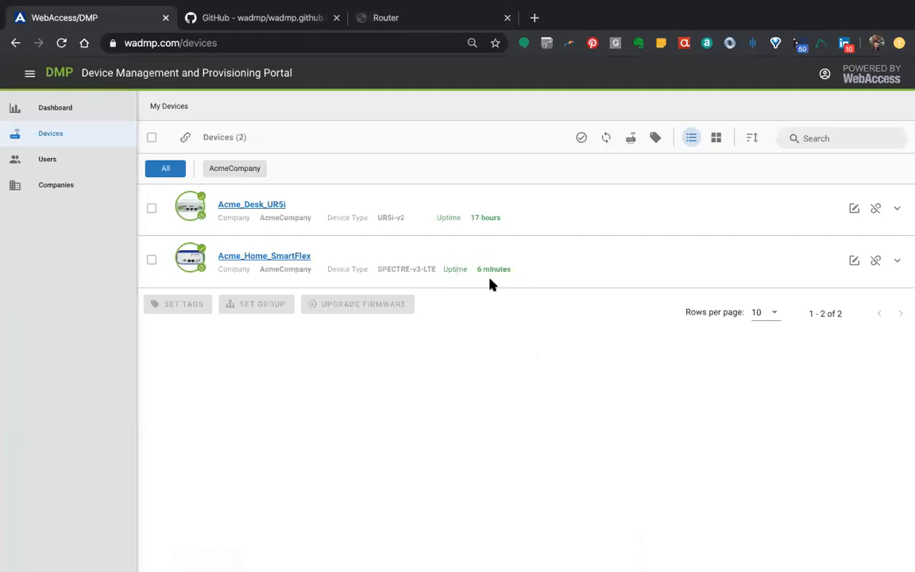
click(285, 258)
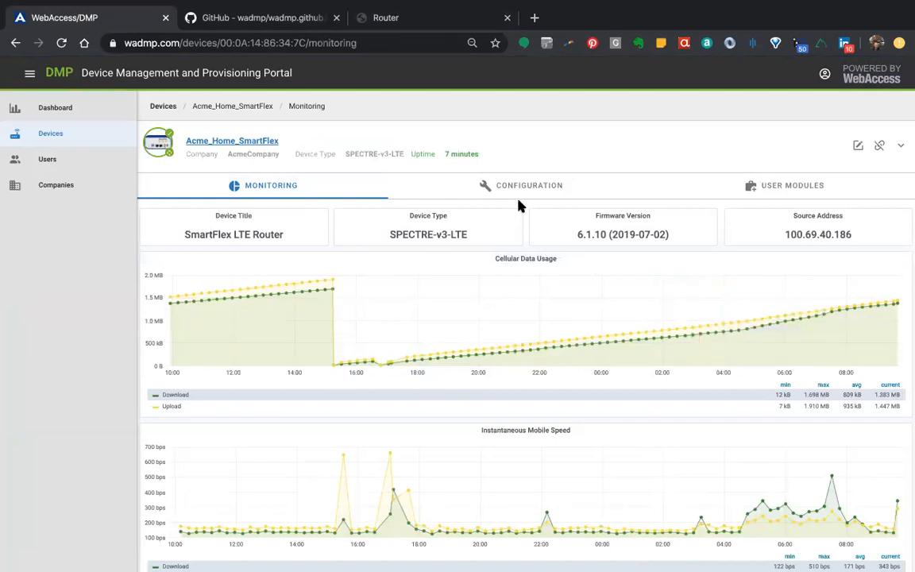
click(160, 104)
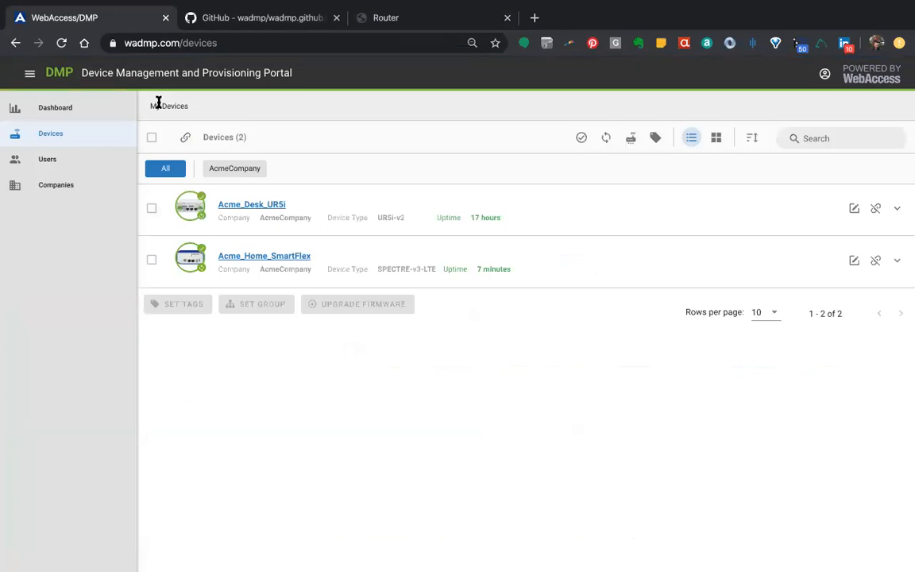
Switch to the slide presentation and show the "Getting Started: CLAIM the Router" slide
key(ctrl+Left)
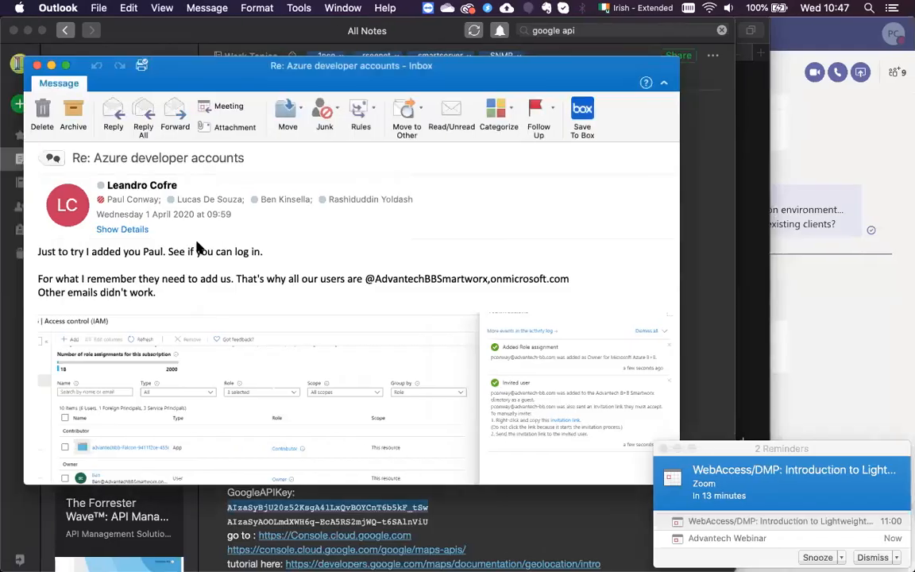
key(ctrl+Right)
key(ctrl+Right)
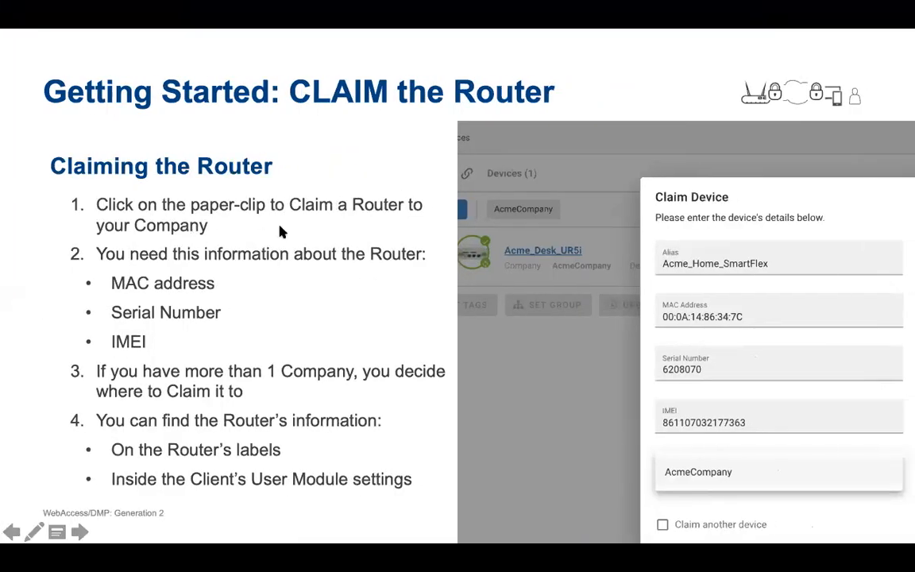
key(Right)
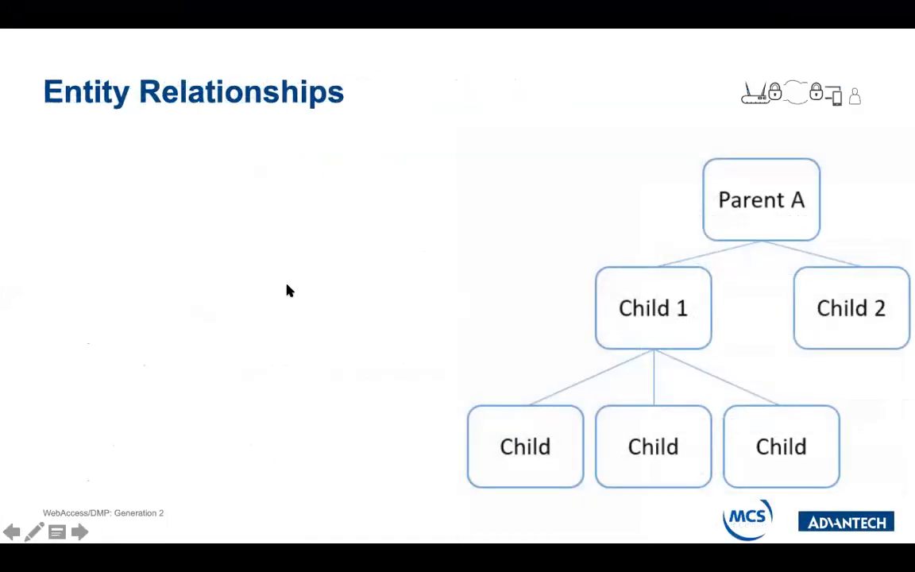
key(Left)
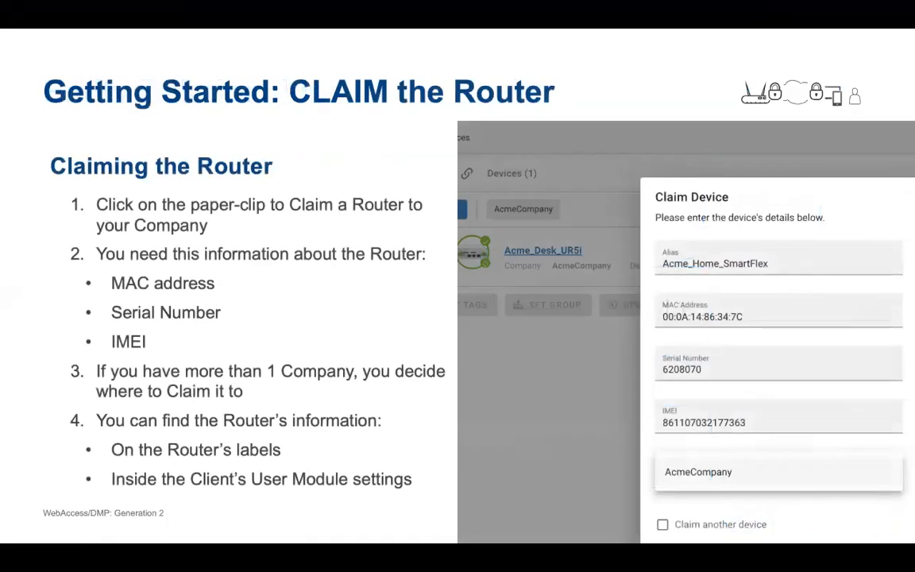
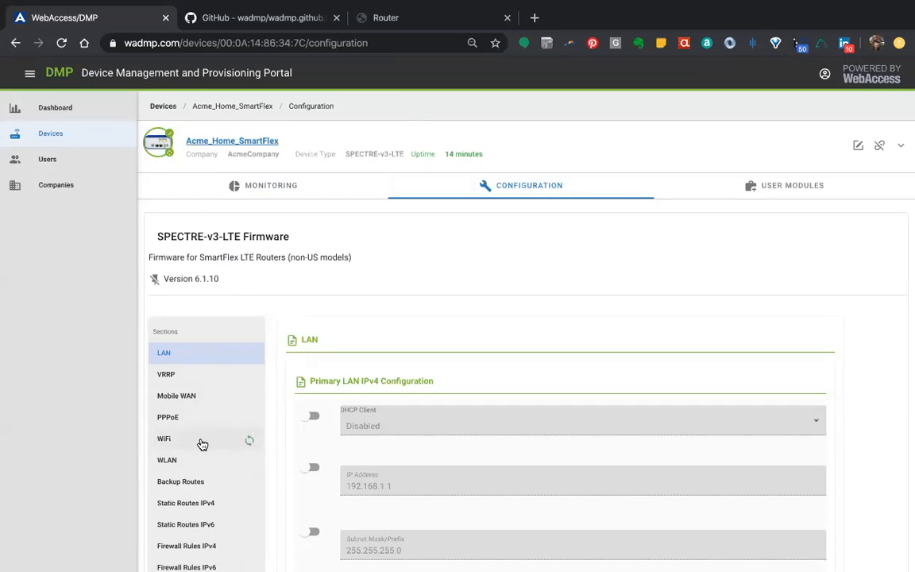
Examine which configuration sections of Acme_Home_SmartFlex carry a sync indicator, and open the WiFi section's settings
scroll(211, 443, down, 5)
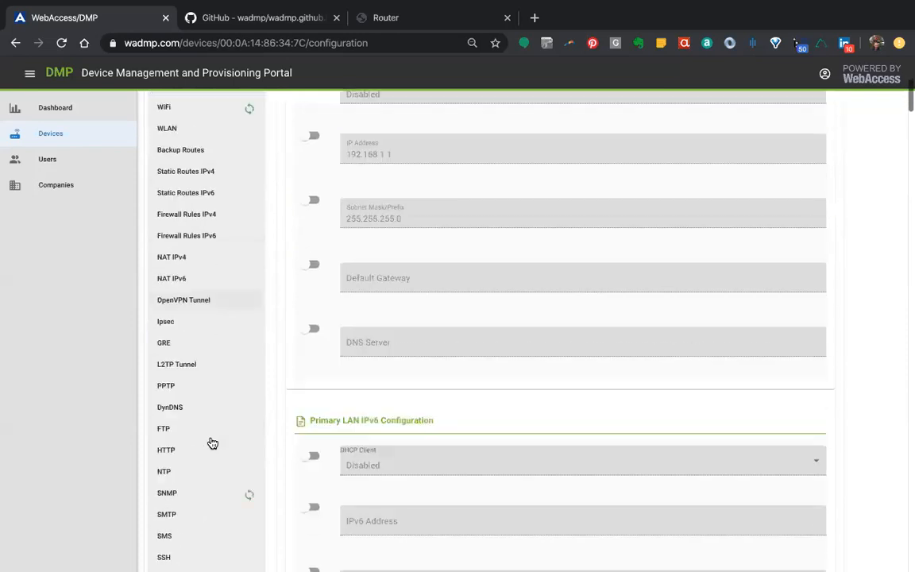
scroll(211, 442, down, 1)
mouse_move(247, 442)
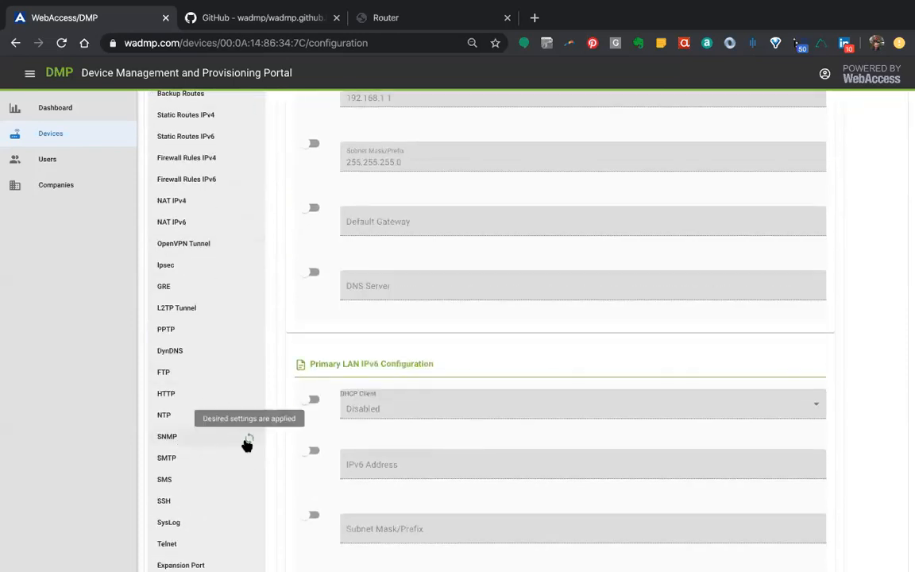
scroll(247, 445, down, 5)
scroll(247, 445, up, 6)
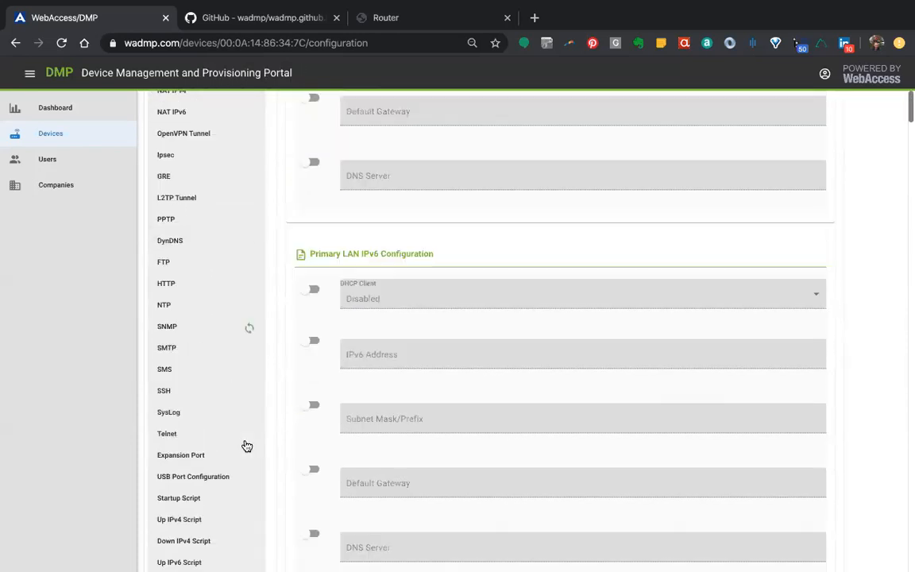
scroll(247, 446, up, 2)
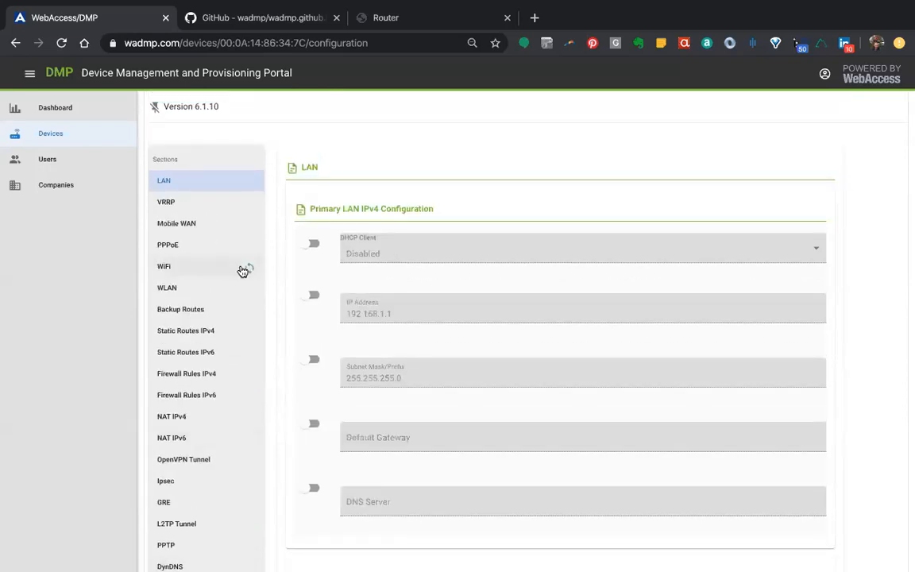
click(243, 268)
scroll(242, 268, up, 3)
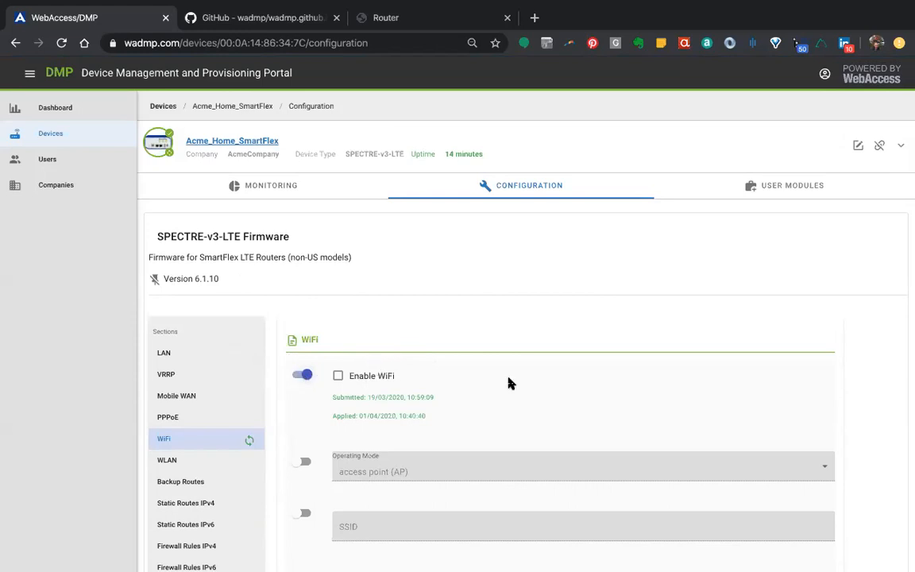
Open the SNMP configuration section and examine the submitted and applied times of the Enable SNMP agent setting
scroll(477, 382, down, 2)
scroll(382, 521, down, 2)
scroll(381, 521, down, 2)
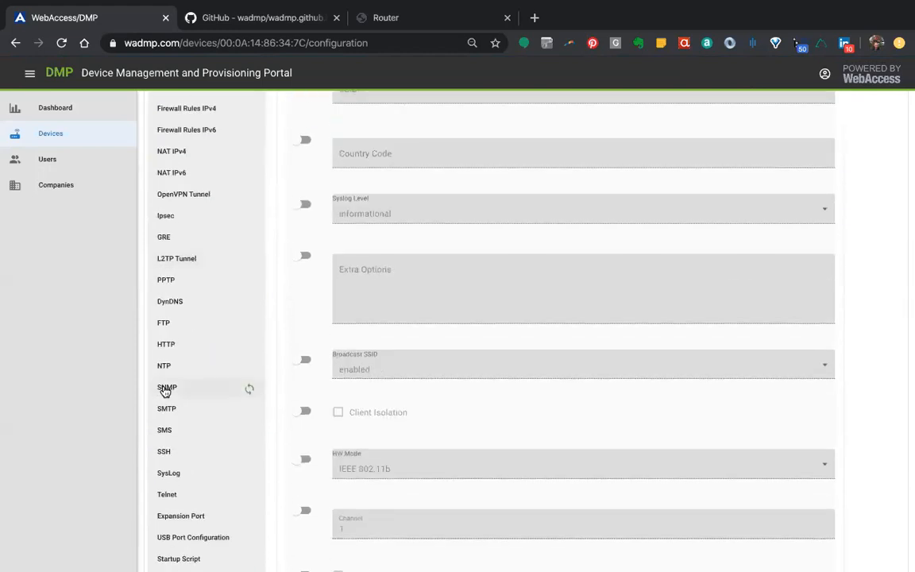
click(165, 391)
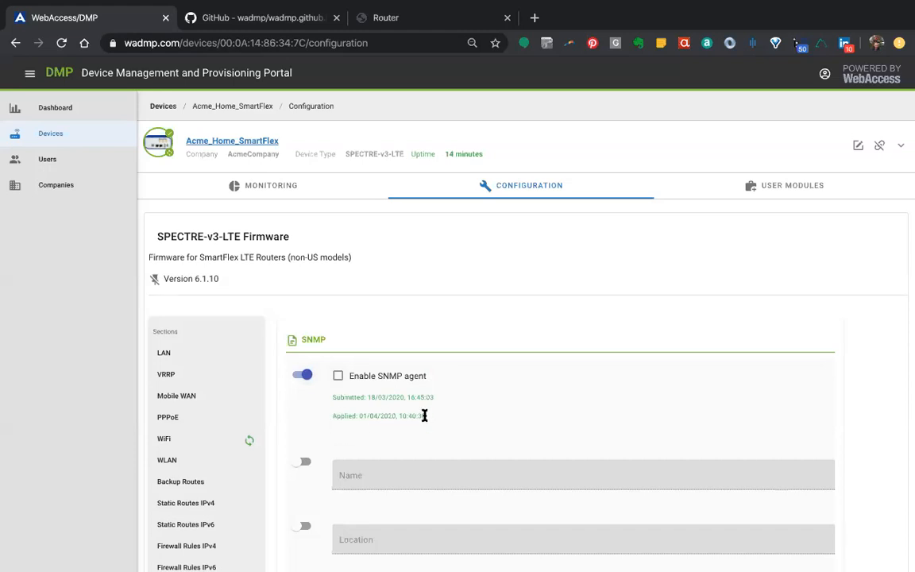
drag(424, 416, 333, 418)
drag(332, 397, 418, 397)
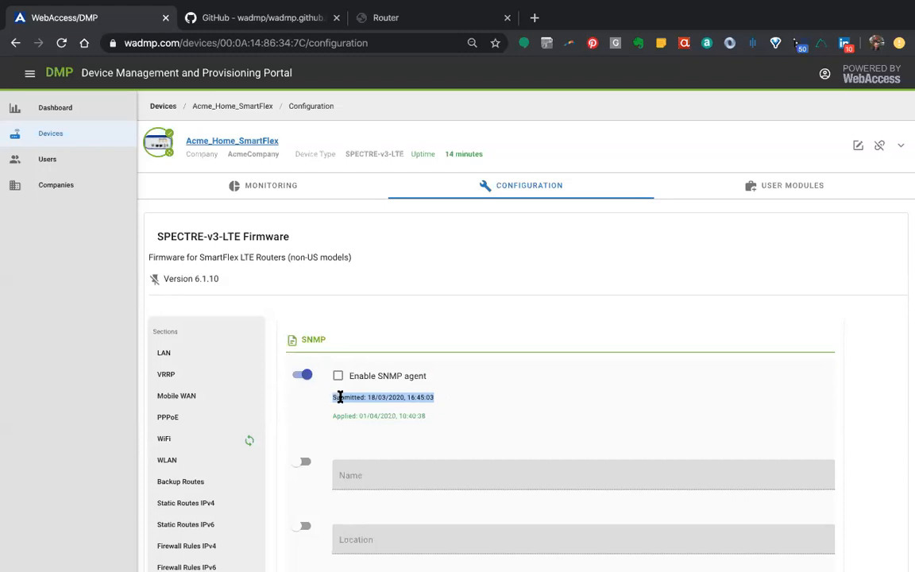
click(340, 398)
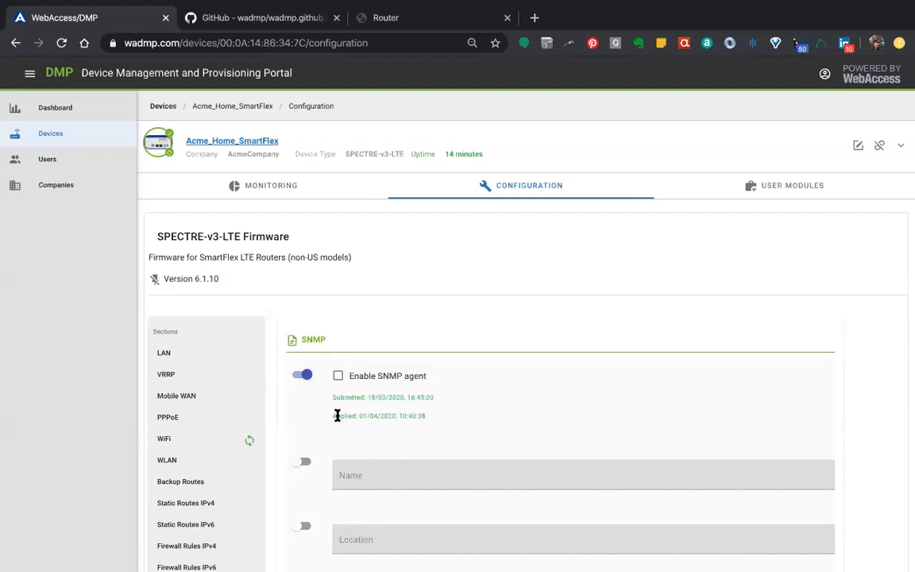
drag(335, 415, 425, 416)
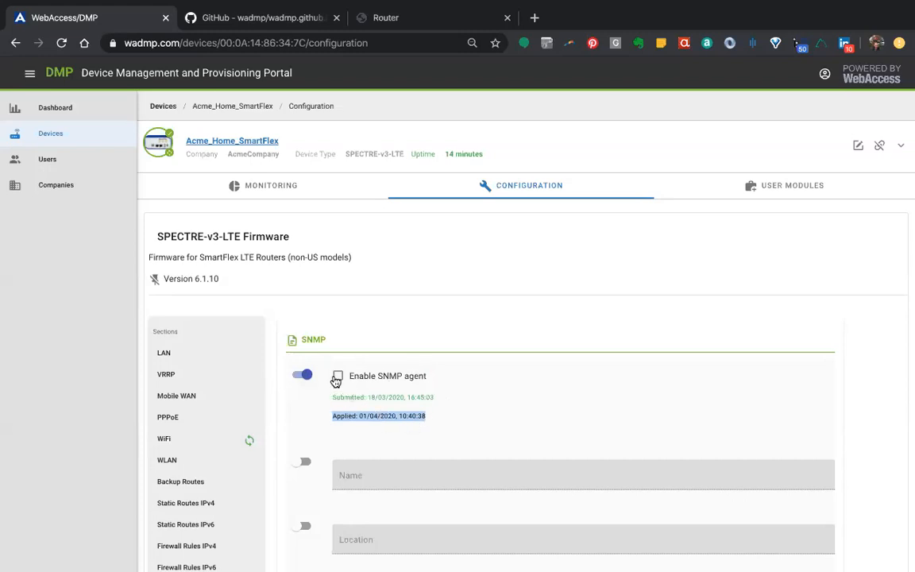
Enable the SNMP agent, submit the configuration change and check the setting's submitted and applied times
click(338, 377)
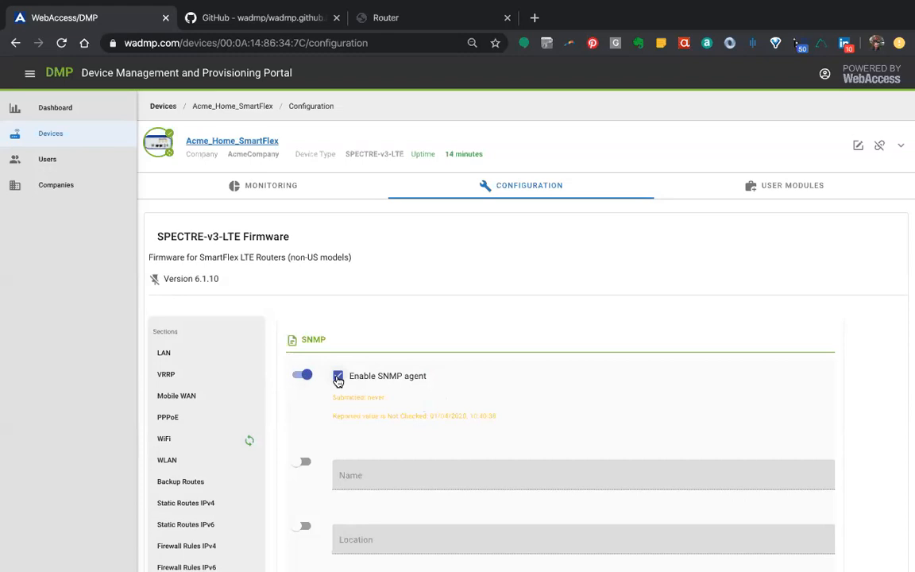
drag(333, 398, 394, 400)
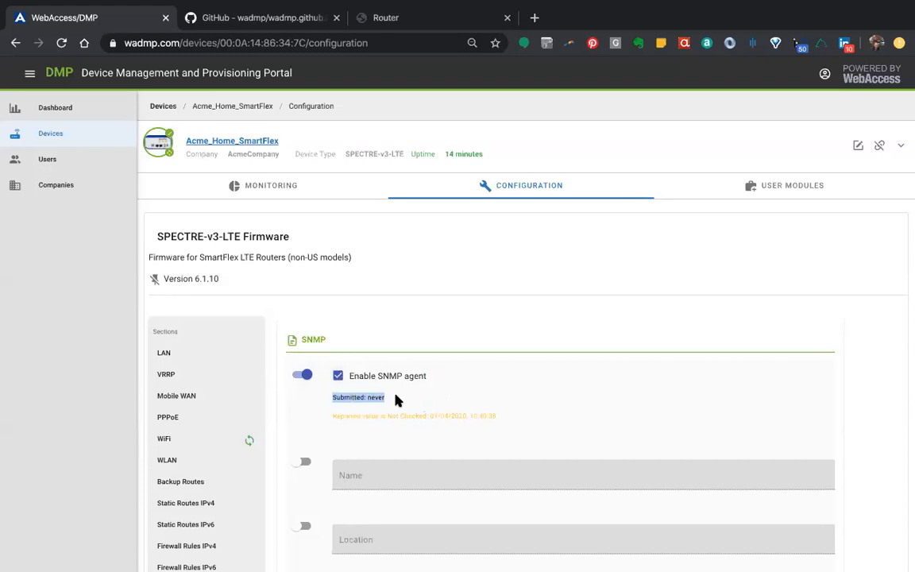
click(356, 419)
drag(332, 416, 498, 421)
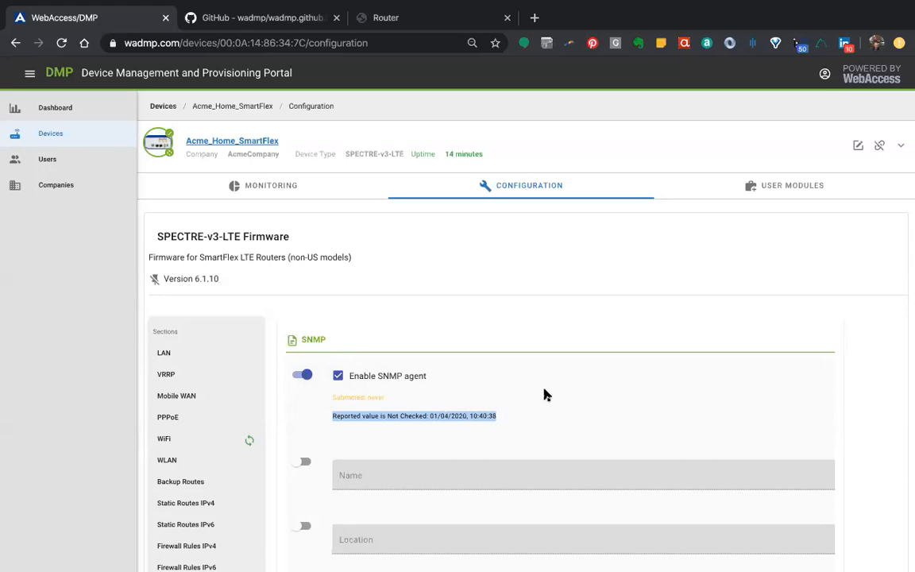
scroll(545, 394, down, 20)
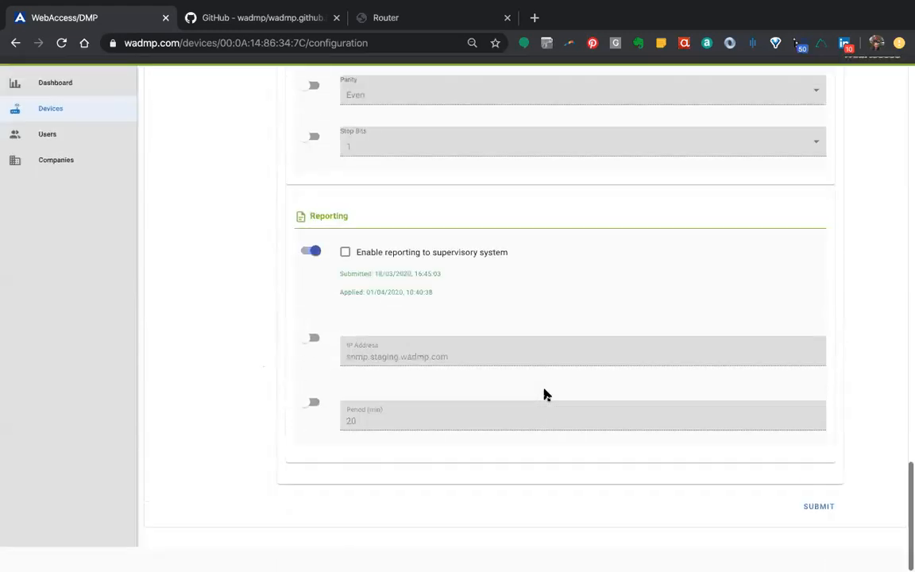
click(817, 531)
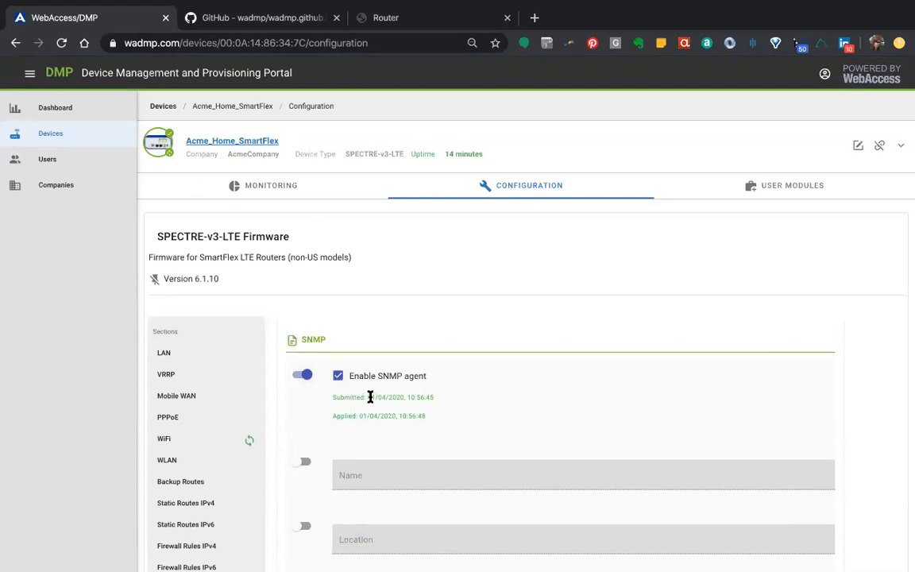
drag(368, 397, 434, 398)
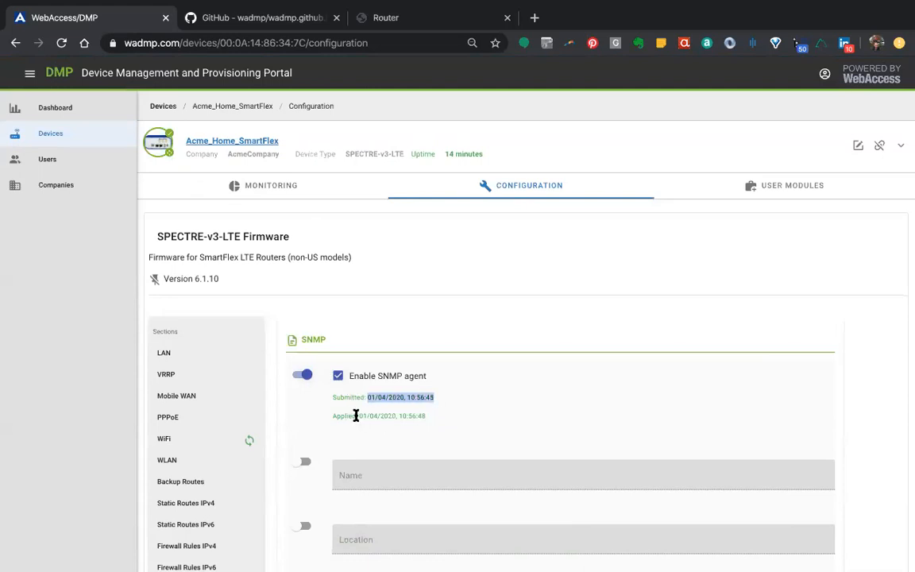
drag(359, 415, 424, 414)
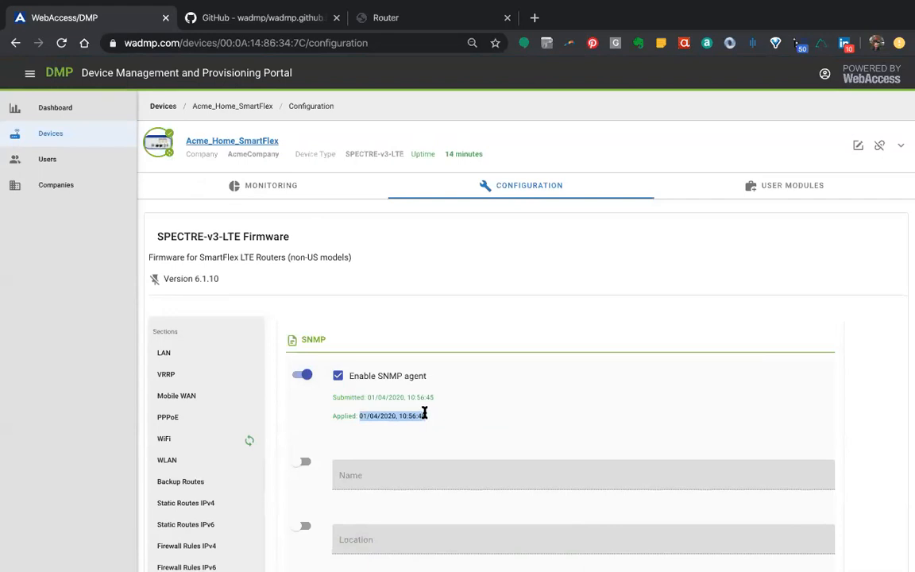
click(431, 414)
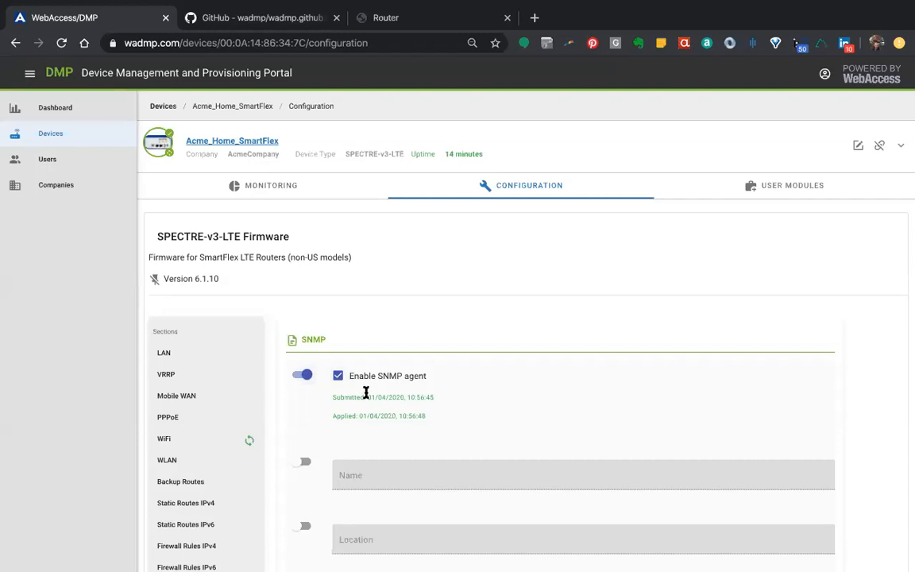
Disable the SNMP agent and submit the configuration change to the device
click(339, 376)
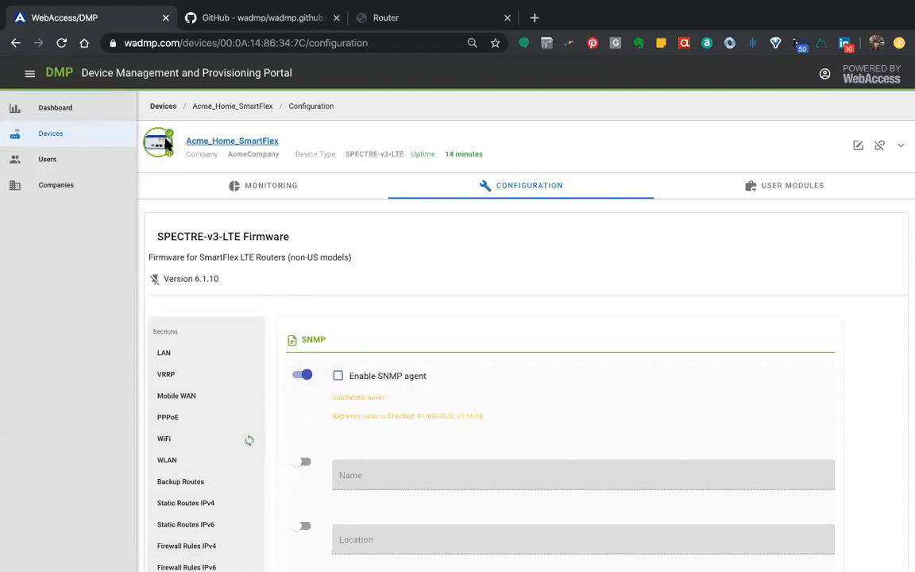
scroll(551, 347, down, 7)
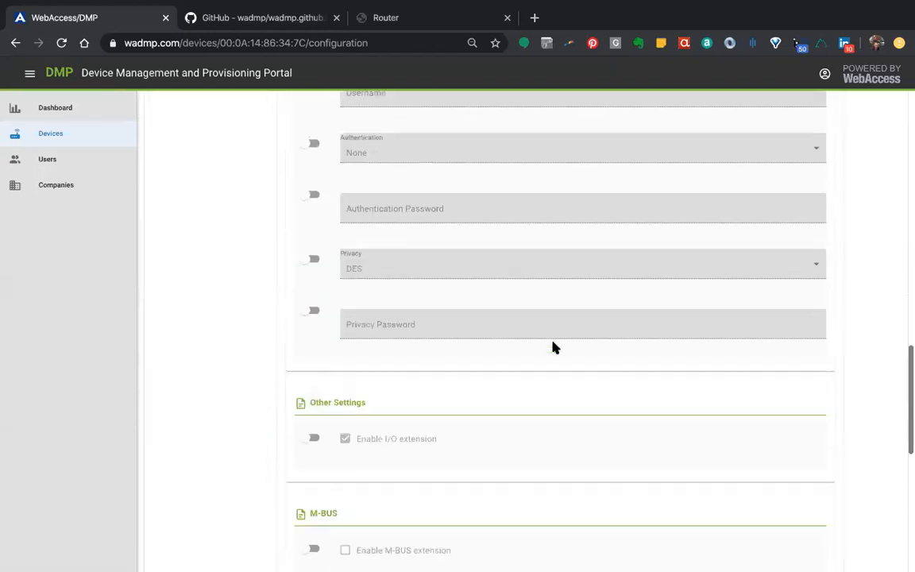
scroll(553, 348, down, 7)
click(818, 532)
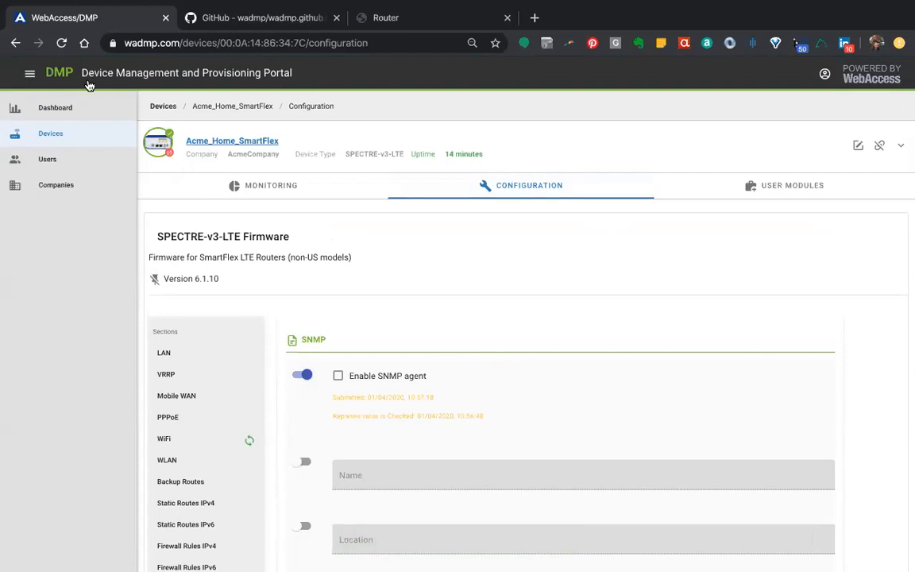
Reload the device's configuration page and reopen the SNMP section to check the agent setting's sync status
click(62, 45)
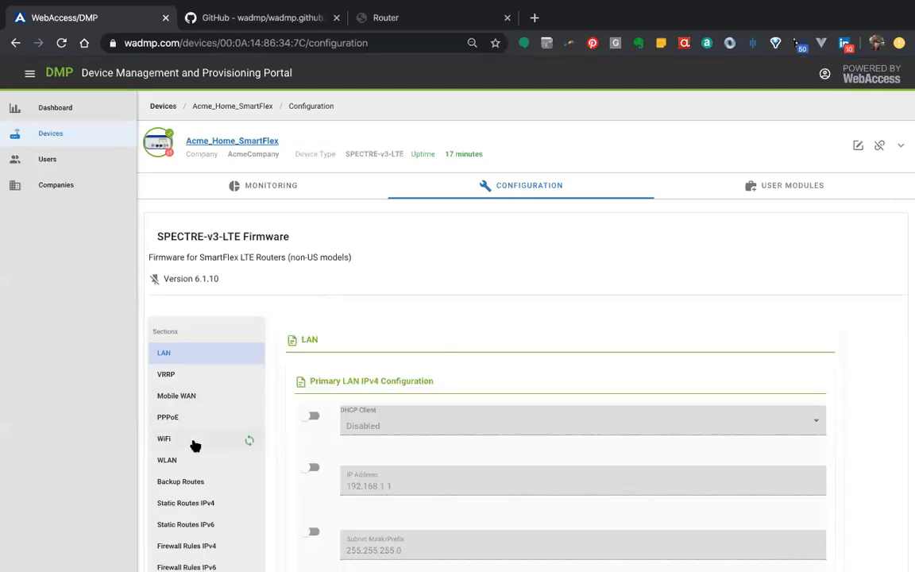
scroll(195, 445, down, 3)
scroll(194, 446, down, 1)
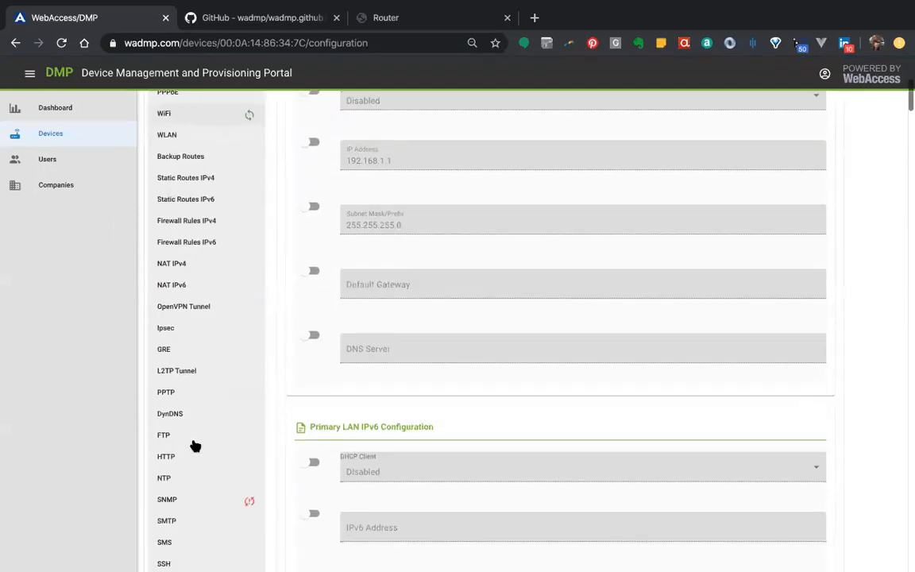
click(167, 501)
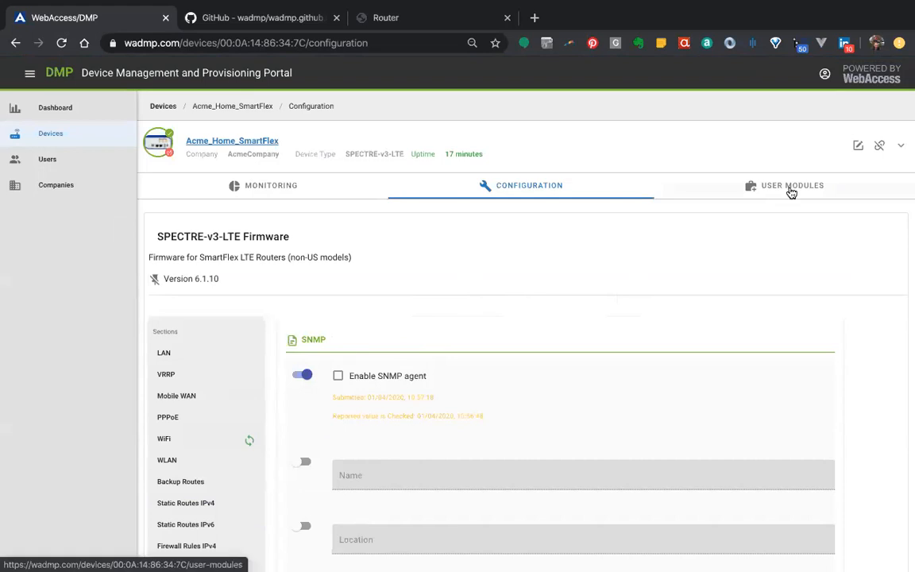
Show the device's user modules in the portal and pin the Daily Reboot module at version 1.1.2
click(792, 193)
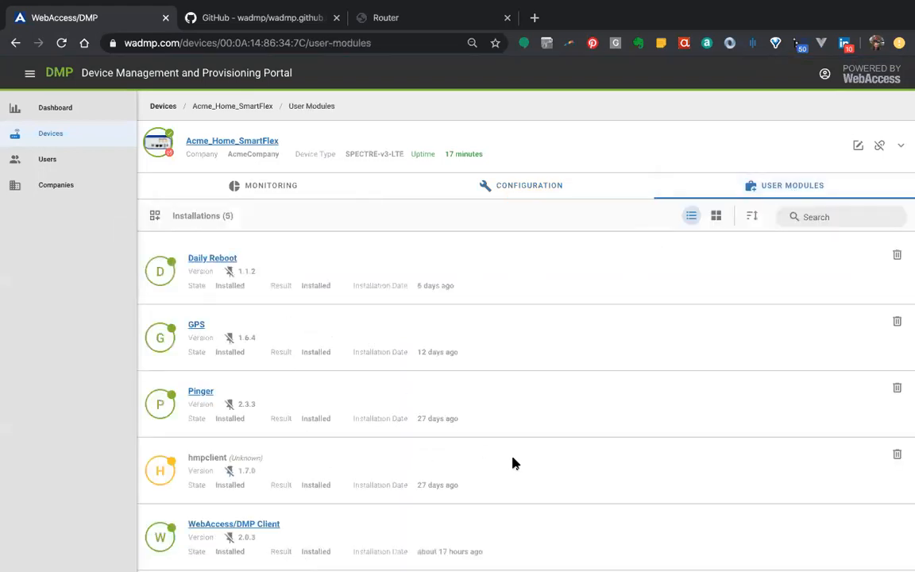
scroll(512, 463, down, 1)
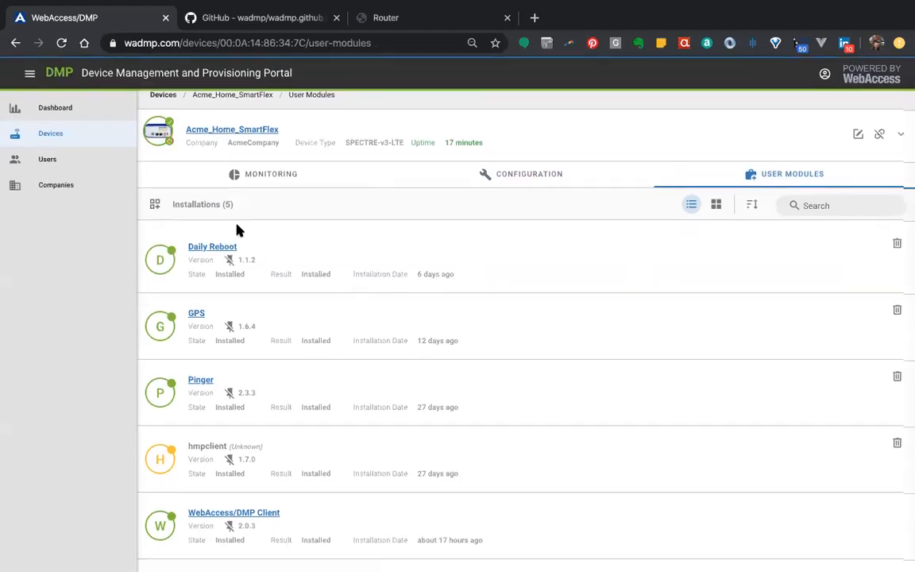
scroll(201, 310, up, 1)
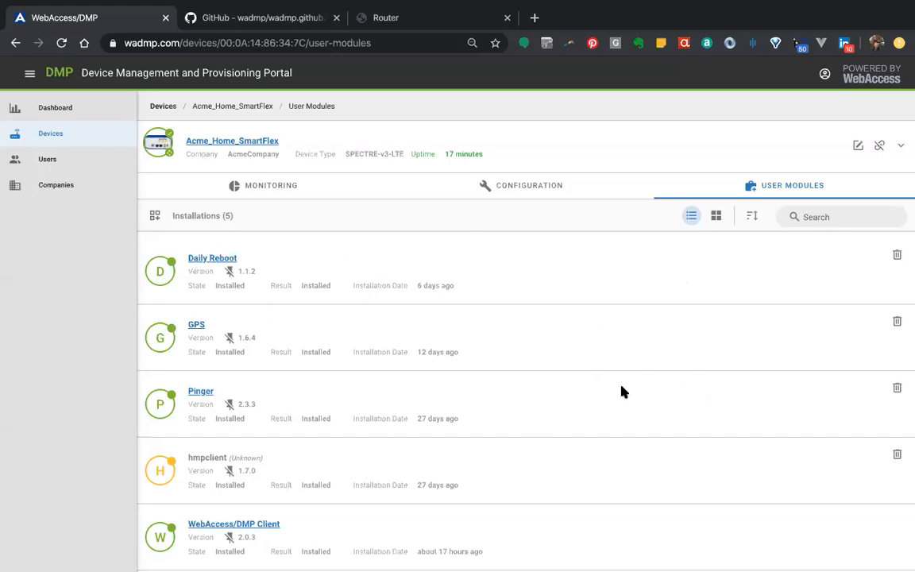
scroll(623, 391, down, 1)
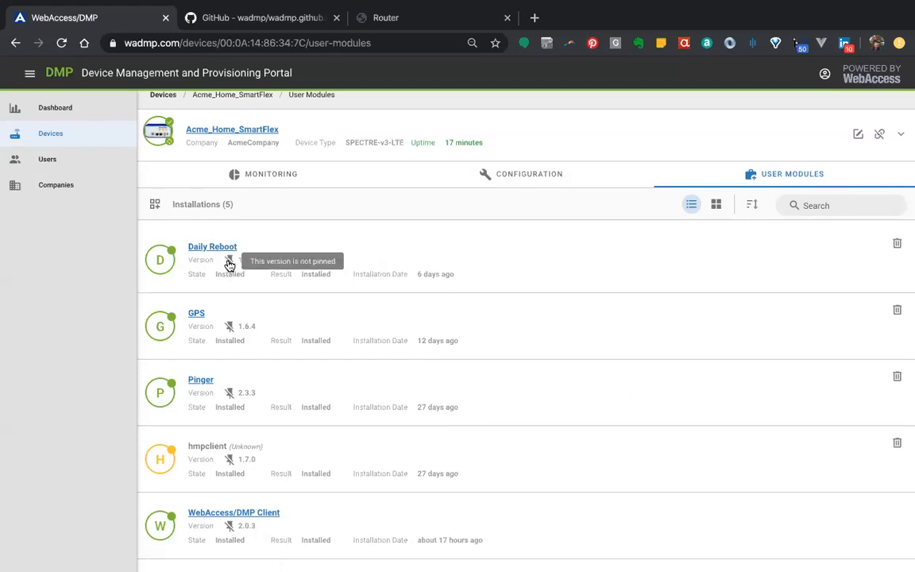
click(229, 262)
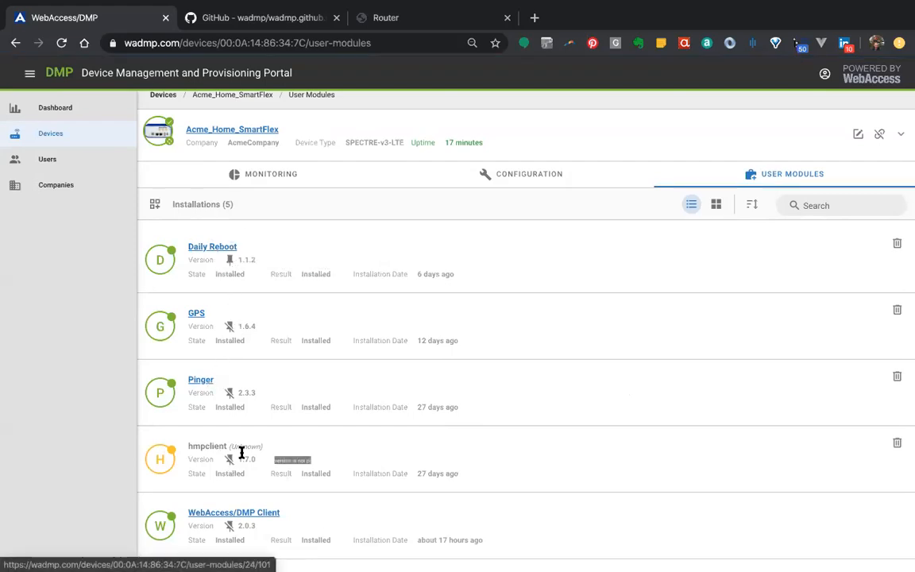
scroll(309, 415, down, 1)
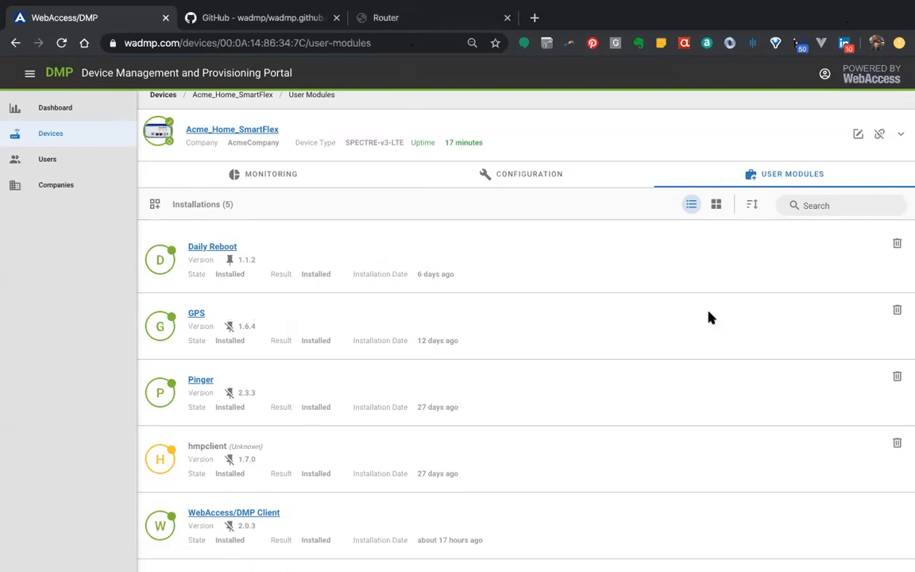
Switch to the router's own web interface and try to delete the Daily Reboot user module
click(410, 26)
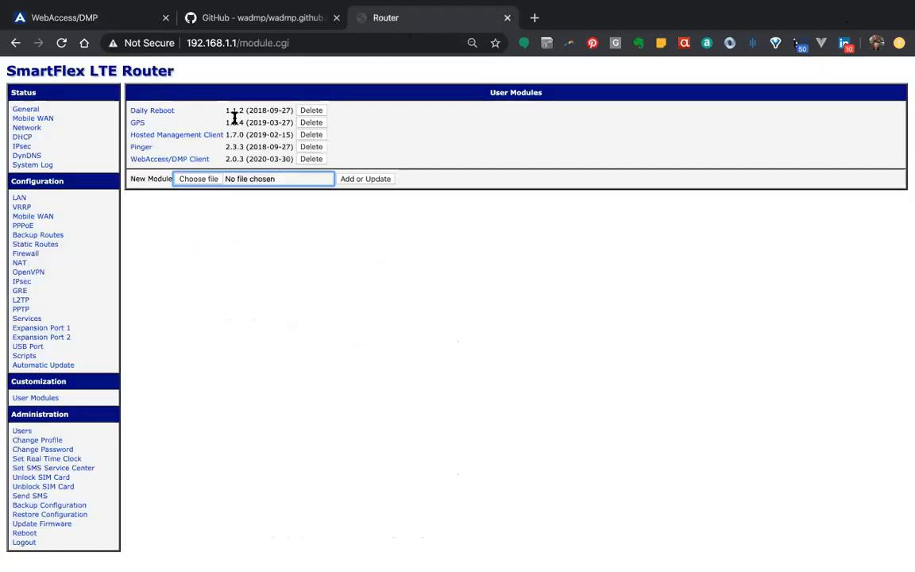
click(311, 111)
click(584, 125)
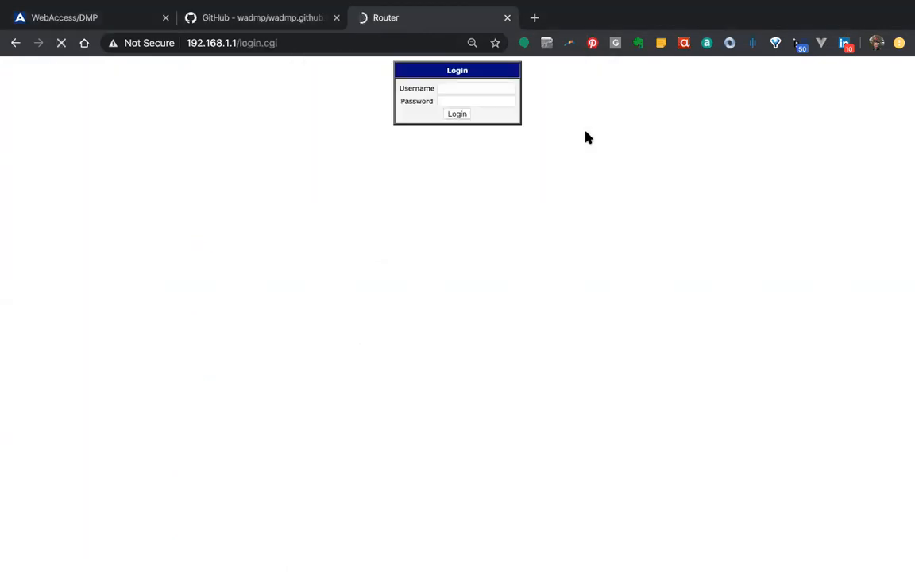
Log in to the router with the username and account password, and open its User Modules page
text(root)
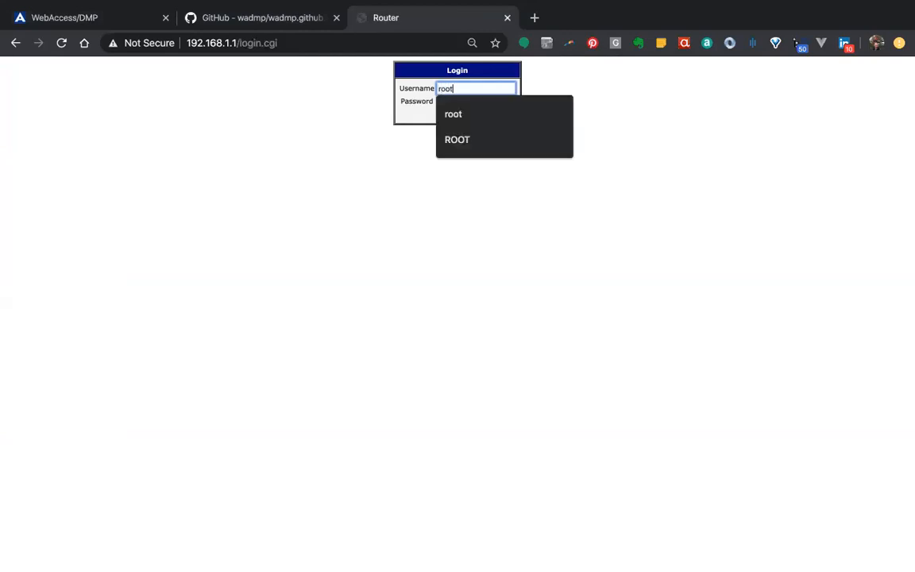
key(Tab)
text(root)
key(Return)
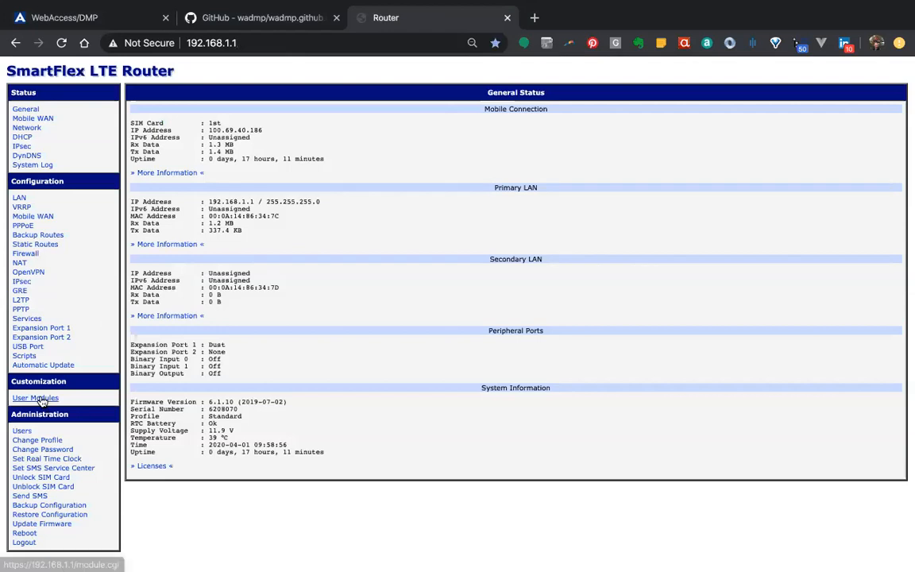
click(35, 398)
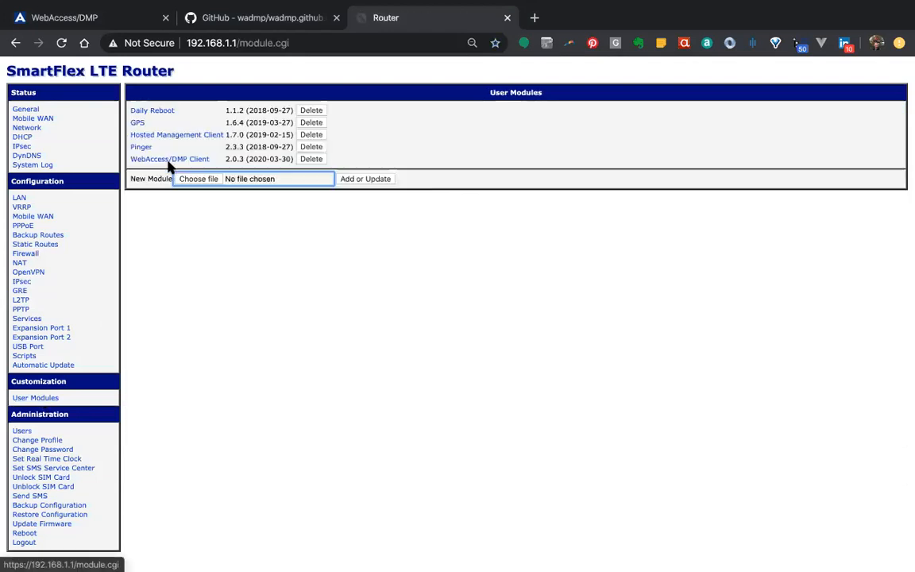
Delete the Daily Reboot user module from the router and return to the User Modules list
click(312, 111)
click(582, 126)
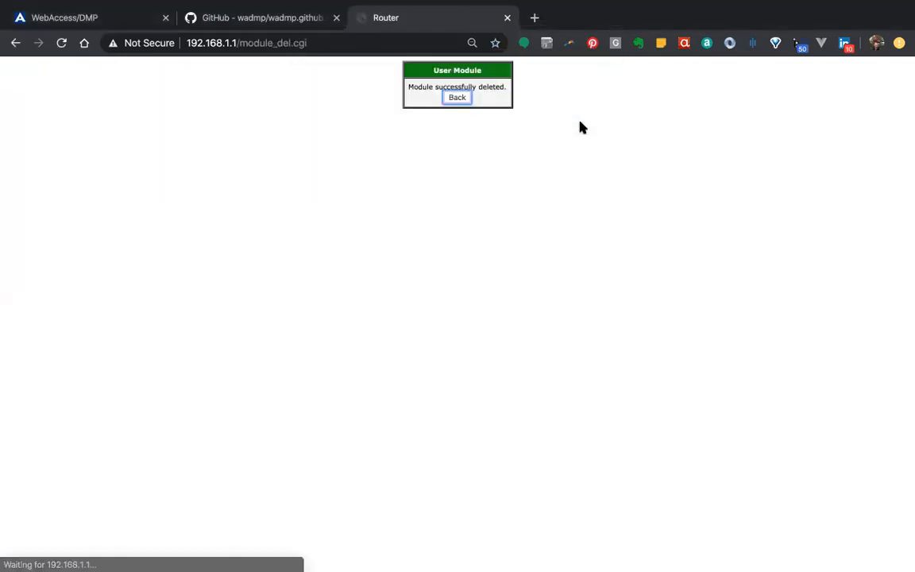
click(459, 98)
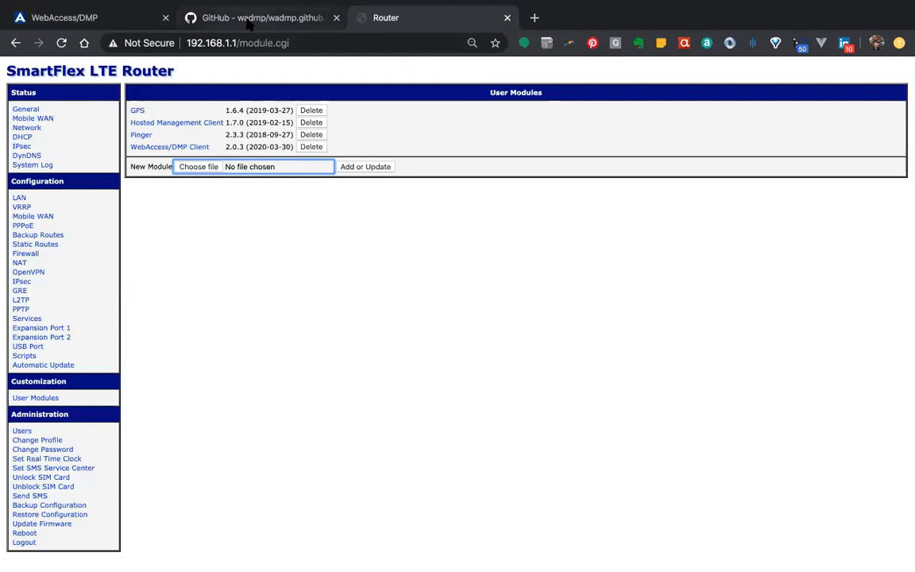
View the device's user modules in the WebAccess/DMP portal, and reload the router's User Modules page to check for Daily Reboot
click(104, 16)
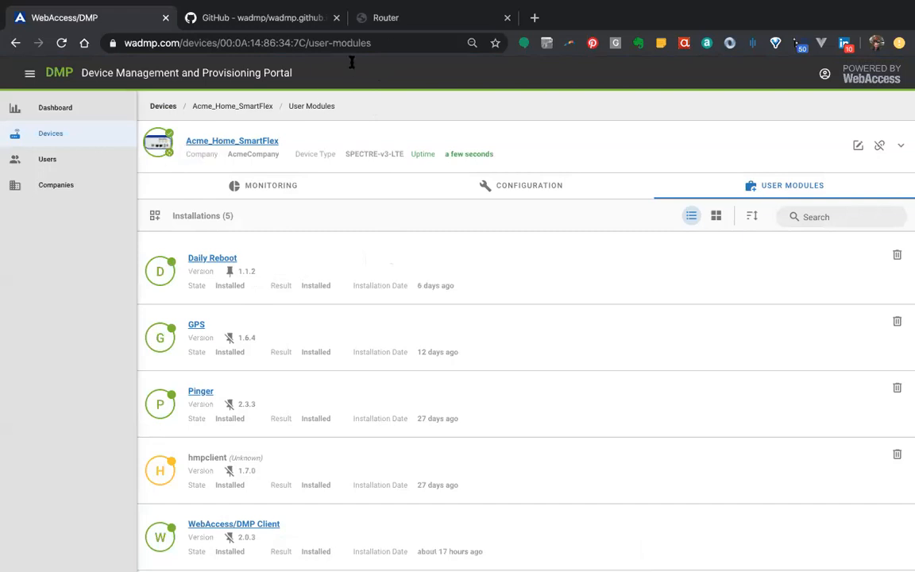
click(392, 24)
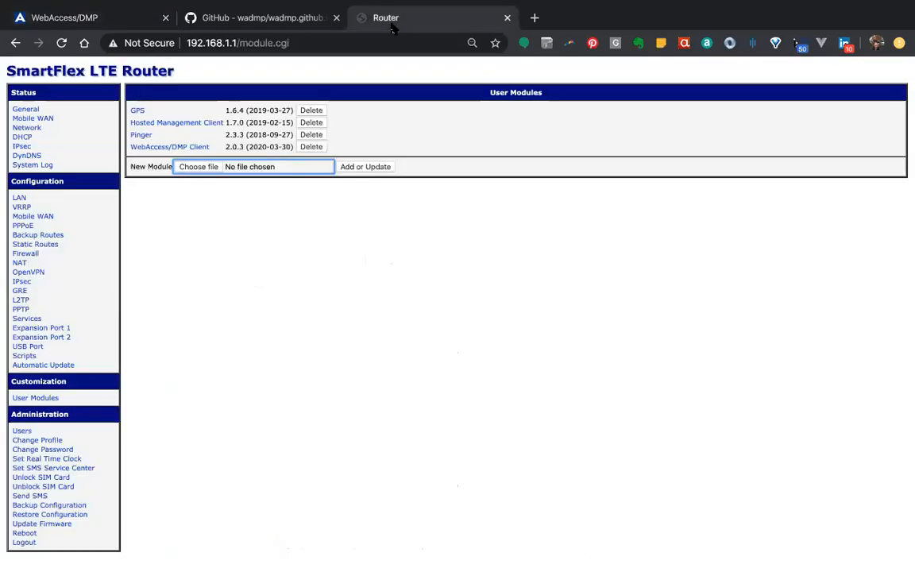
click(62, 43)
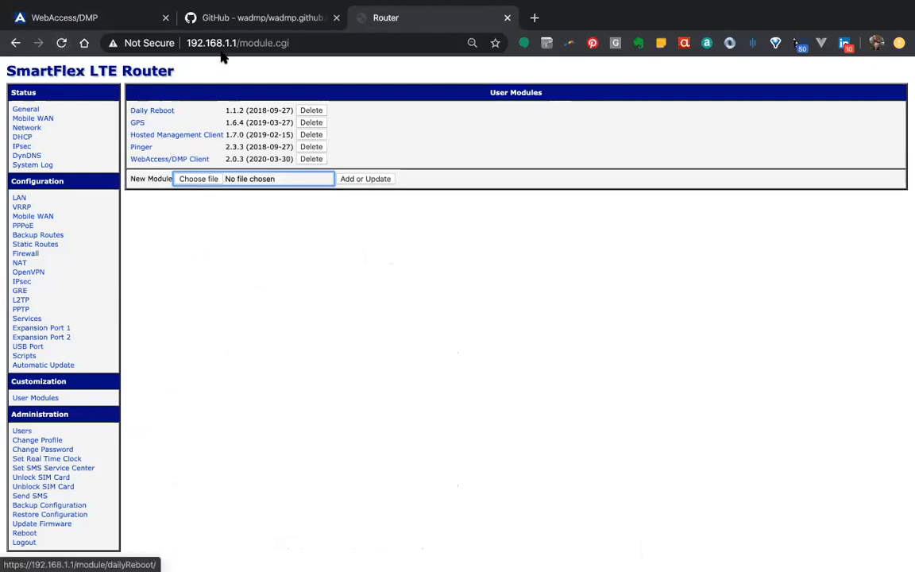
Switch to the WebAccess/DMP portal, look through the installable user modules, and install GPS at version 1.5.2 on the device
click(119, 22)
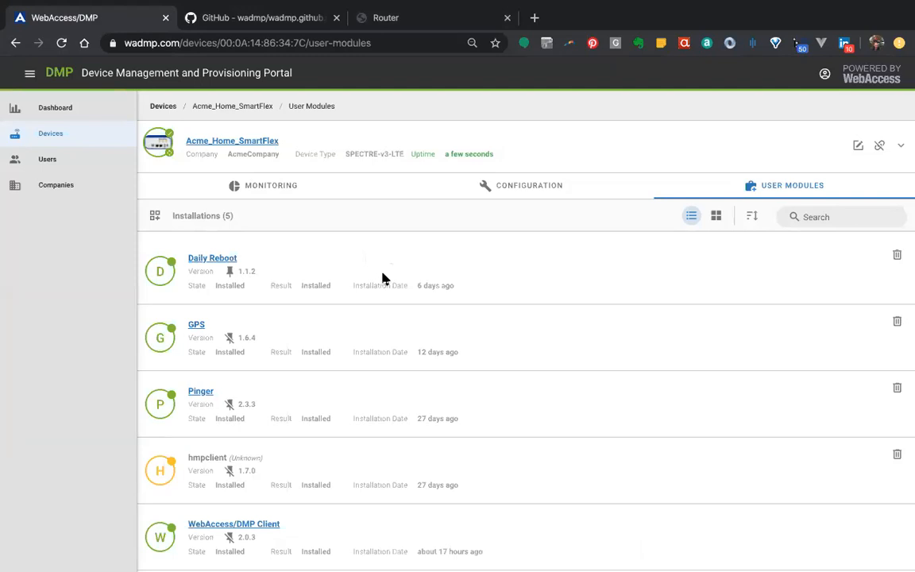
click(156, 217)
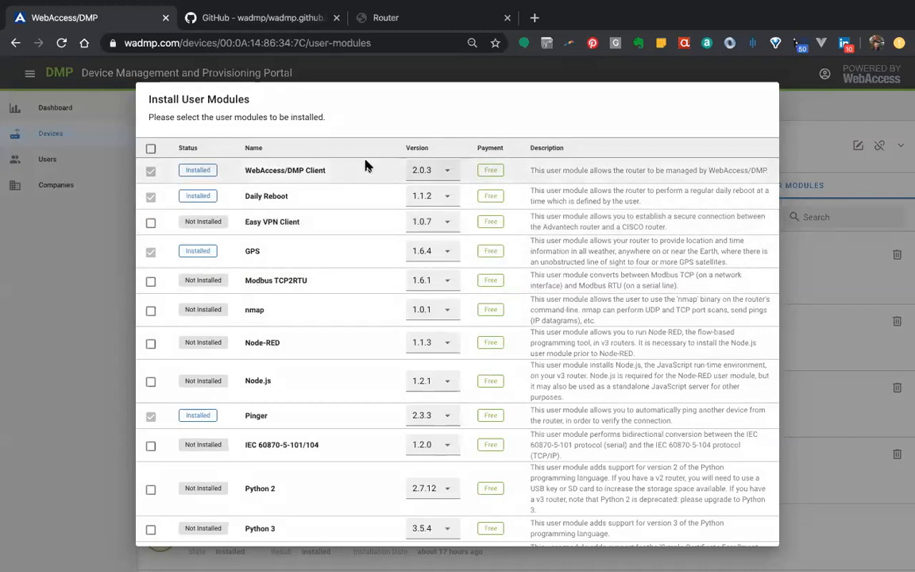
scroll(333, 391, down, 5)
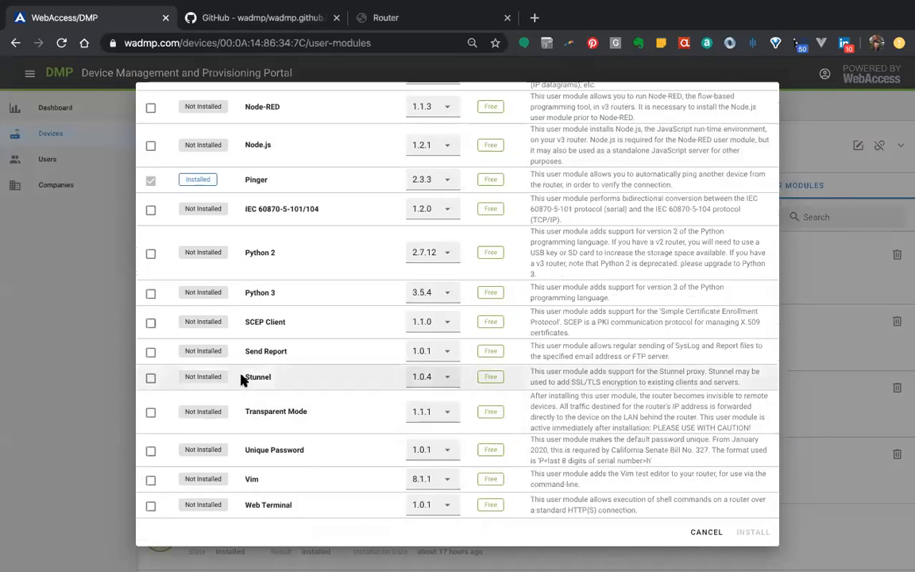
scroll(241, 379, up, 5)
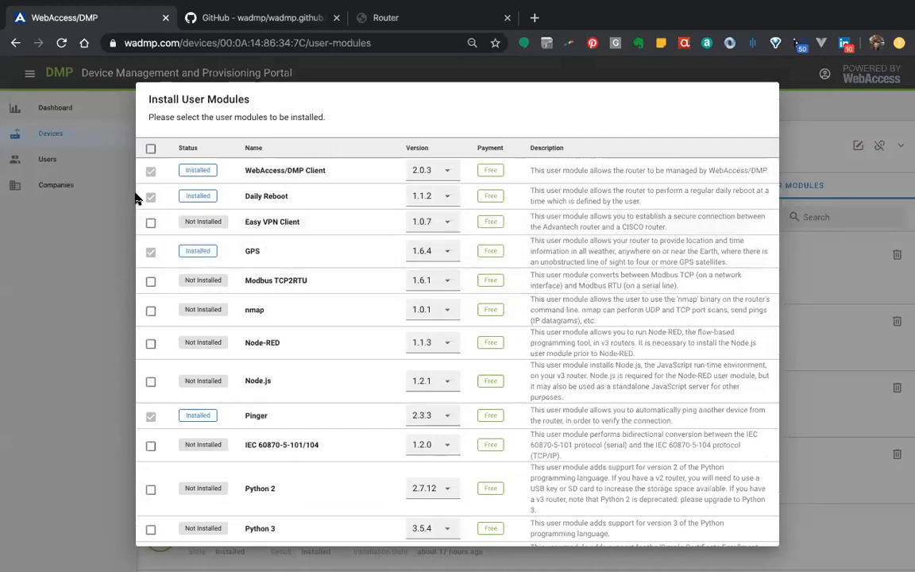
click(451, 197)
click(451, 197)
click(452, 252)
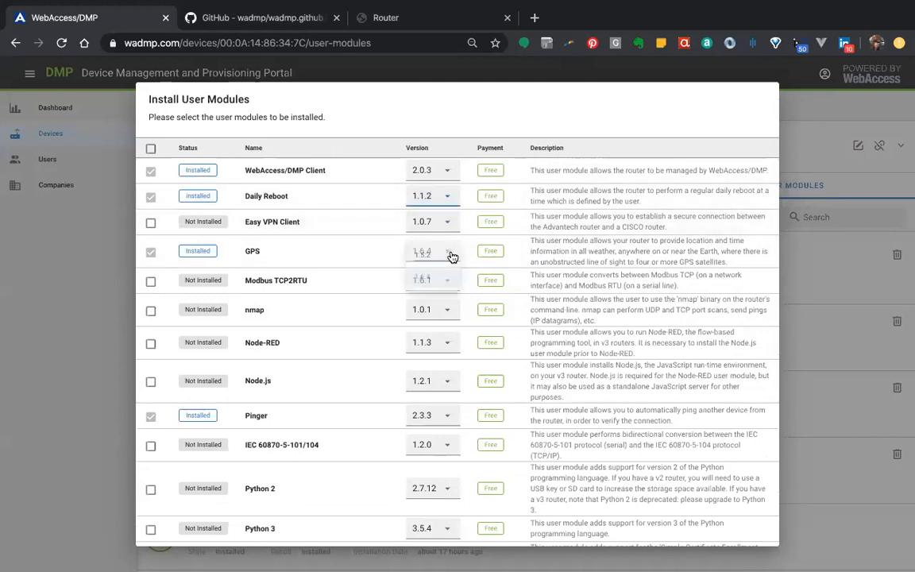
click(428, 257)
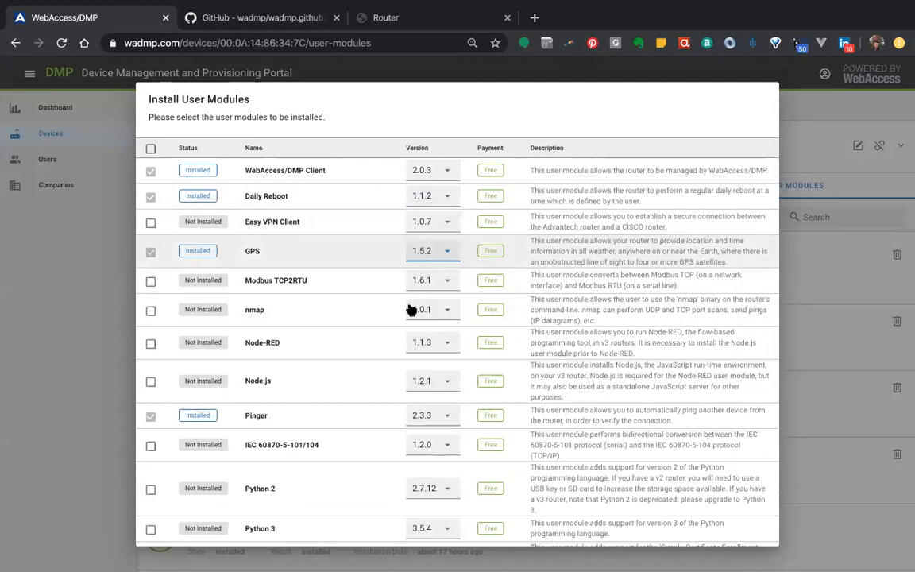
scroll(503, 415, down, 3)
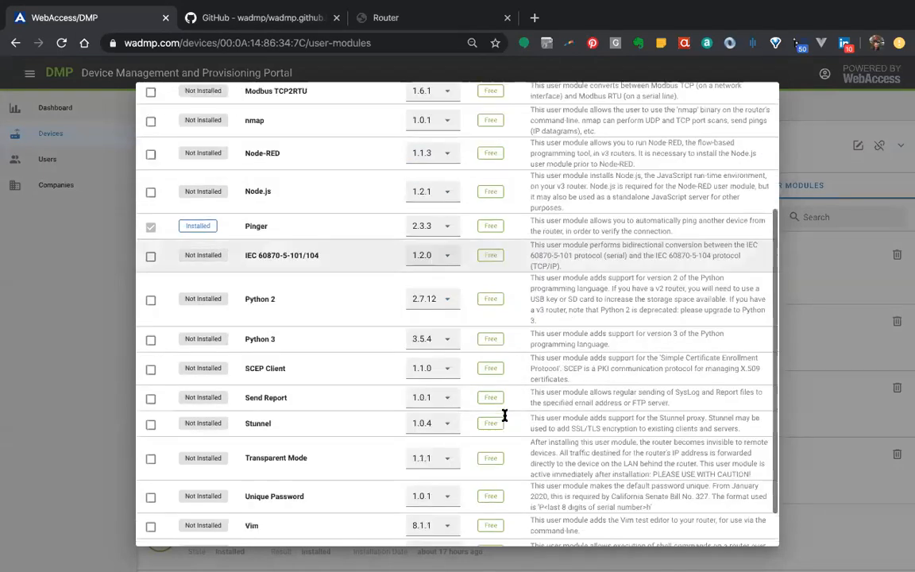
click(752, 533)
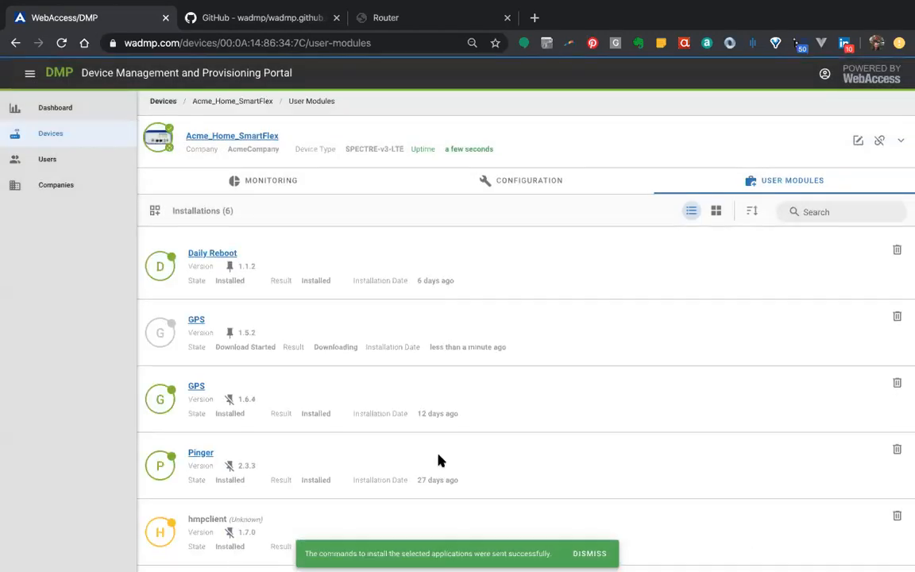
Uninstall GPS v1.5.2 from the device in the portal, and reload the router's own User Modules page to check the removal
scroll(437, 462, down, 2)
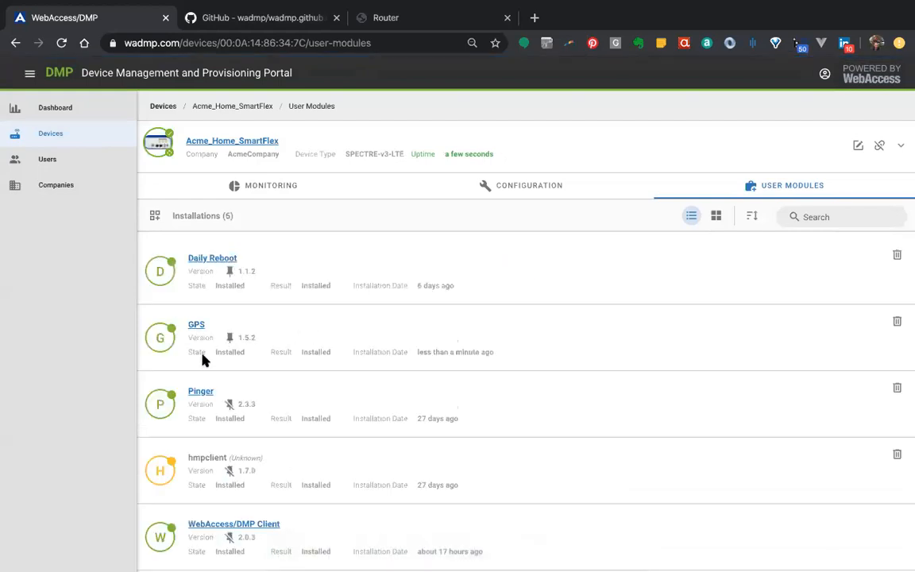
double_click(230, 353)
scroll(229, 354, down, 1)
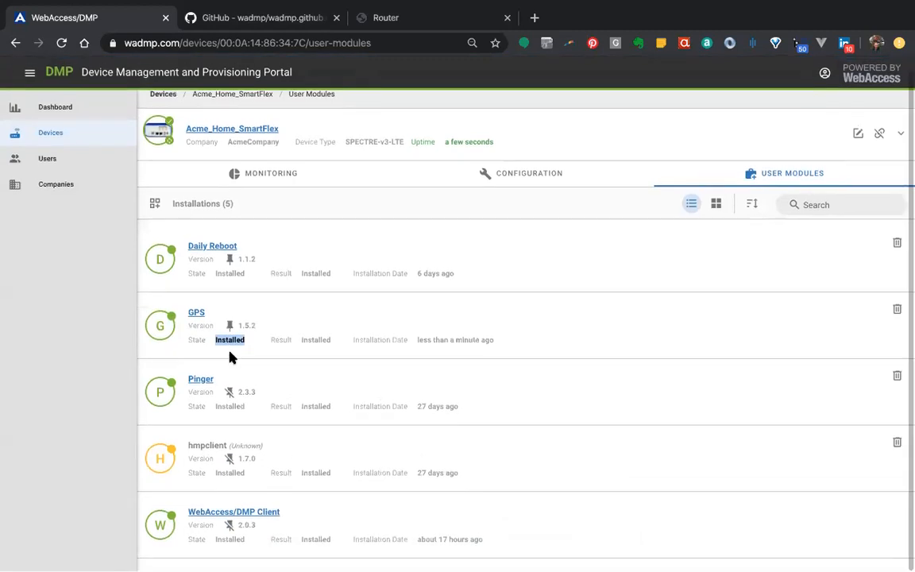
click(898, 311)
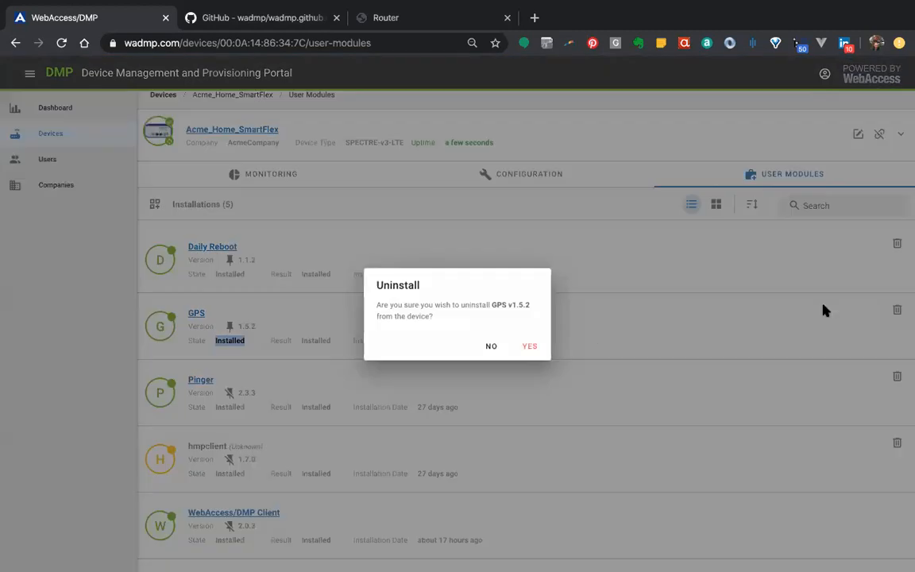
click(531, 347)
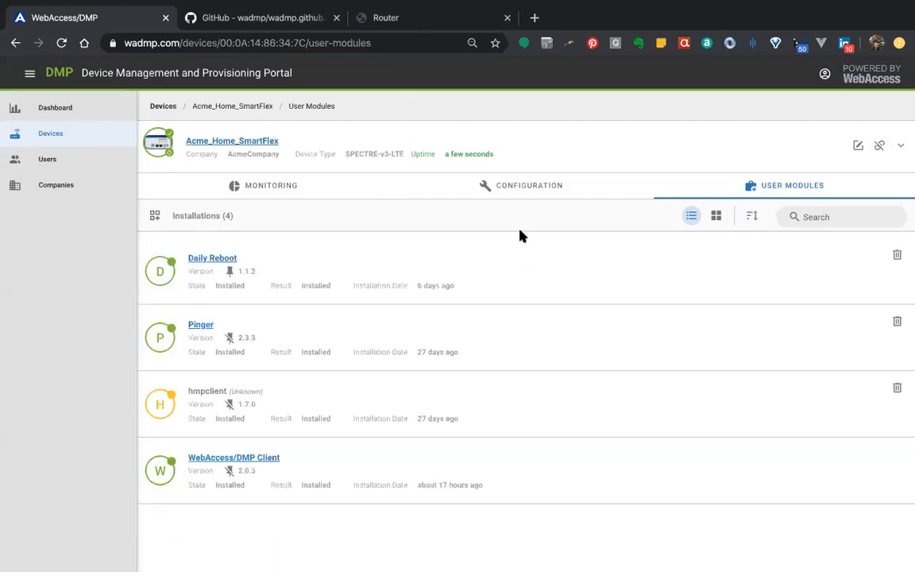
click(401, 21)
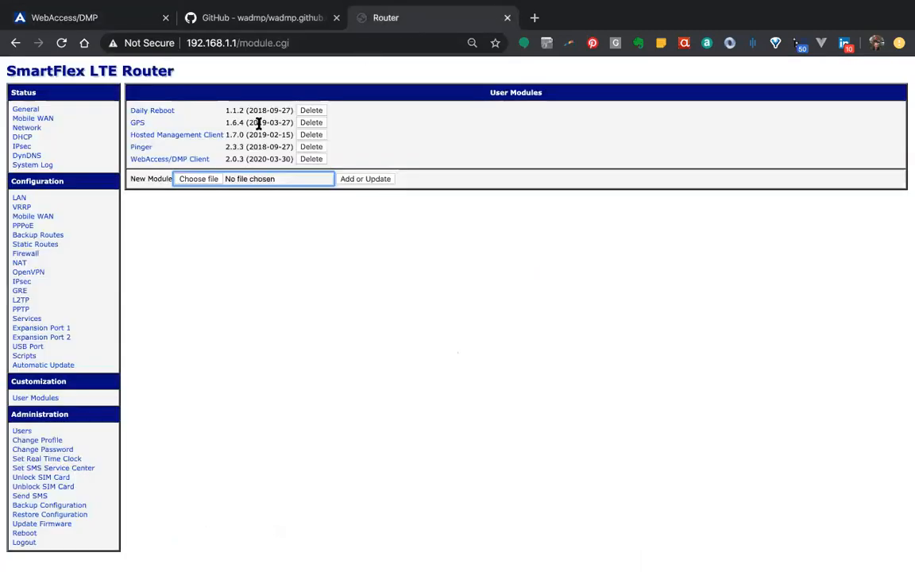
click(62, 44)
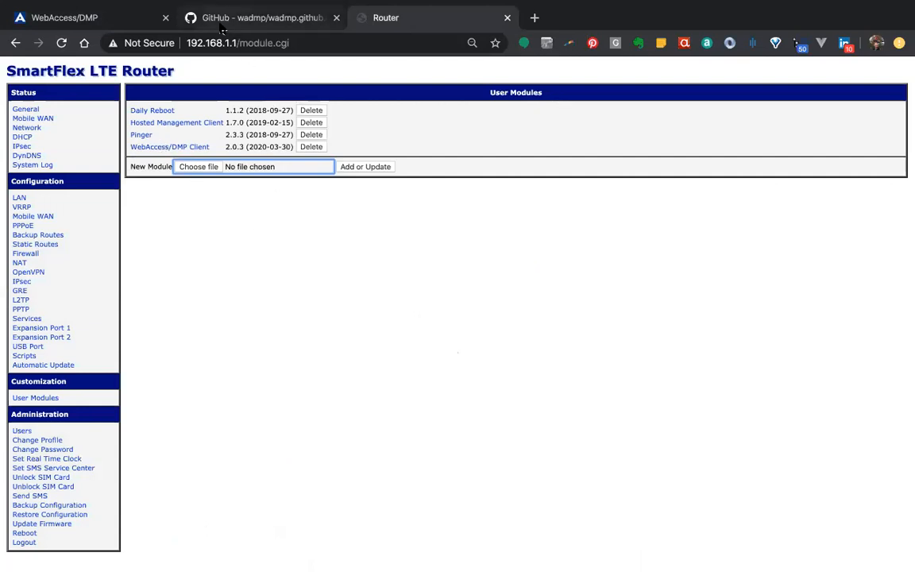
Install the GPS user module again from the portal, and reload the router's User Modules page to check it
click(136, 18)
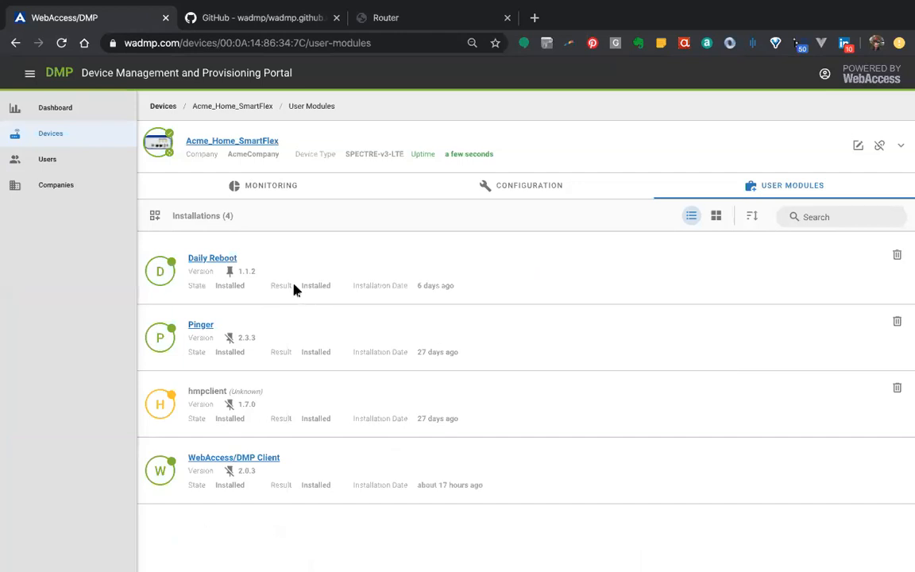
click(155, 215)
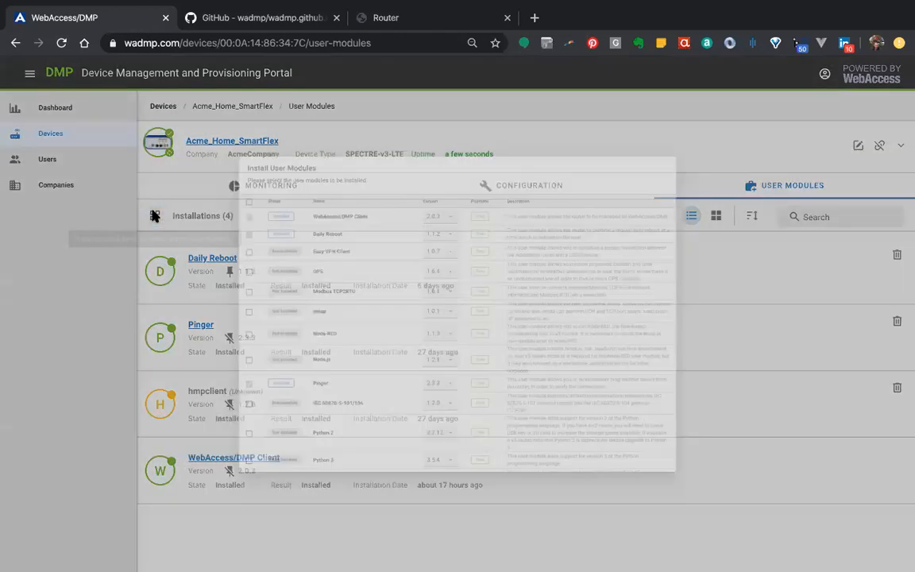
click(151, 253)
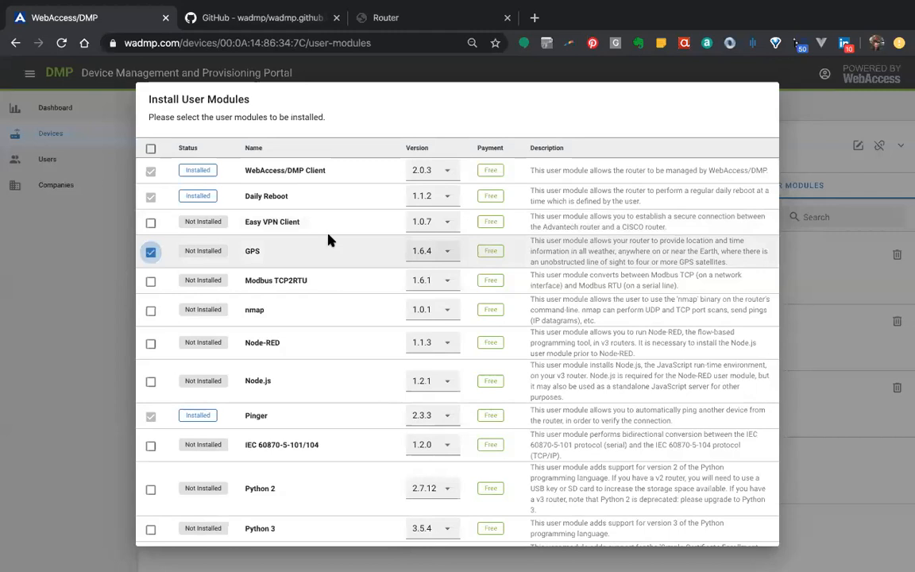
scroll(650, 446, down, 5)
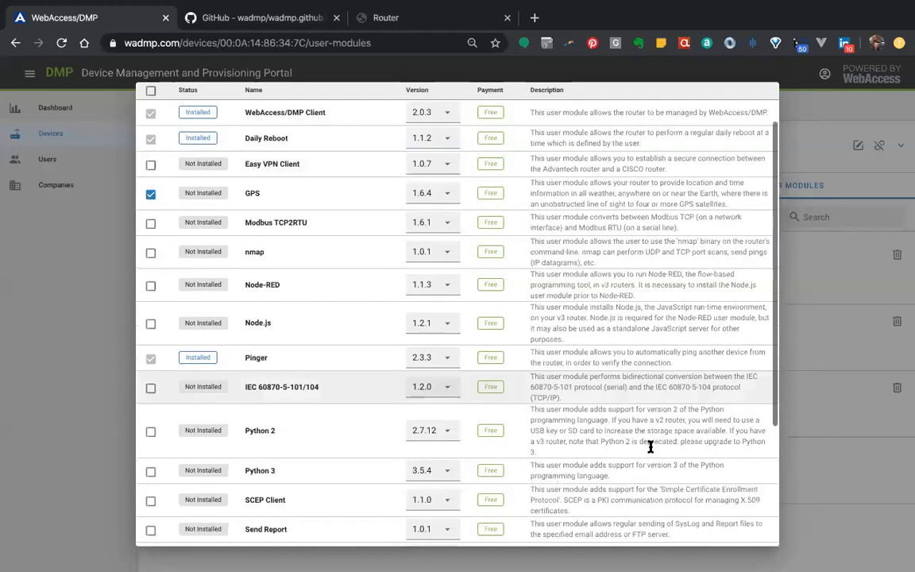
click(750, 531)
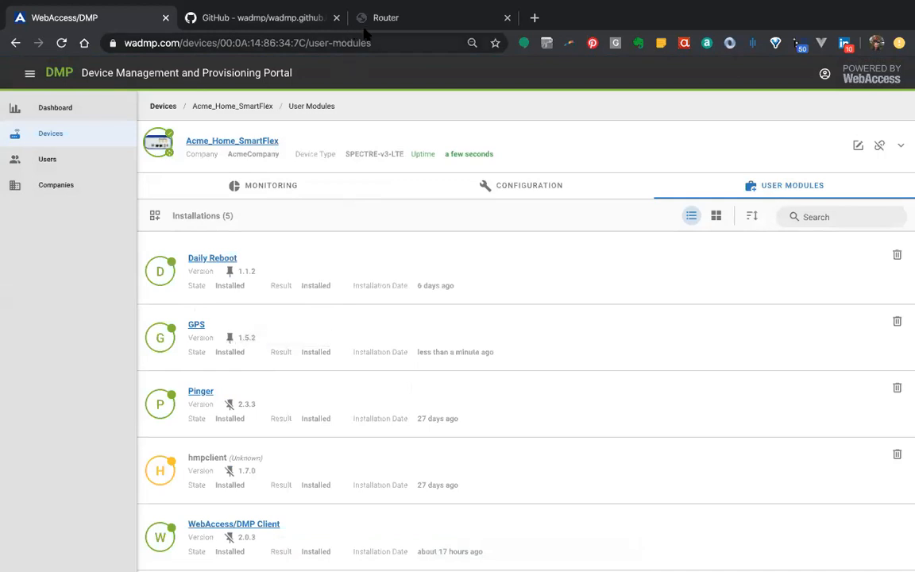
click(389, 17)
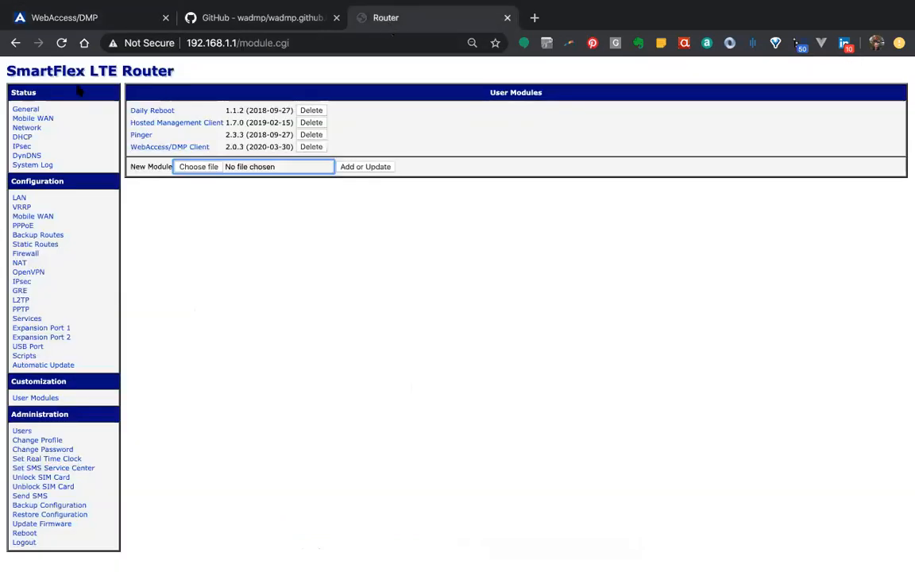
click(61, 43)
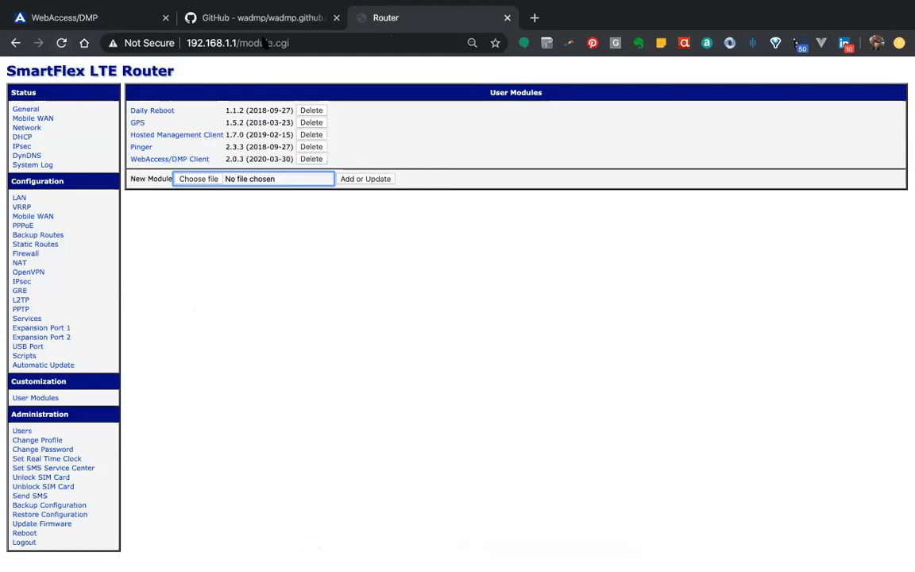
Open the device's configuration in the WebAccess/DMP portal and pin its SPECTRE-v3-LTE firmware at version 6.1.10
click(106, 16)
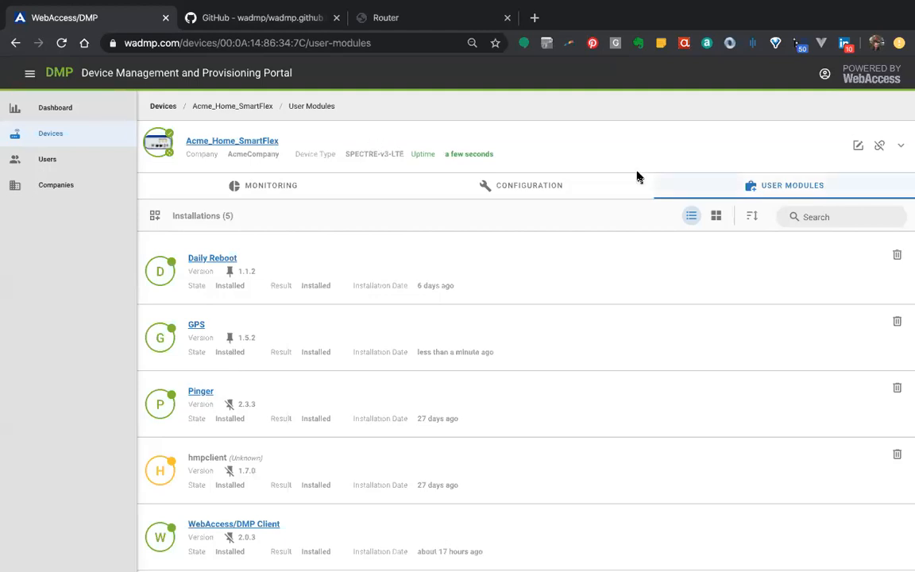
click(539, 196)
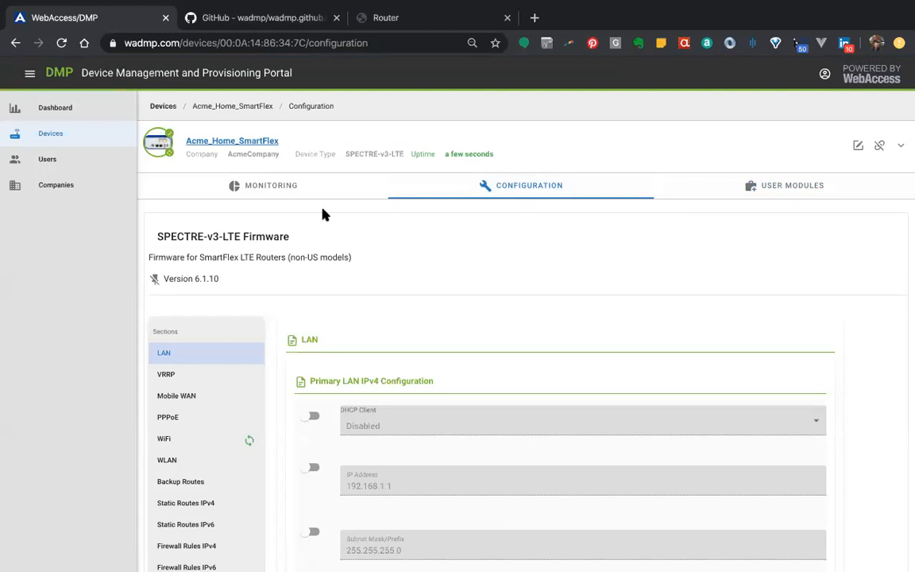
click(155, 280)
click(413, 19)
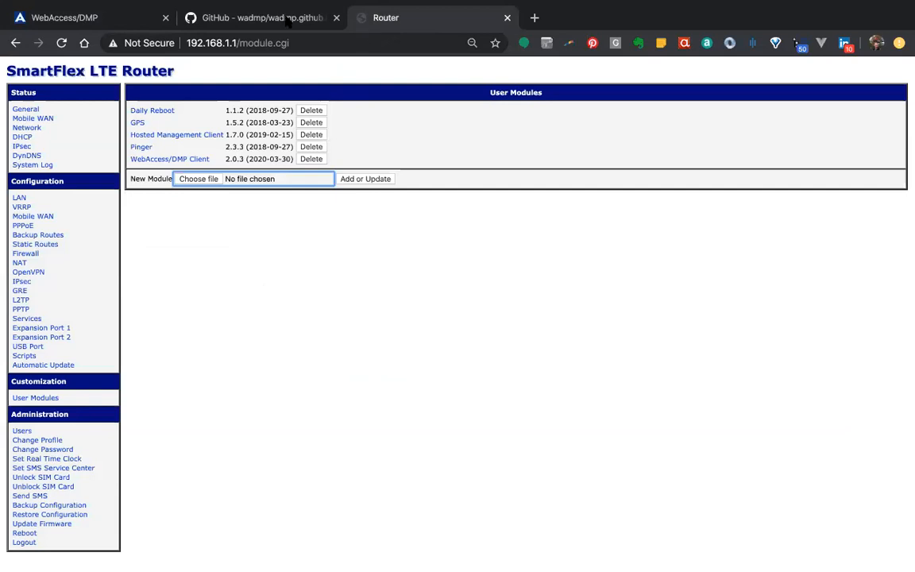
click(123, 19)
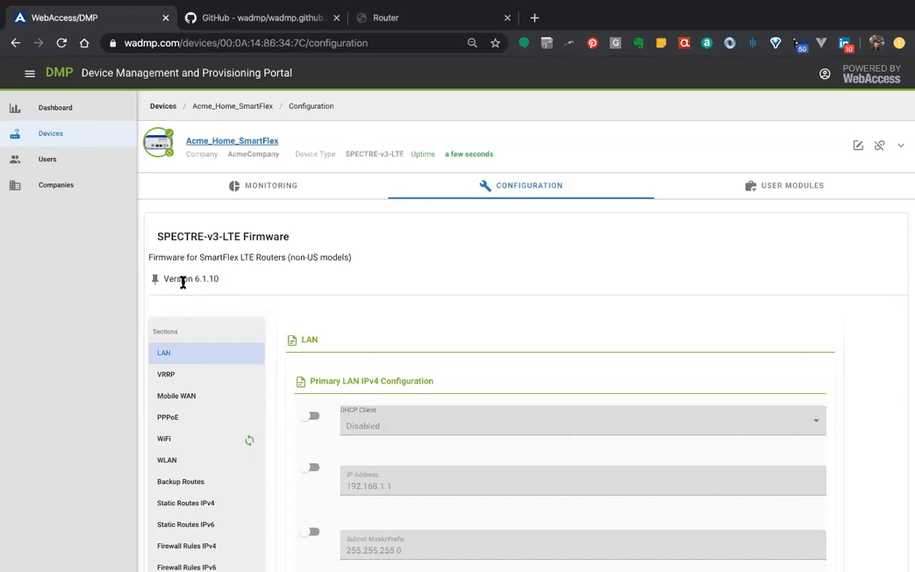
Highlight the firmware version number and unpin the SPECTRE-v3-LTE firmware
drag(218, 279, 194, 279)
click(232, 282)
click(153, 281)
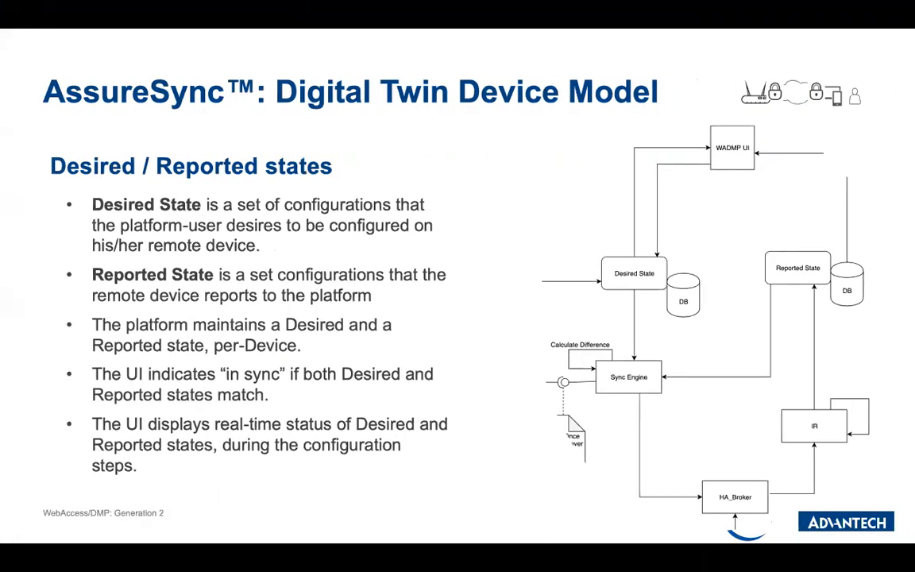
key(Right)
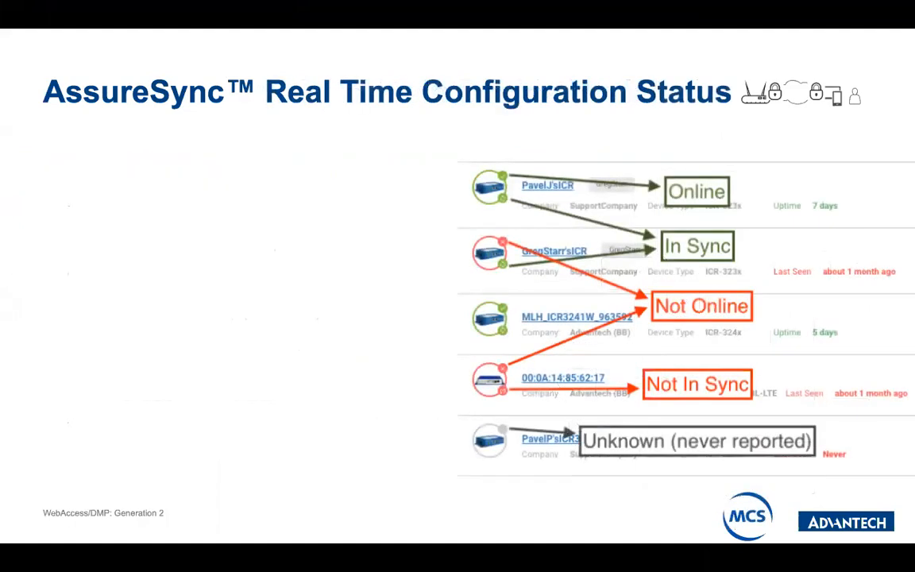